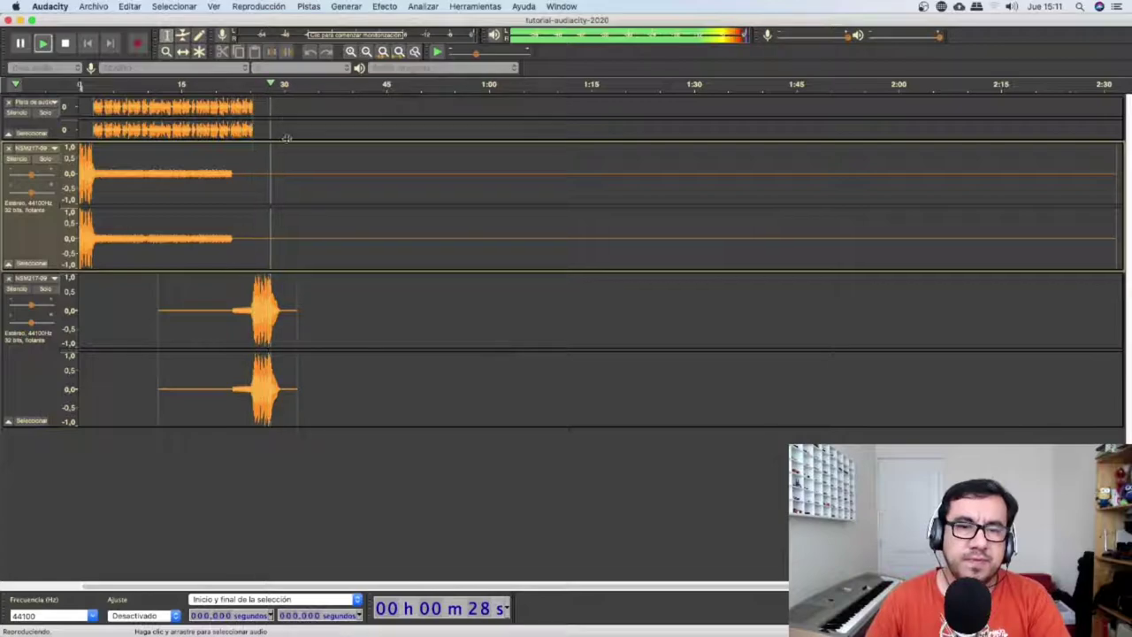
- Stop the playback and check the current date in the system clock
key(space)
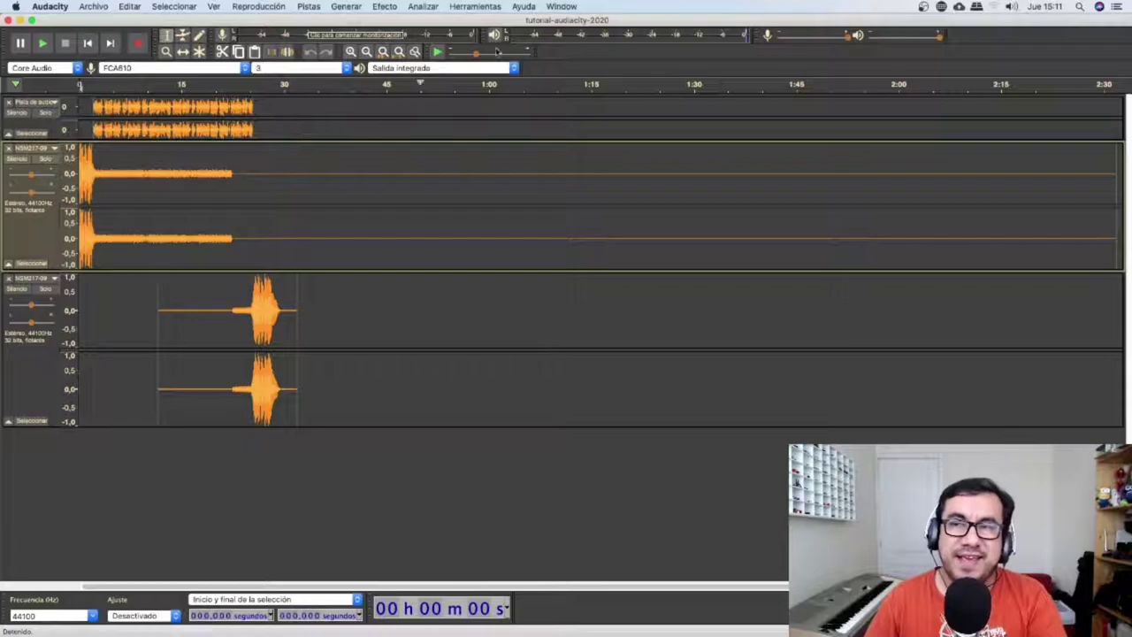
click(1031, 7)
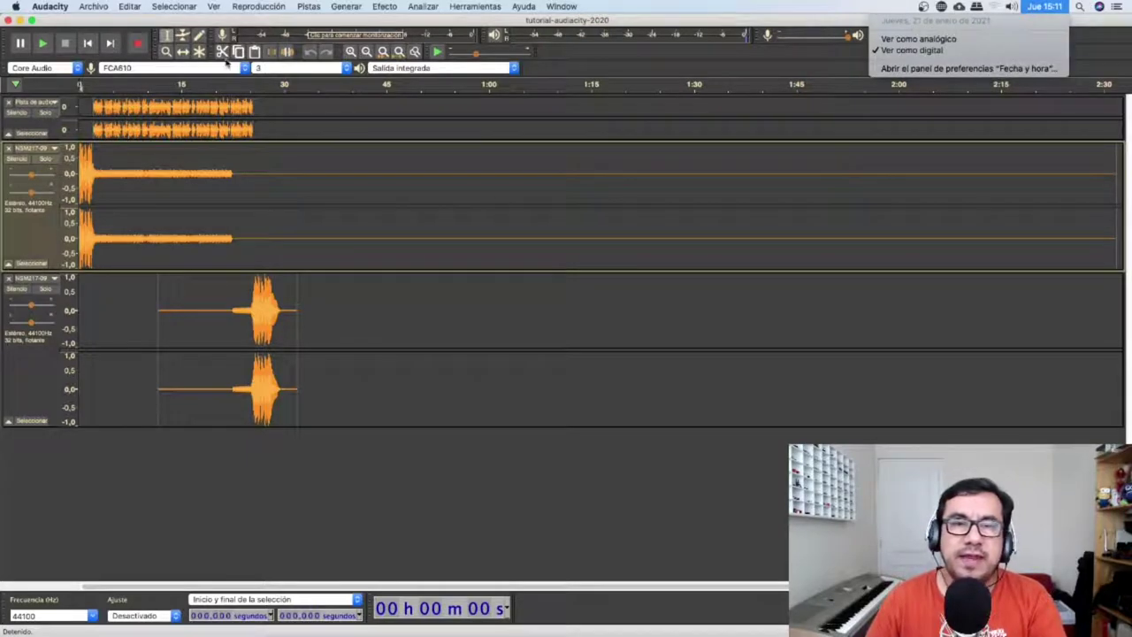
click(196, 25)
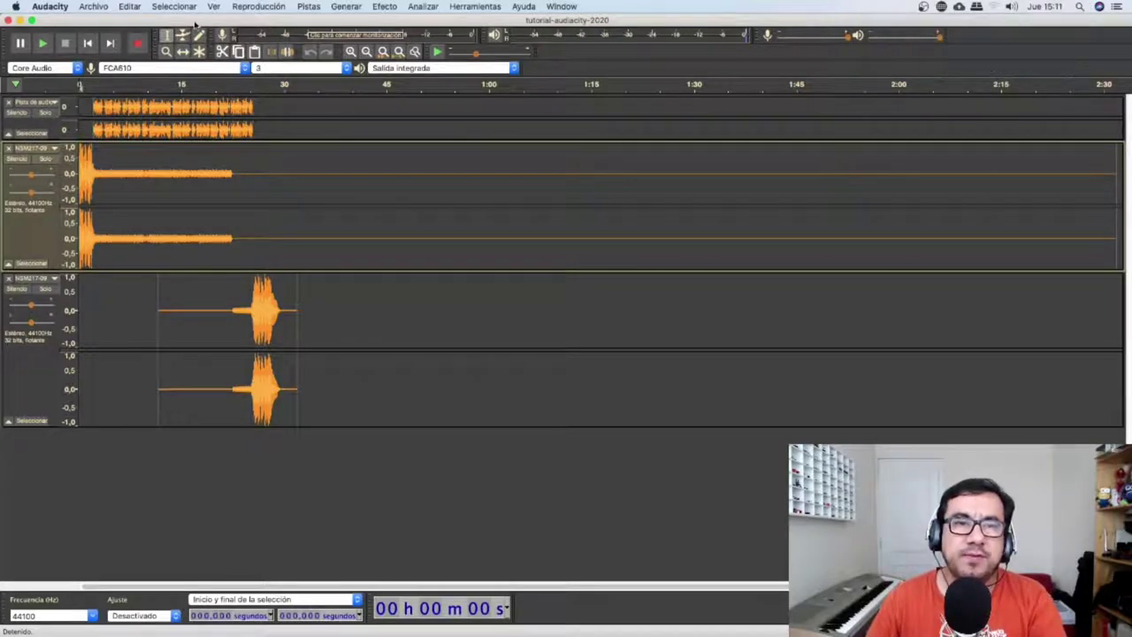
- Look up the project's .aup file in the list of recently opened files
click(106, 8)
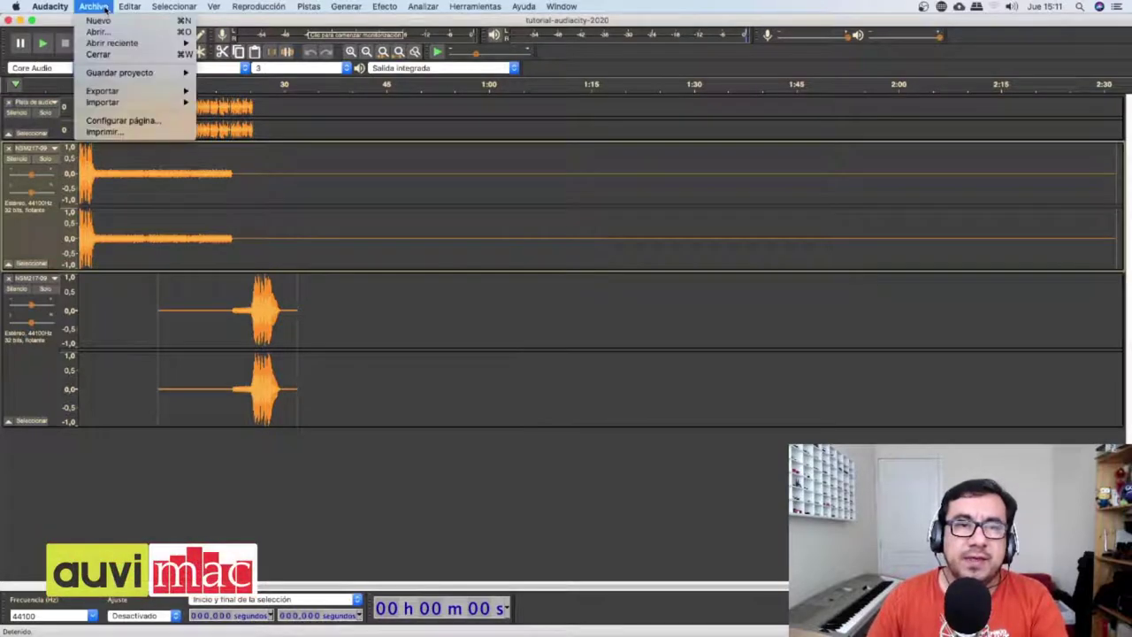
mouse_move(106, 55)
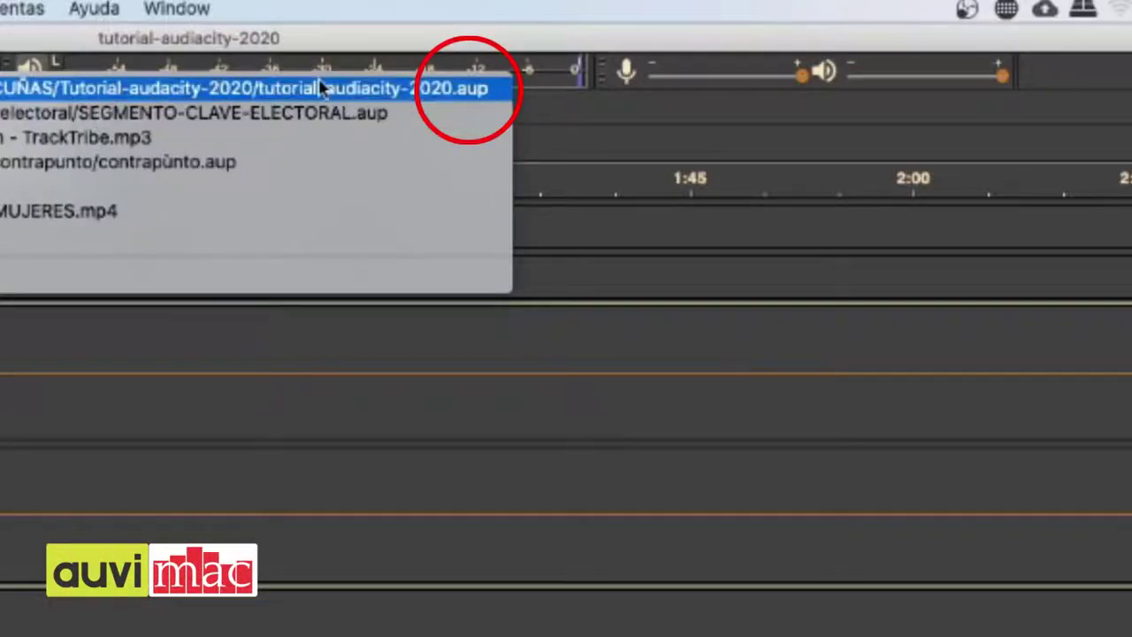
click(483, 101)
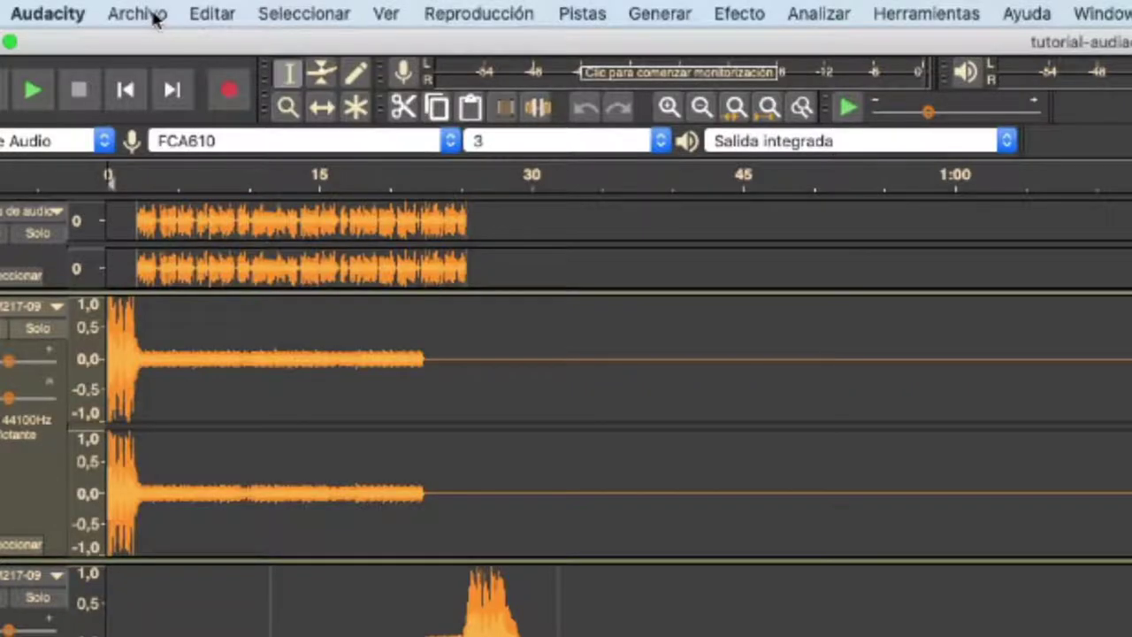
- Open the general audio export dialog and look through the available file types
click(154, 19)
mouse_move(184, 188)
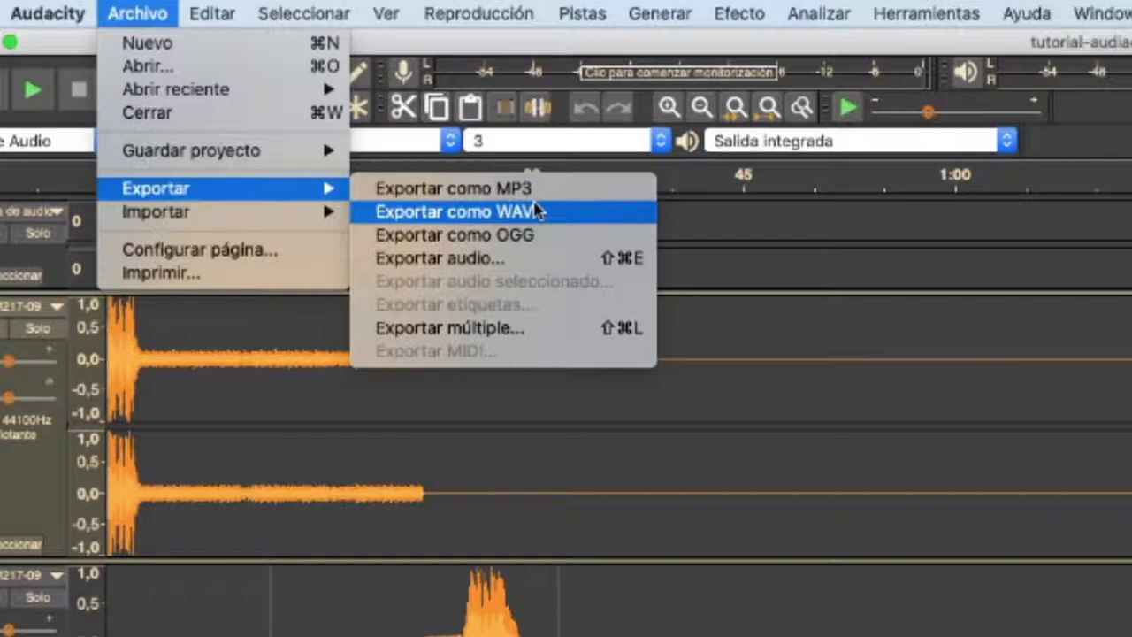
click(535, 258)
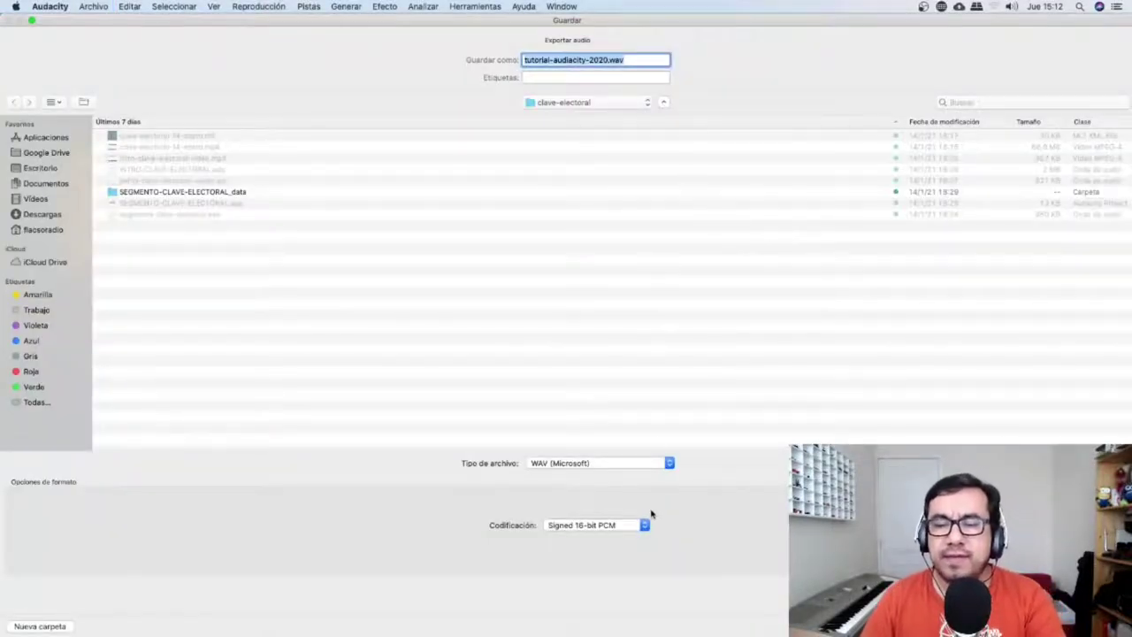
click(669, 462)
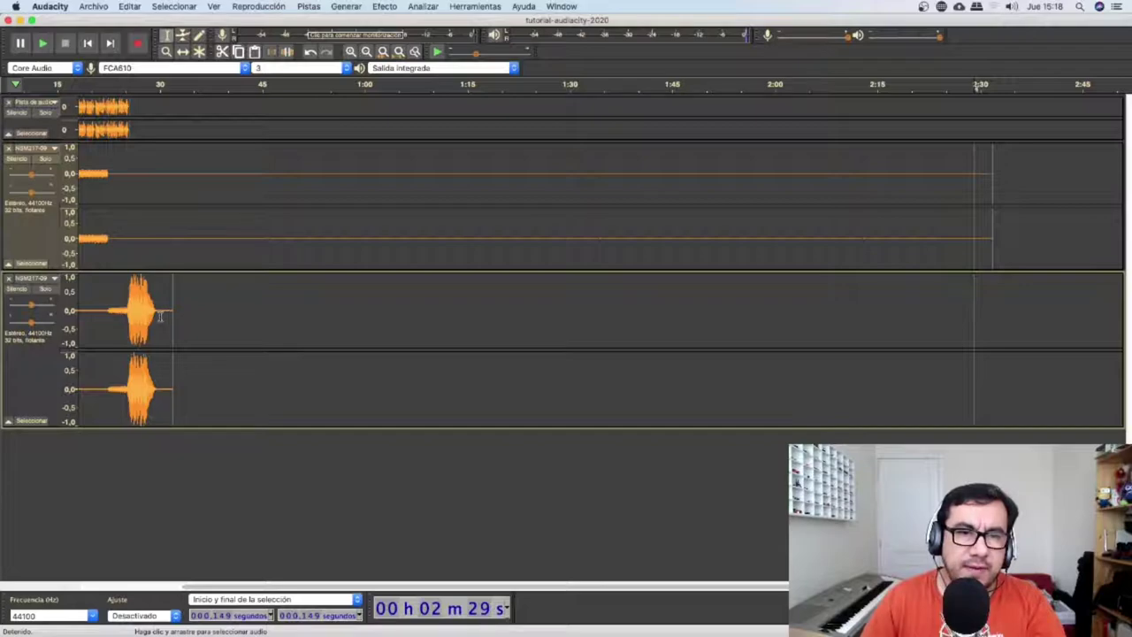
- Select the time range from 0 to about 30 seconds across all three tracks, ending after the final music fade
drag(159, 305, 222, 310)
click(394, 320)
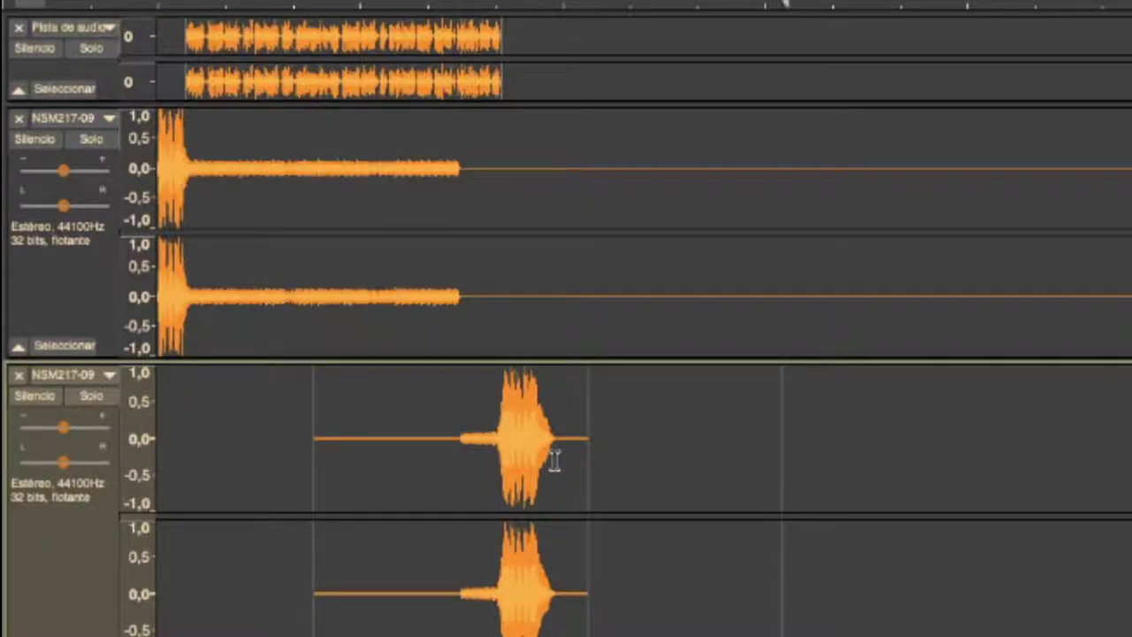
click(282, 320)
drag(545, 400, 58, 35)
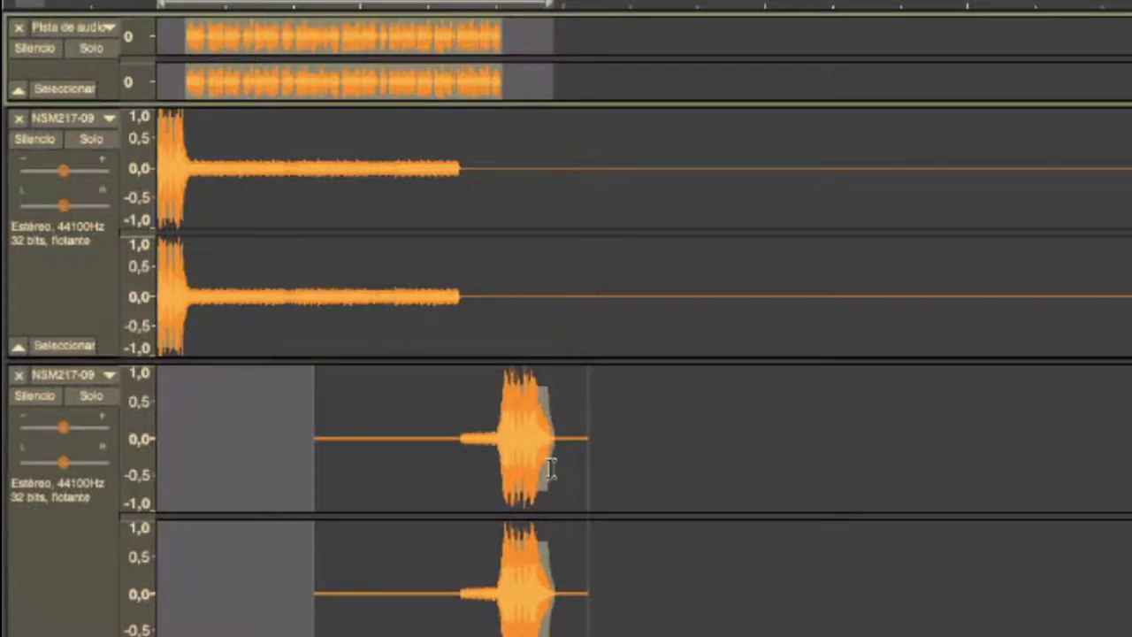
drag(550, 469, 548, 470)
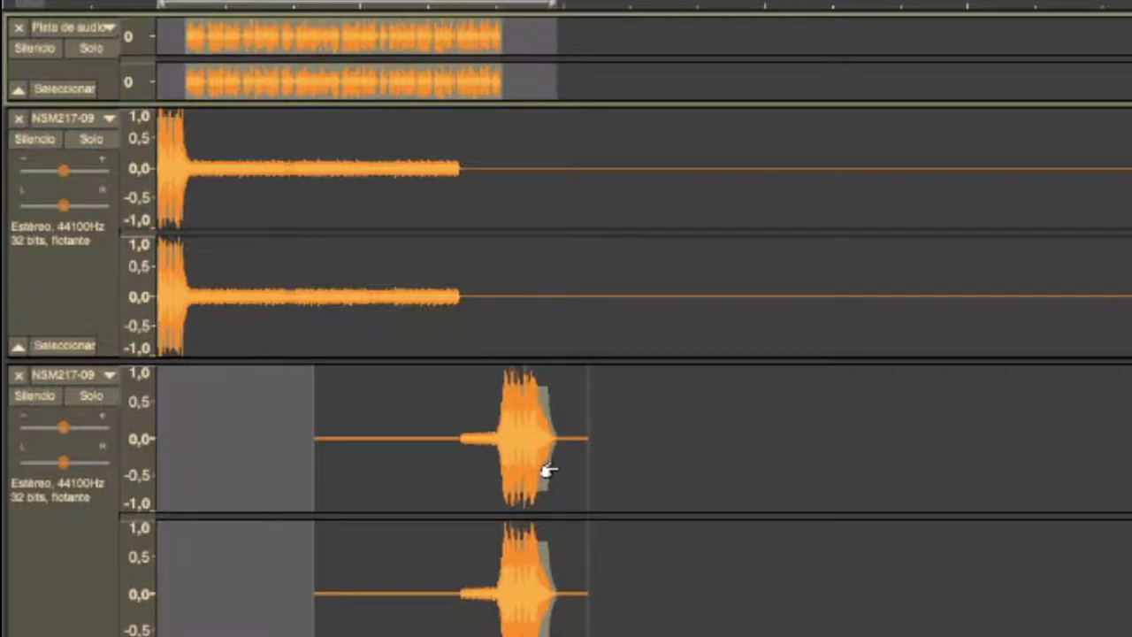
- Export the selected audio as tutorial-audiacity-spot-22-enero-2020.wav into the tutorial-audacity folder, accepting the metadata tags
click(217, 14)
mouse_move(362, 170)
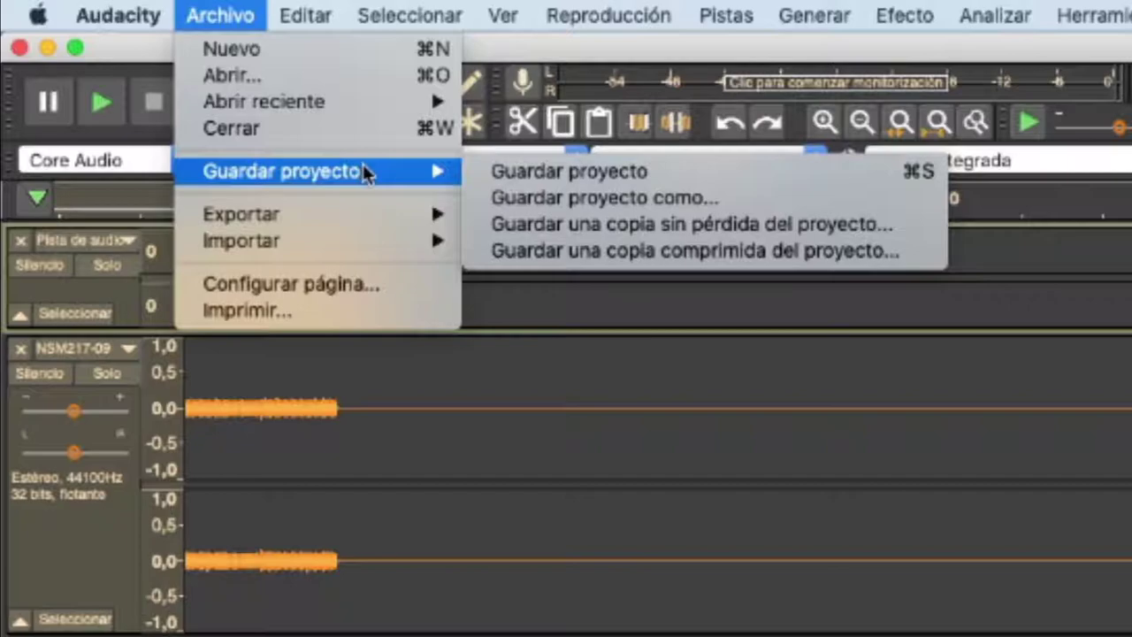
mouse_move(362, 212)
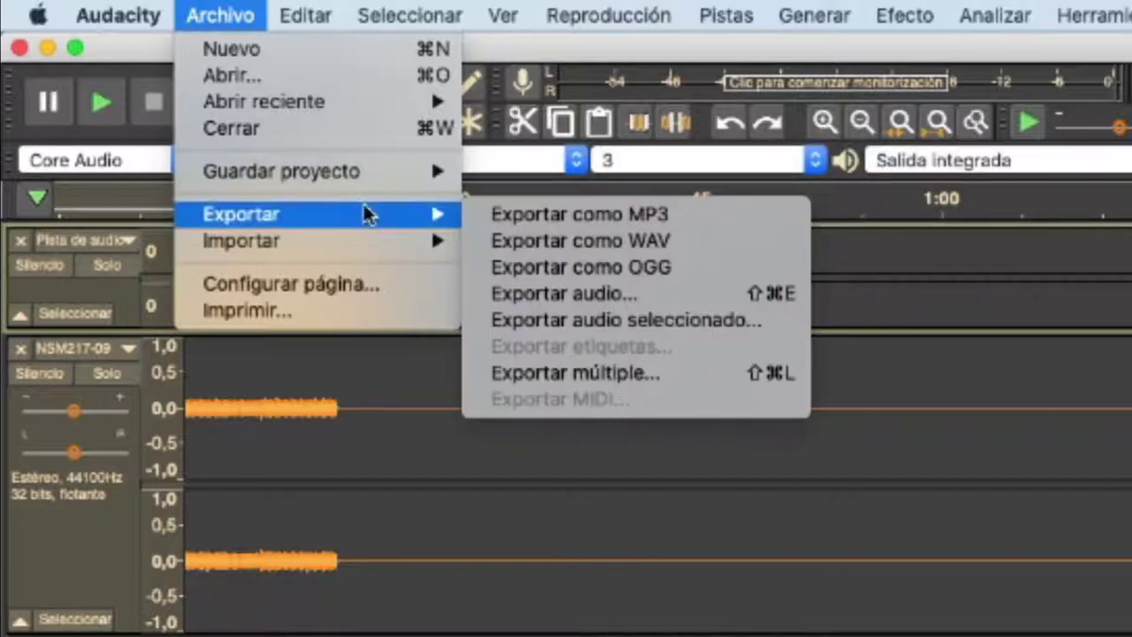
click(730, 321)
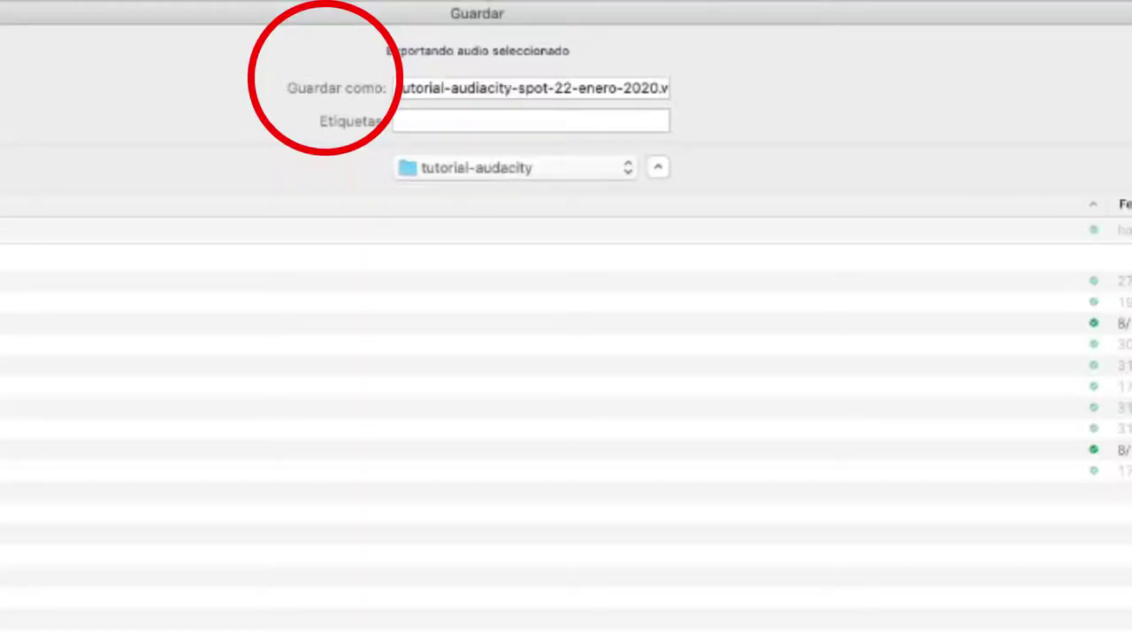
key(Return)
click(619, 175)
click(670, 354)
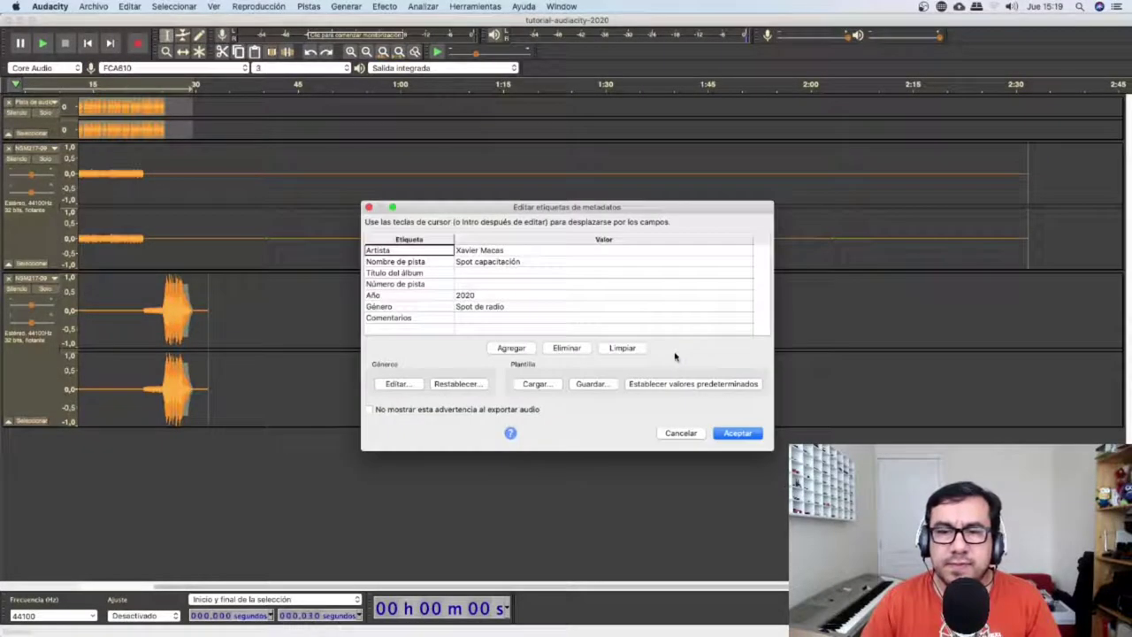
click(737, 432)
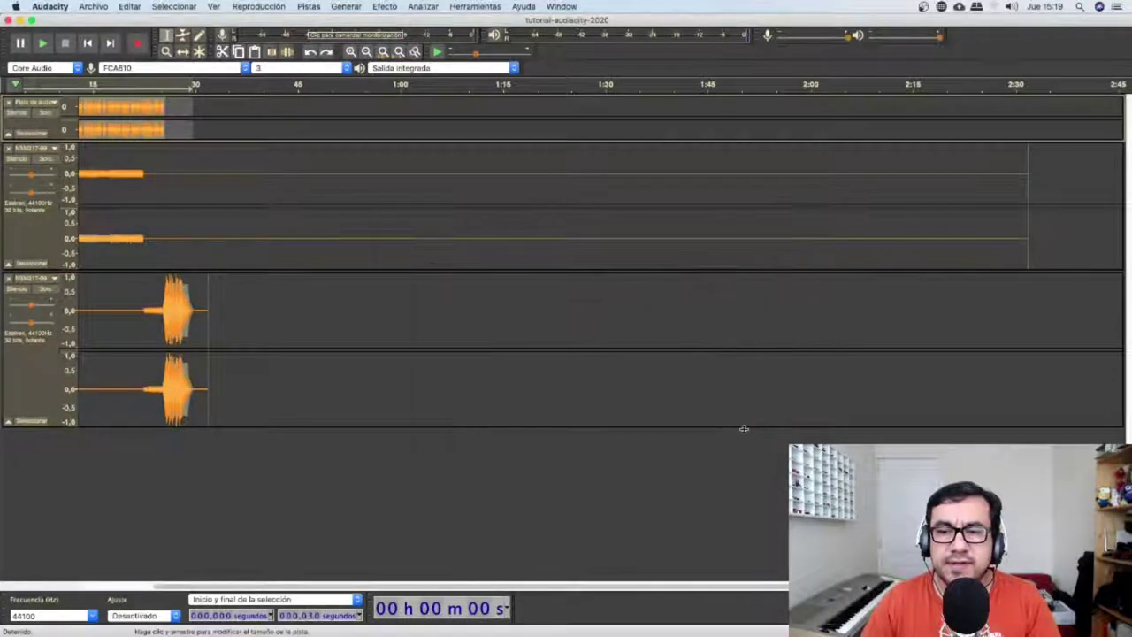
- Switch to Finder and bring the exported spot WAV file into the Audacity project as a new track
key(super+Tab)
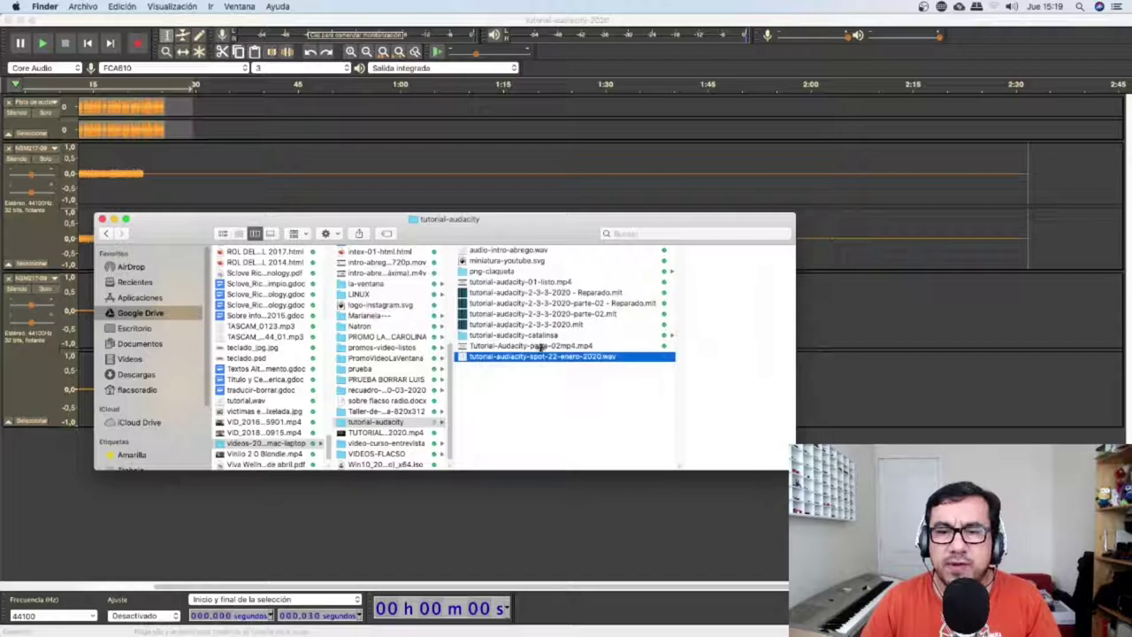
drag(548, 356, 707, 495)
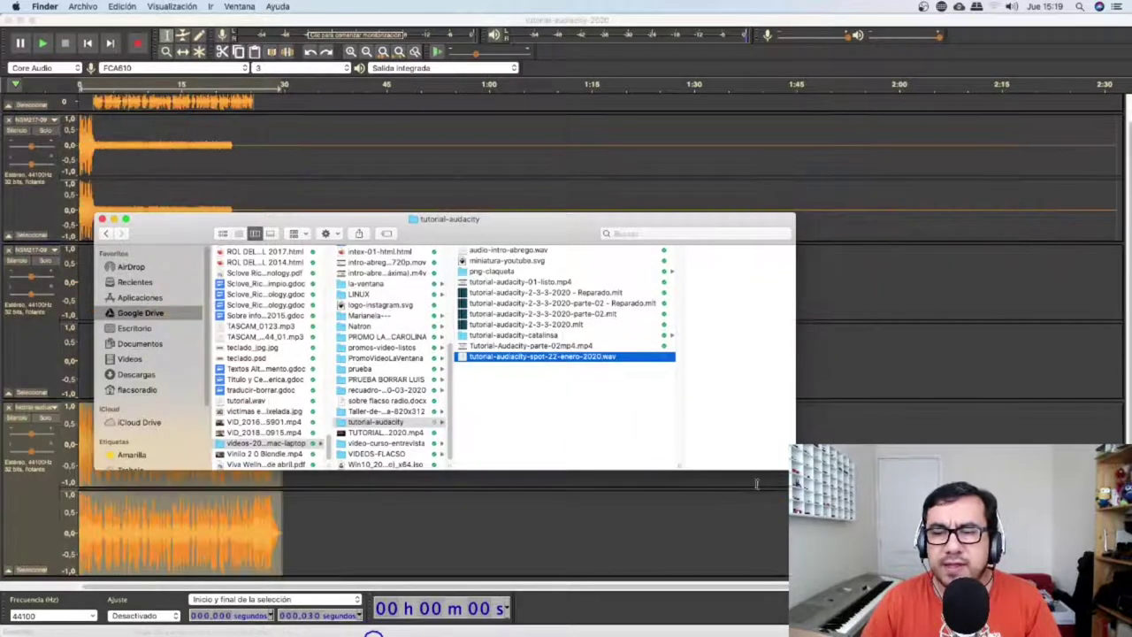
click(264, 501)
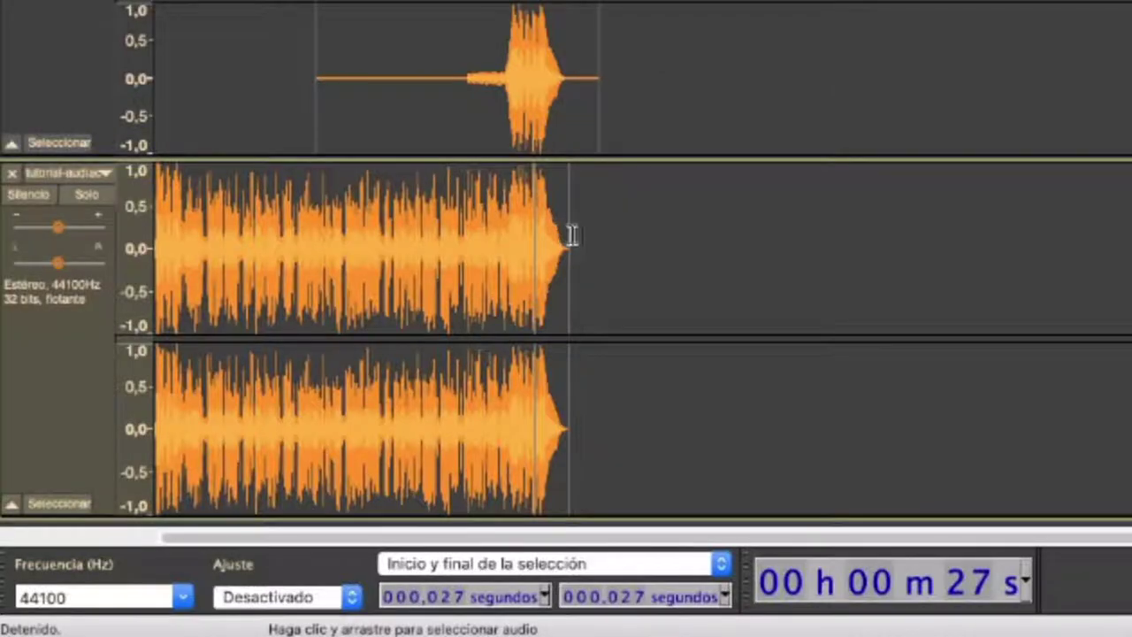
- Solo the imported track and play its ending from about 29 seconds to check the exported mix
click(543, 242)
double_click(566, 245)
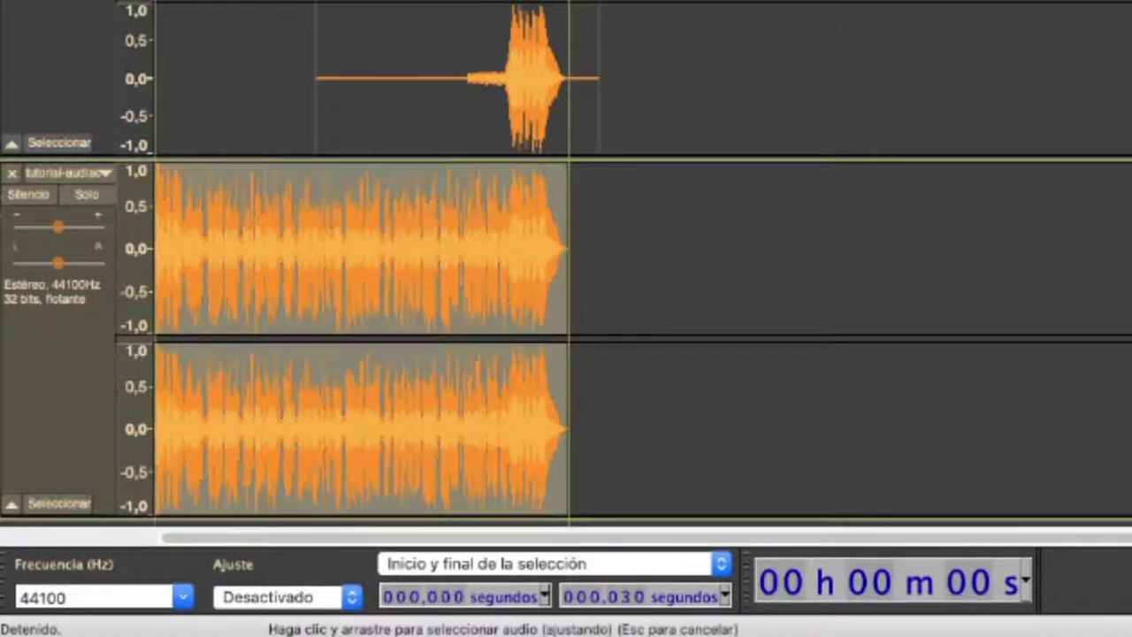
click(98, 195)
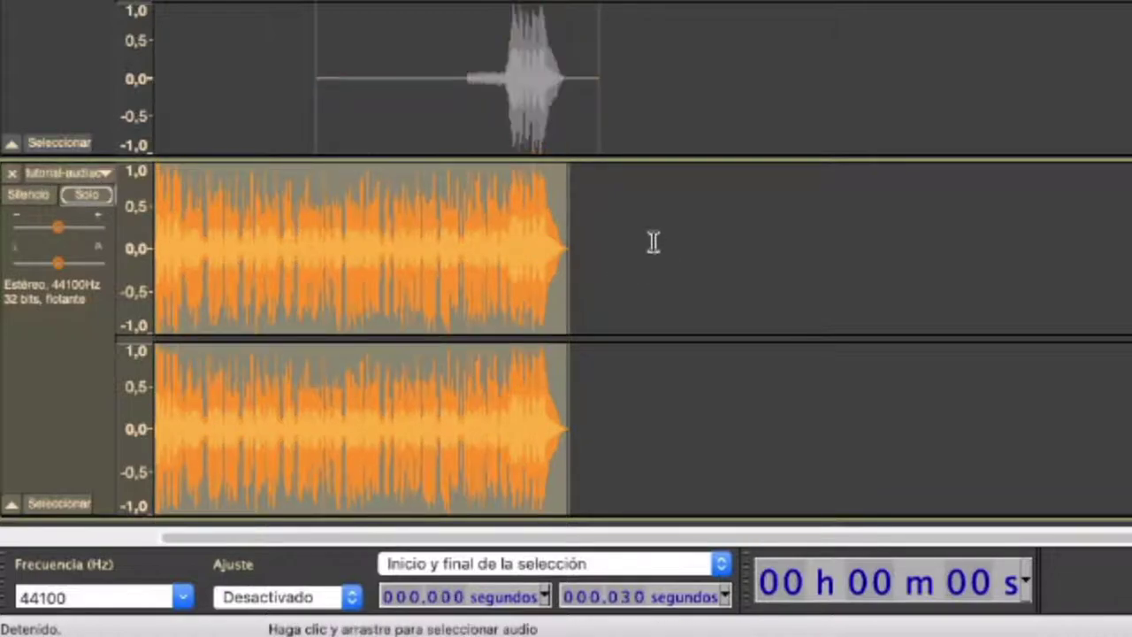
click(555, 221)
key(space)
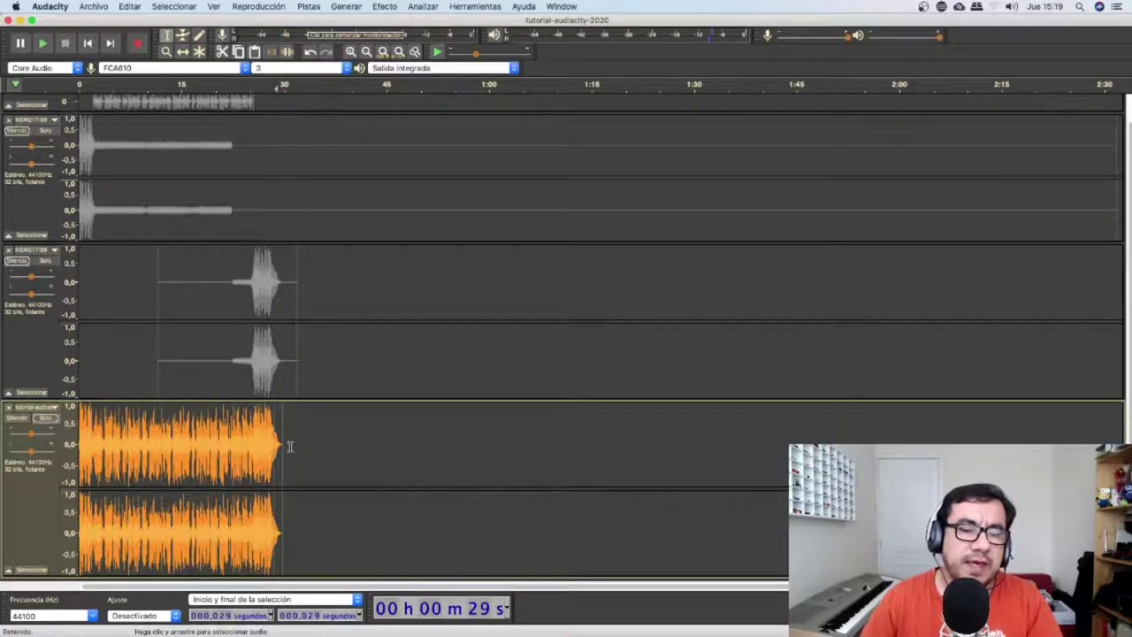
- Turn off solo on the imported track and delete that track from the project
double_click(254, 440)
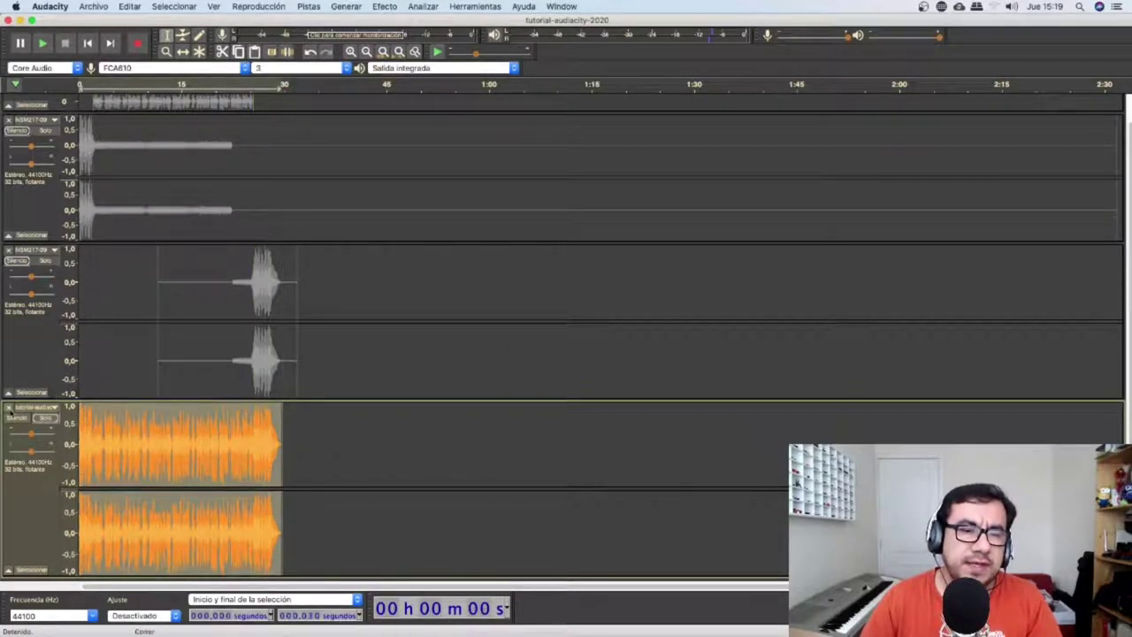
click(8, 408)
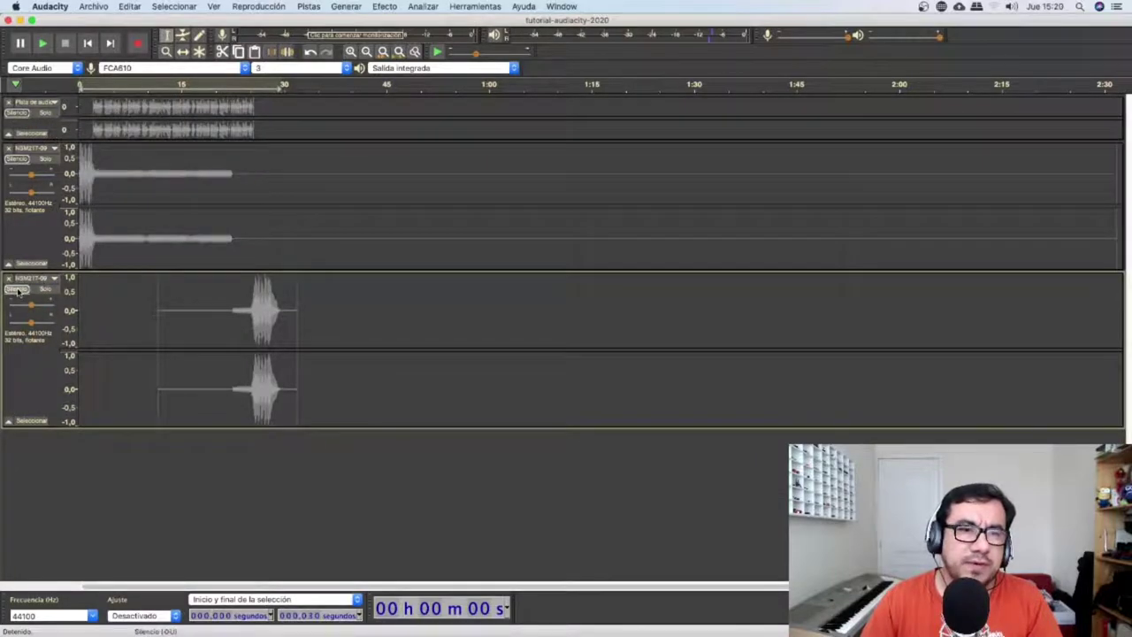
key(super+z)
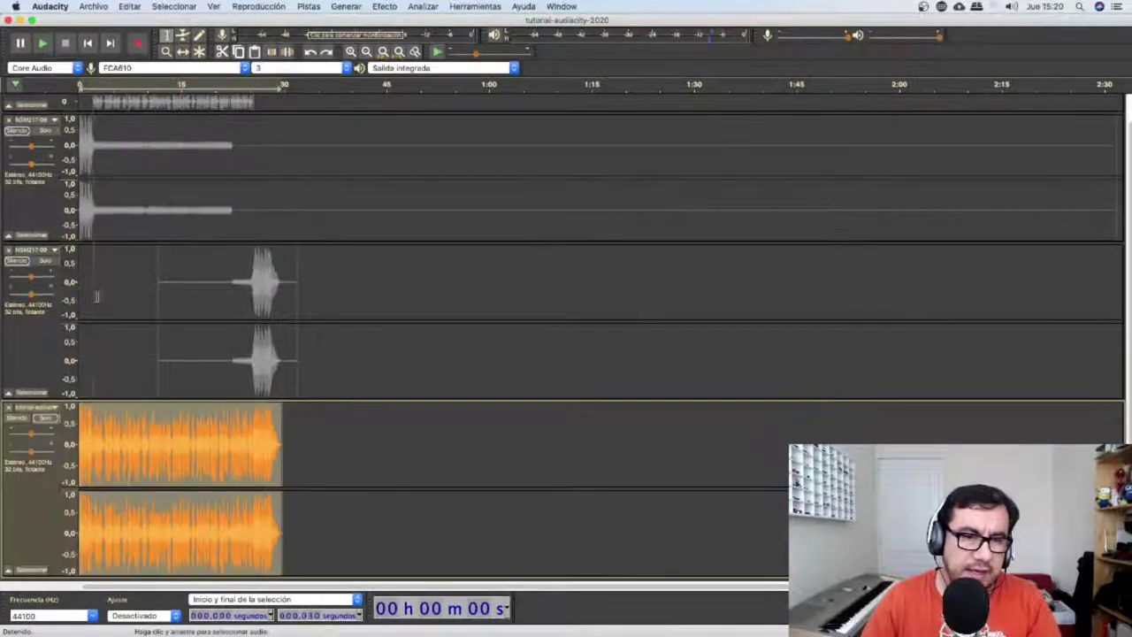
click(43, 420)
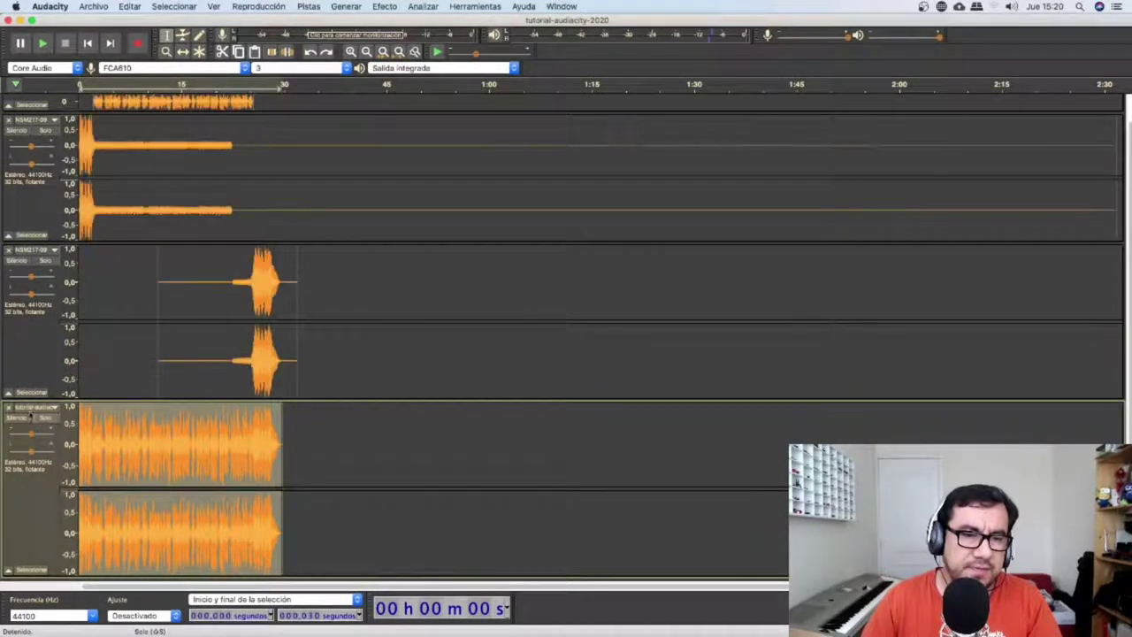
click(9, 407)
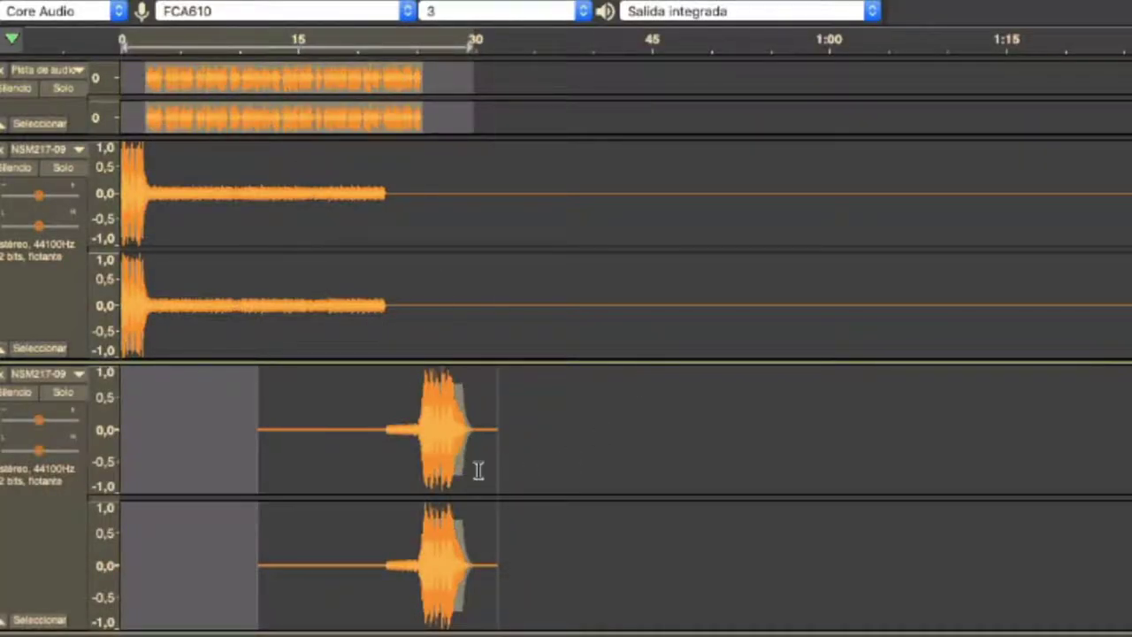
- Open the MP3 export options, try forcing mono export, and browse the available constant bitrates
click(93, 6)
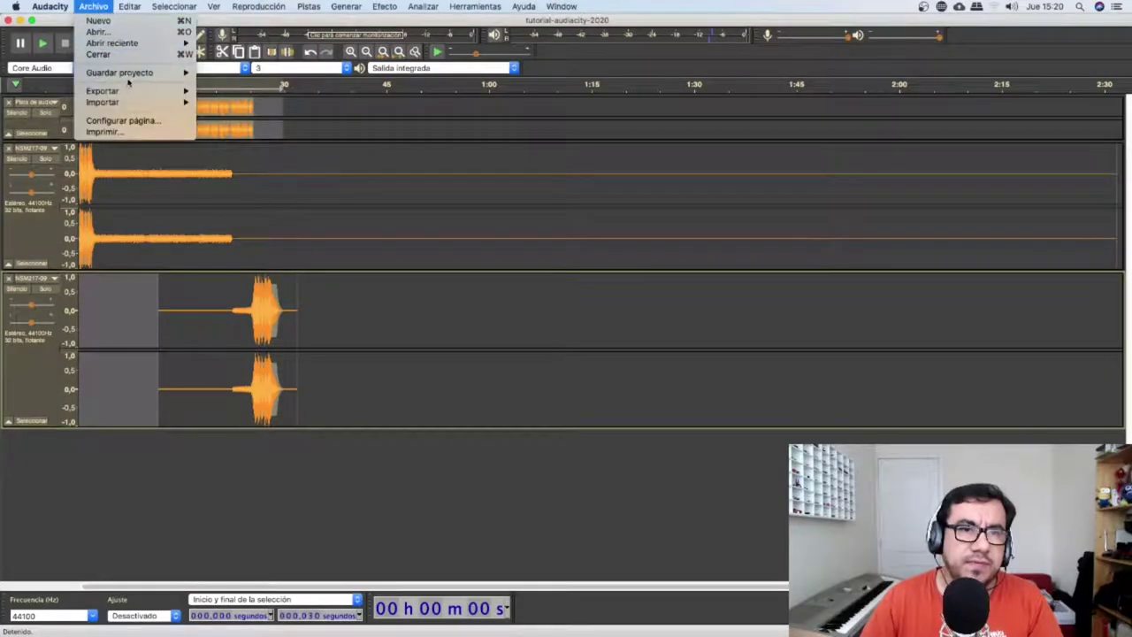
mouse_move(132, 92)
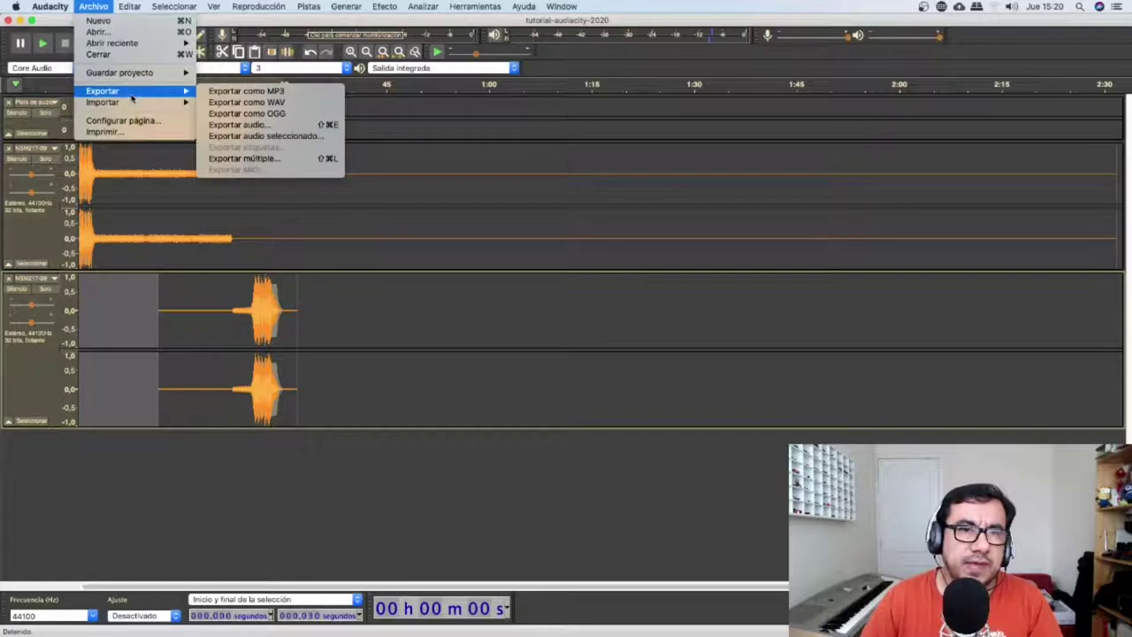
click(255, 92)
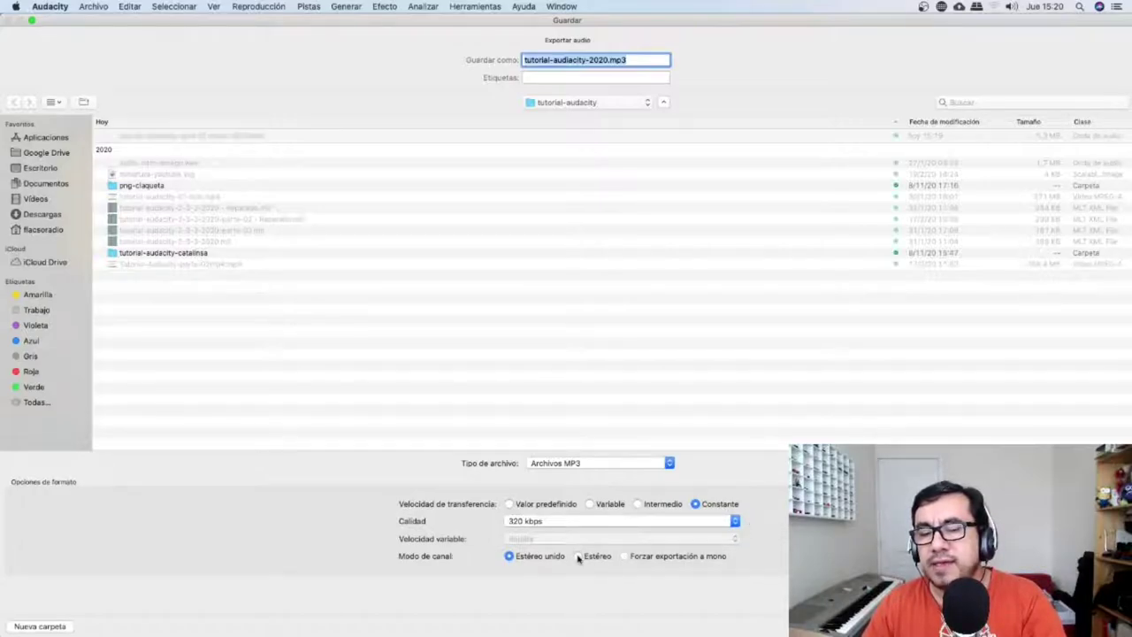
click(624, 556)
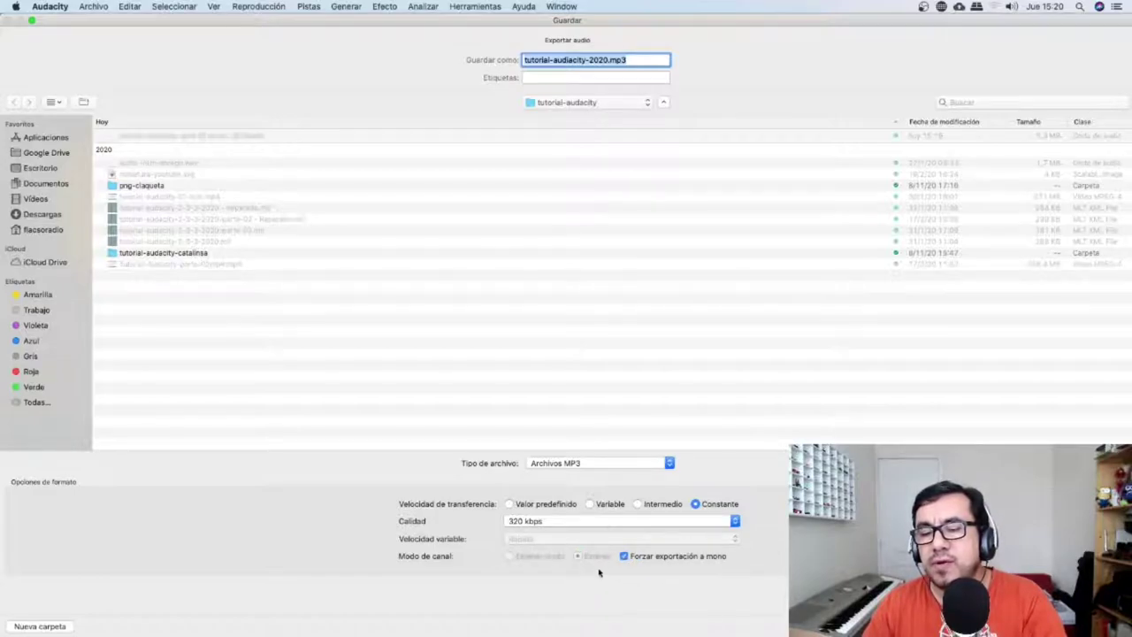
click(624, 556)
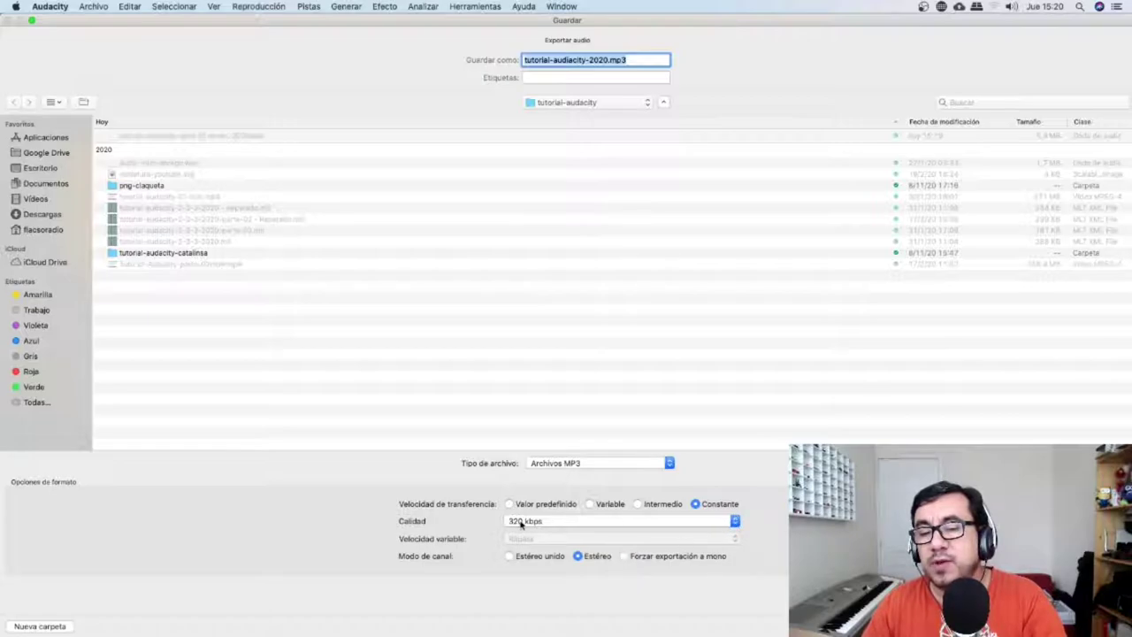
click(734, 521)
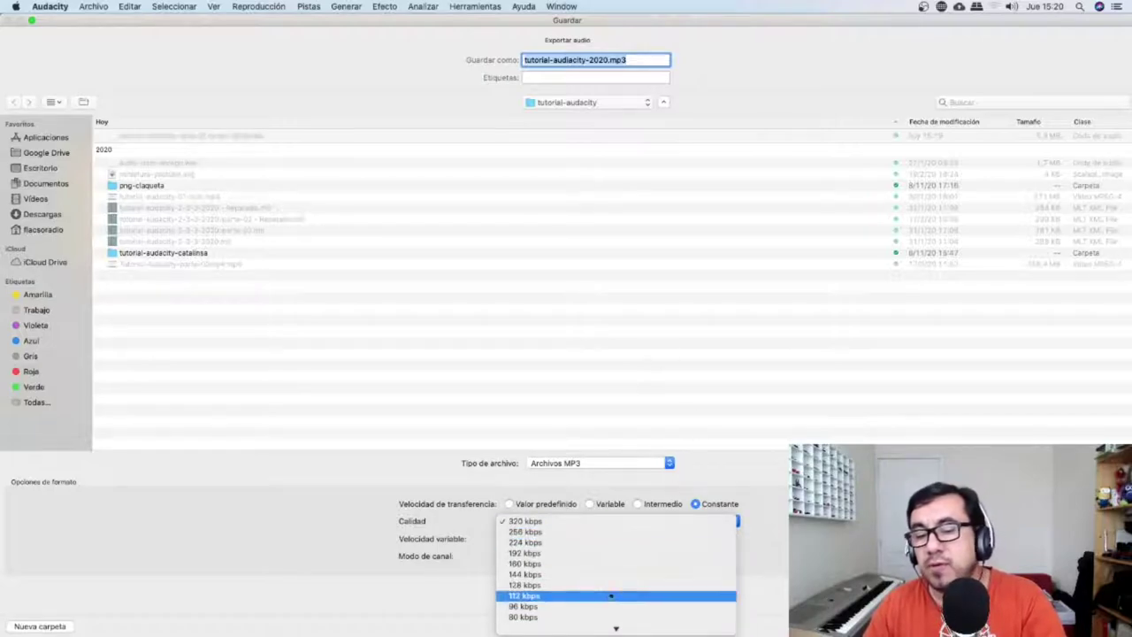
scroll(584, 607, down, 3)
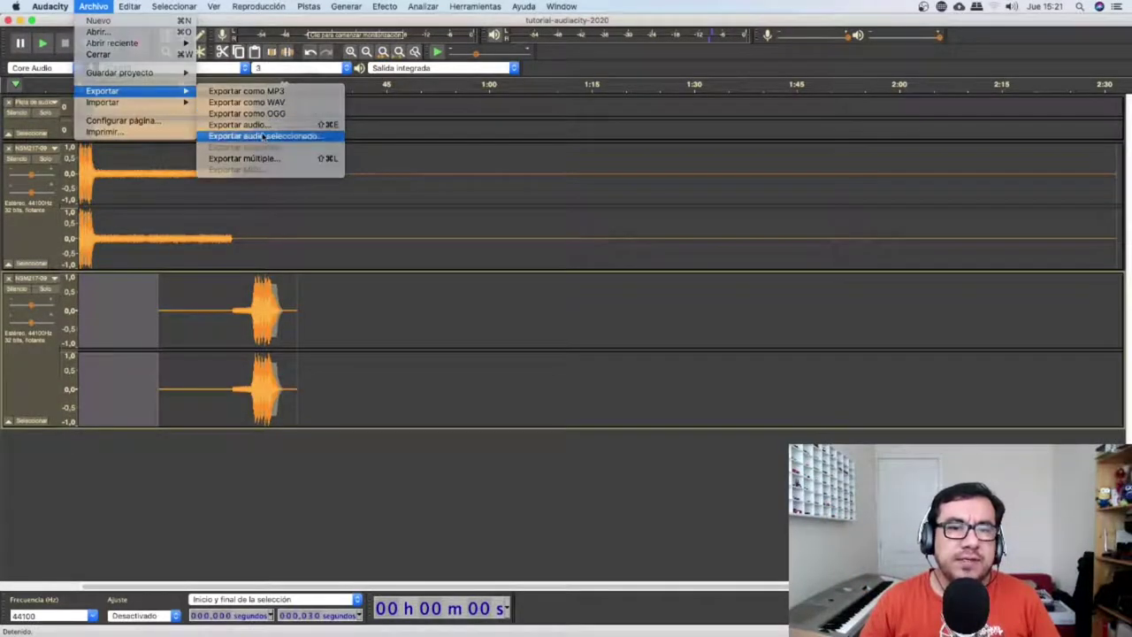
- Set up an export of the selected audio as an MP3 file named tutorial-audiacity-spot-22-enero-2020-320-kbps.mp3
click(263, 132)
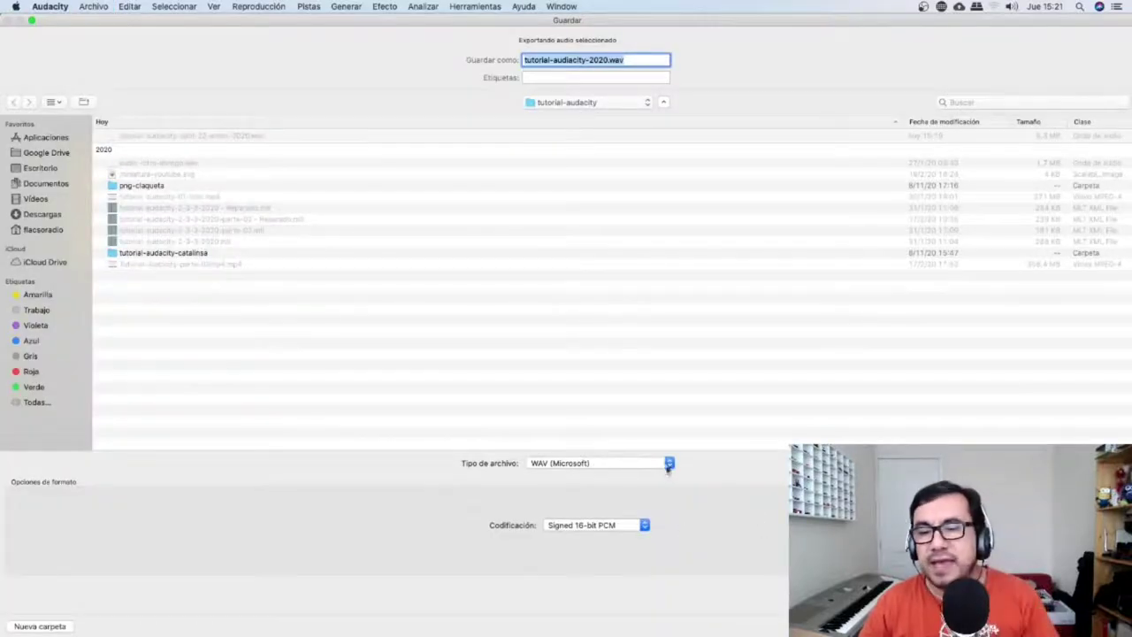
click(666, 465)
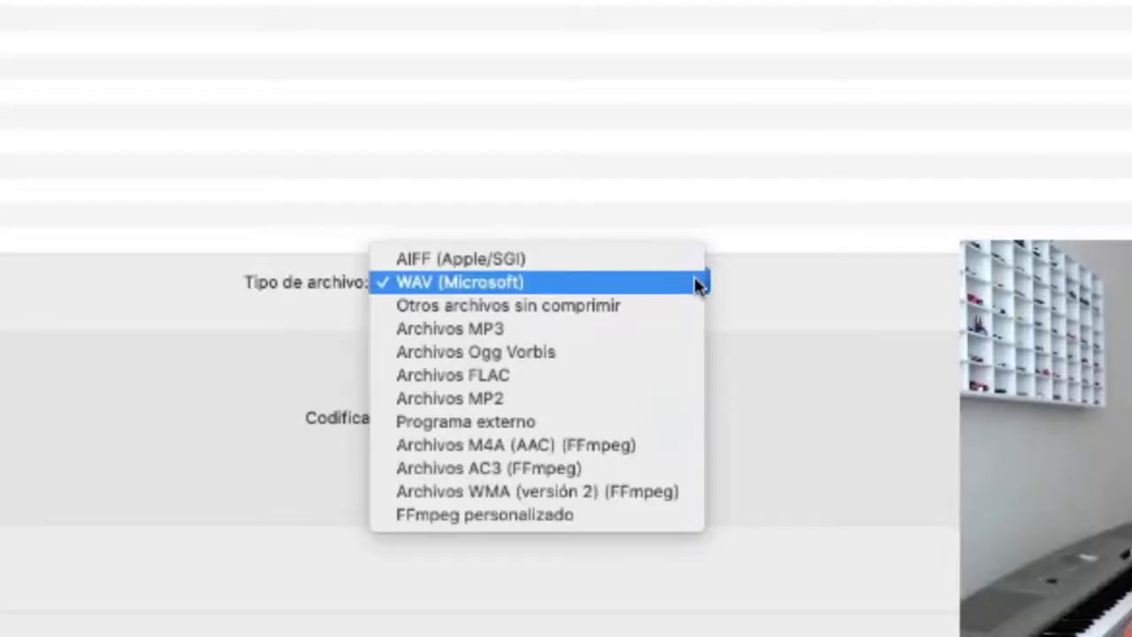
click(646, 333)
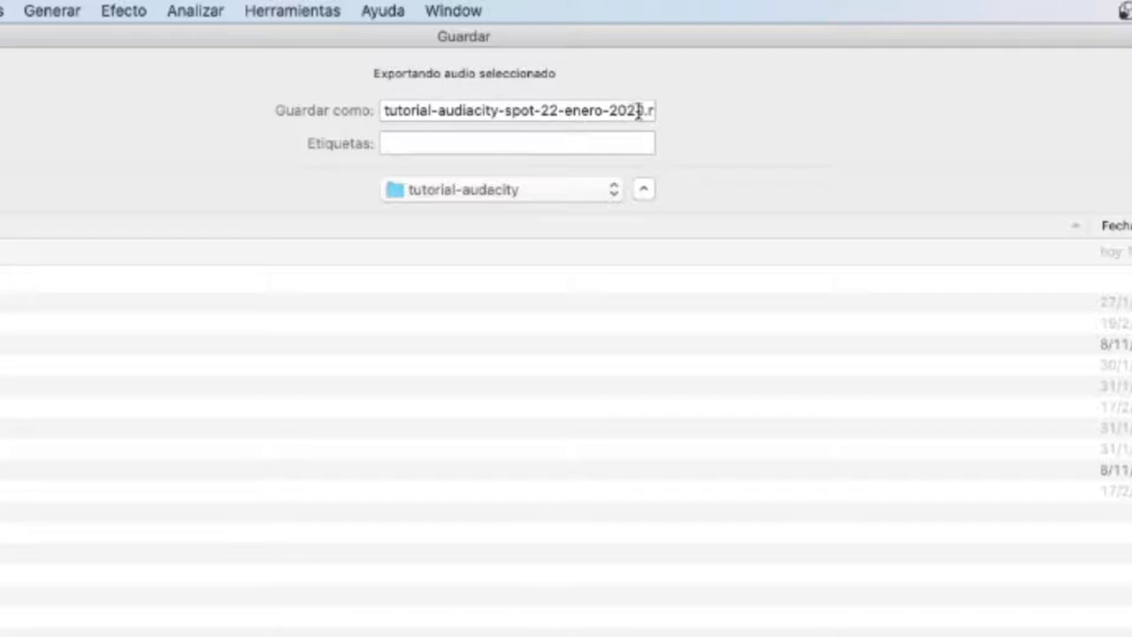
click(640, 110)
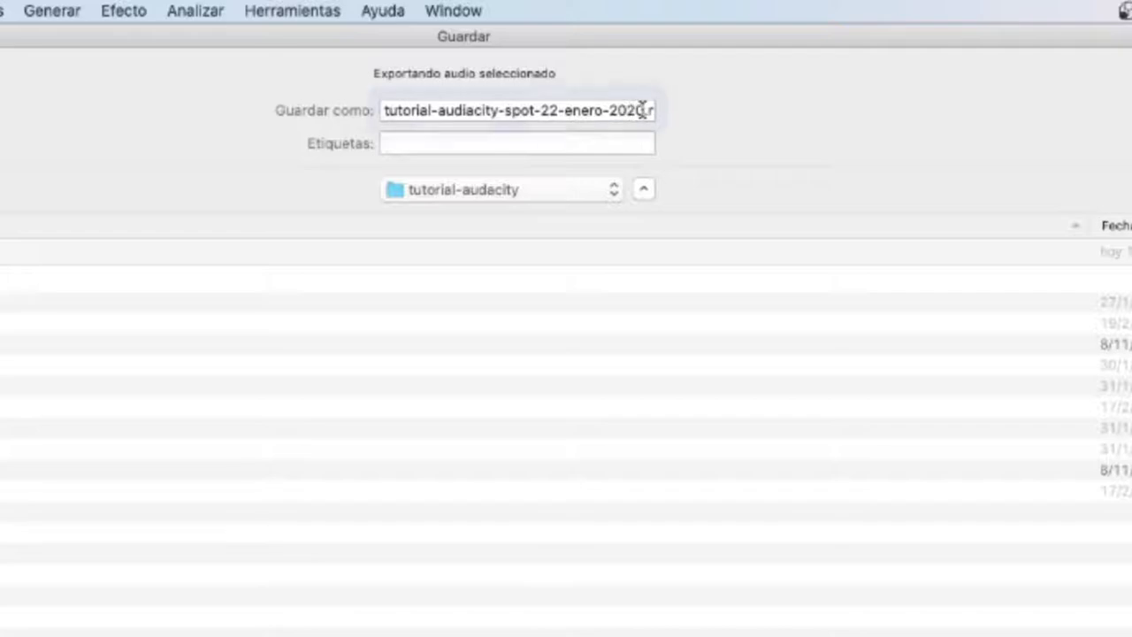
text(-320)
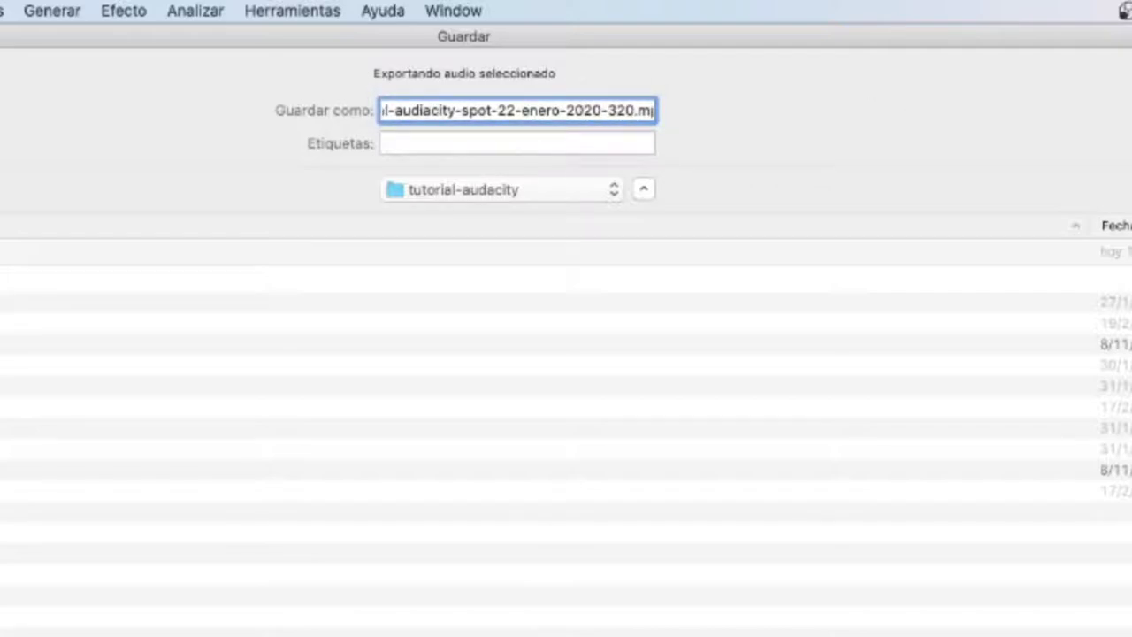
text(-kbps)
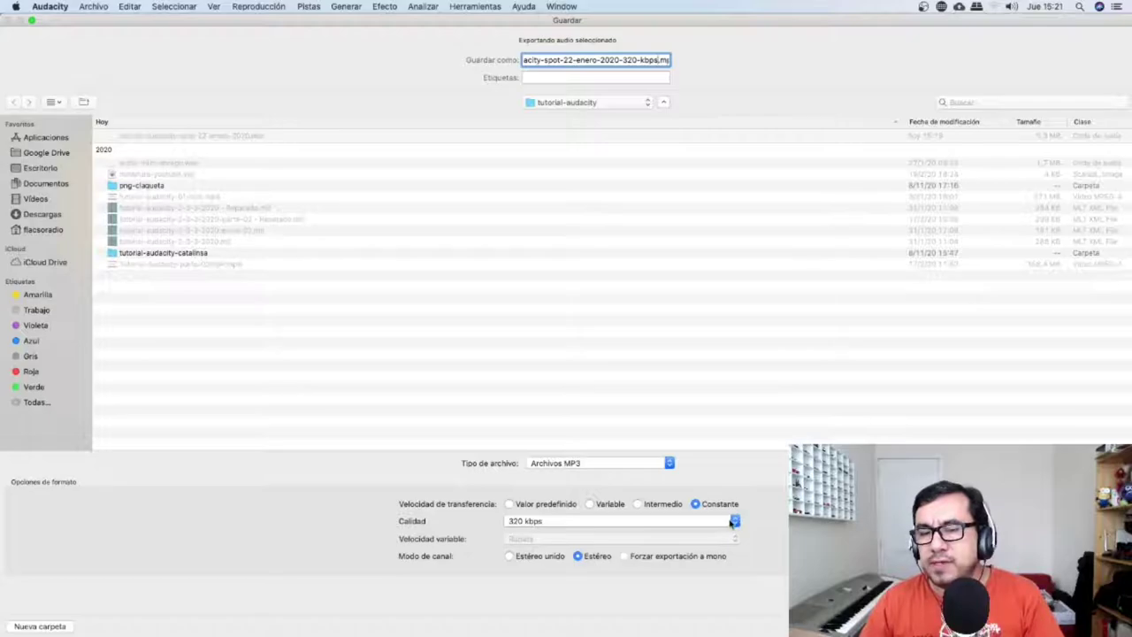
- Run the 320 kbps MP3 export, accepting the stereo mixdown and the existing metadata tags
key(Return)
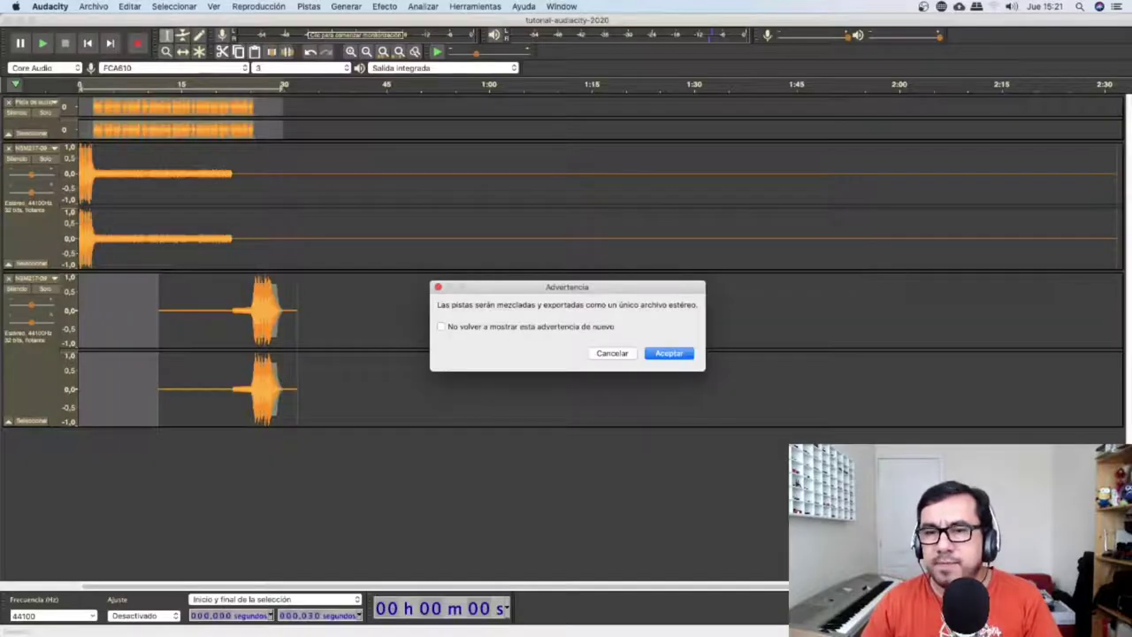
click(665, 357)
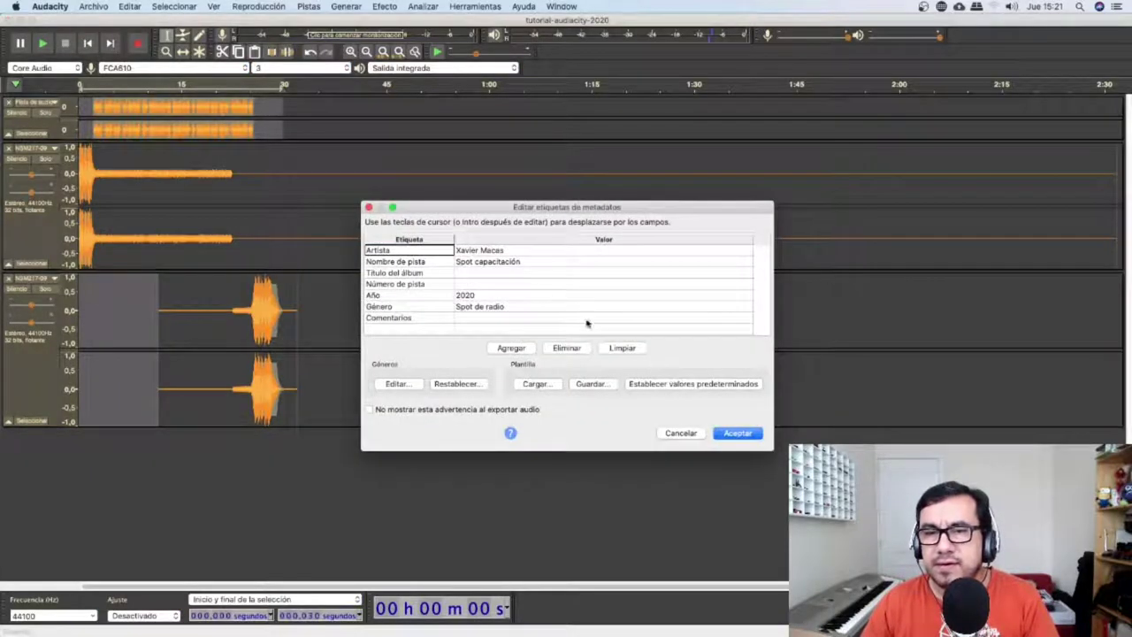
click(742, 435)
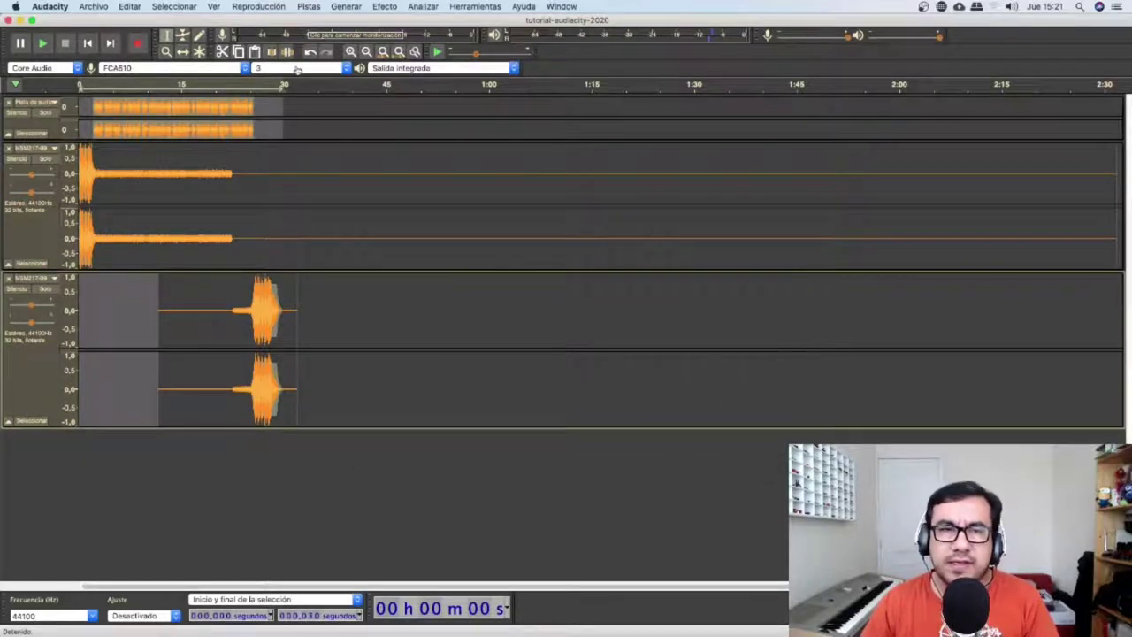
- Start another MP3 export of the selected audio and set its constant bitrate quality to 40 kbps
click(105, 7)
mouse_move(126, 73)
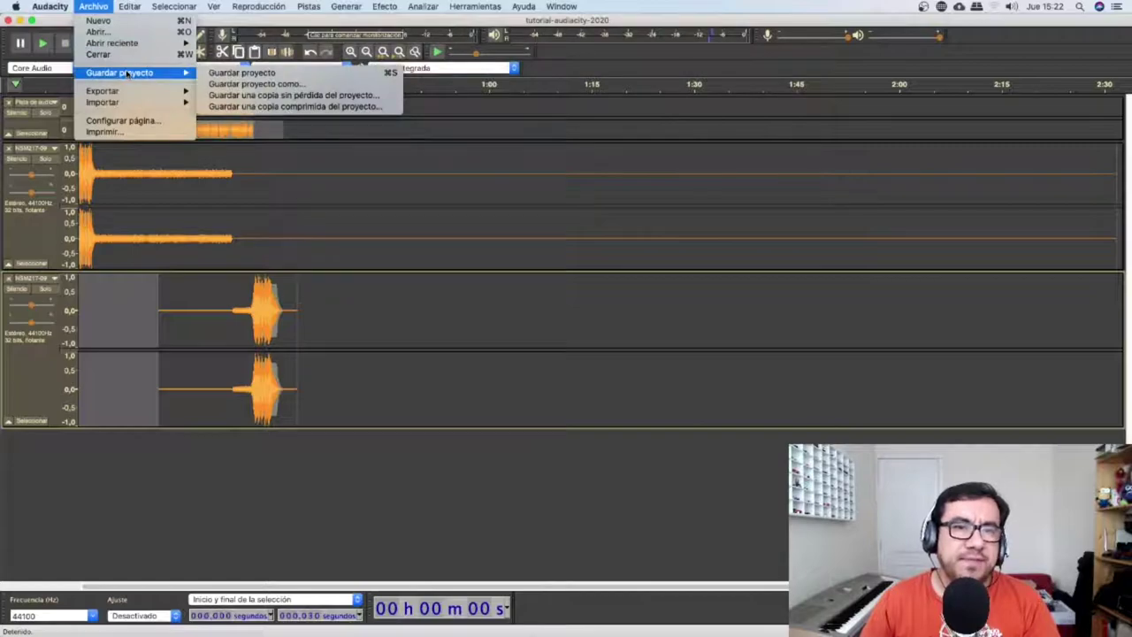
mouse_move(150, 92)
click(264, 144)
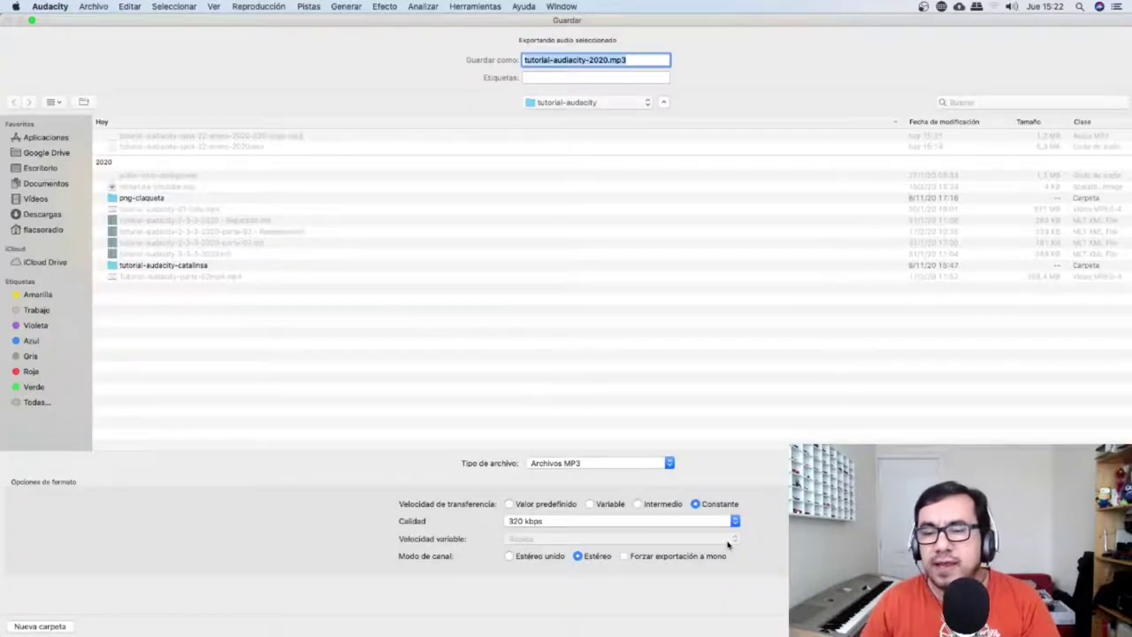
click(731, 522)
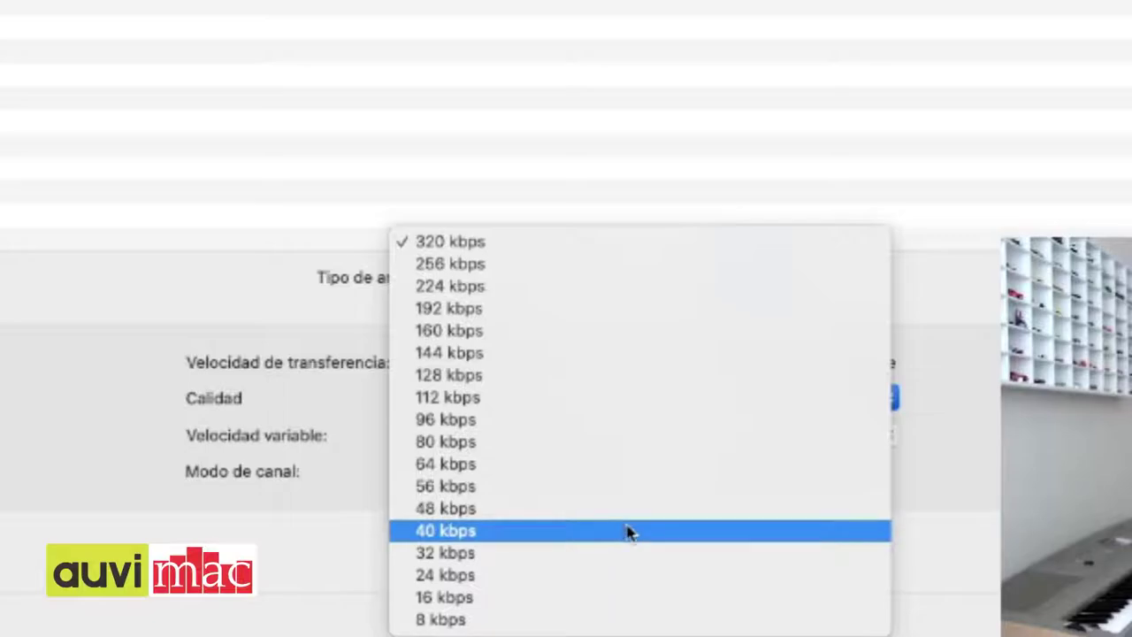
click(626, 531)
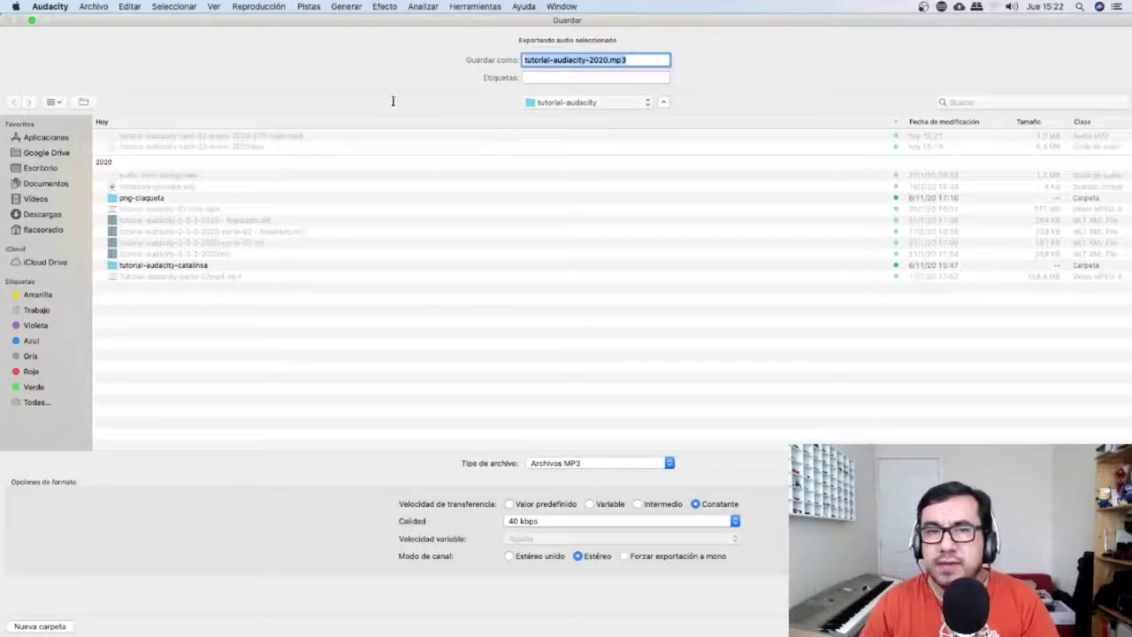
- Name the export tutorial-audiacity-spot-22-enero-2020-40-kbps.mp3, reusing the name of the existing 320 kbps file
click(276, 138)
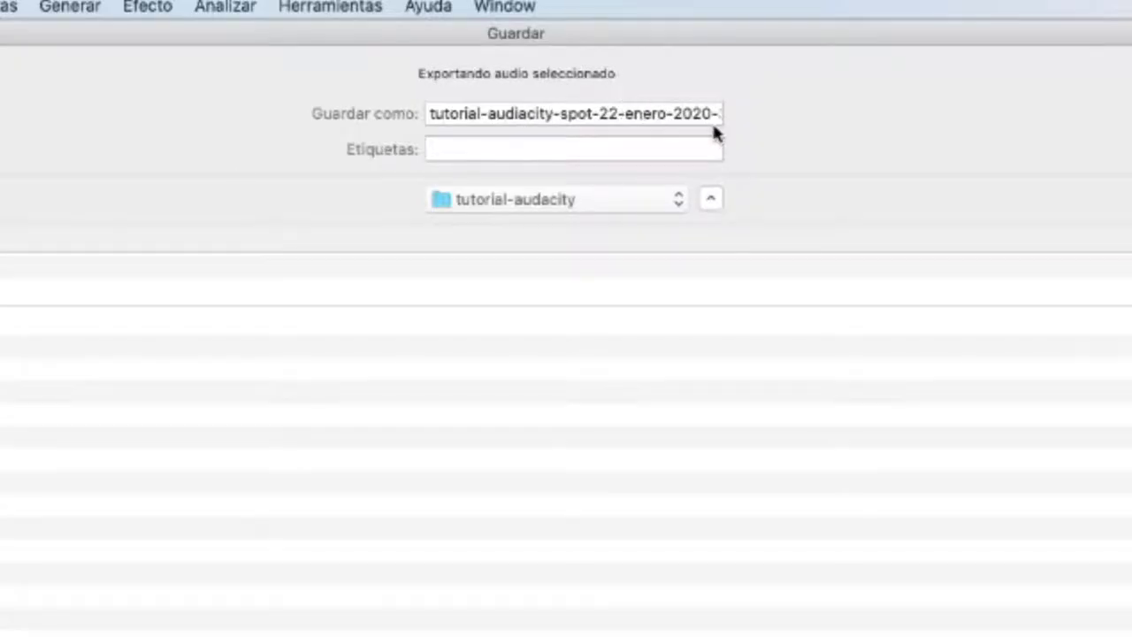
click(716, 124)
drag(722, 113, 676, 101)
click(621, 115)
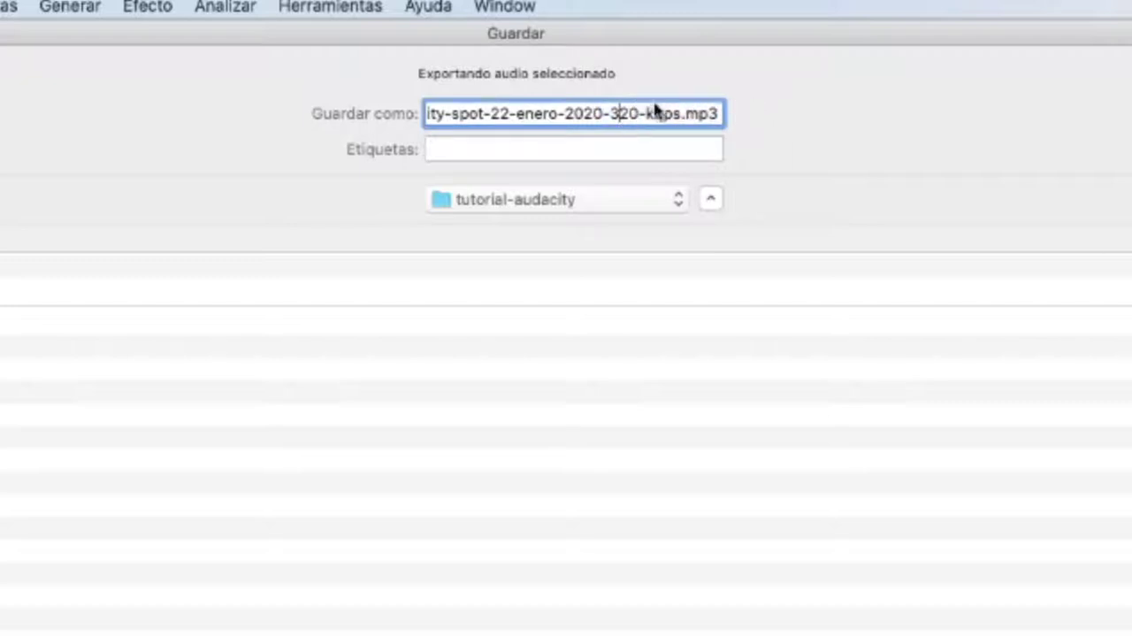
key(BackSpace)
text(48)
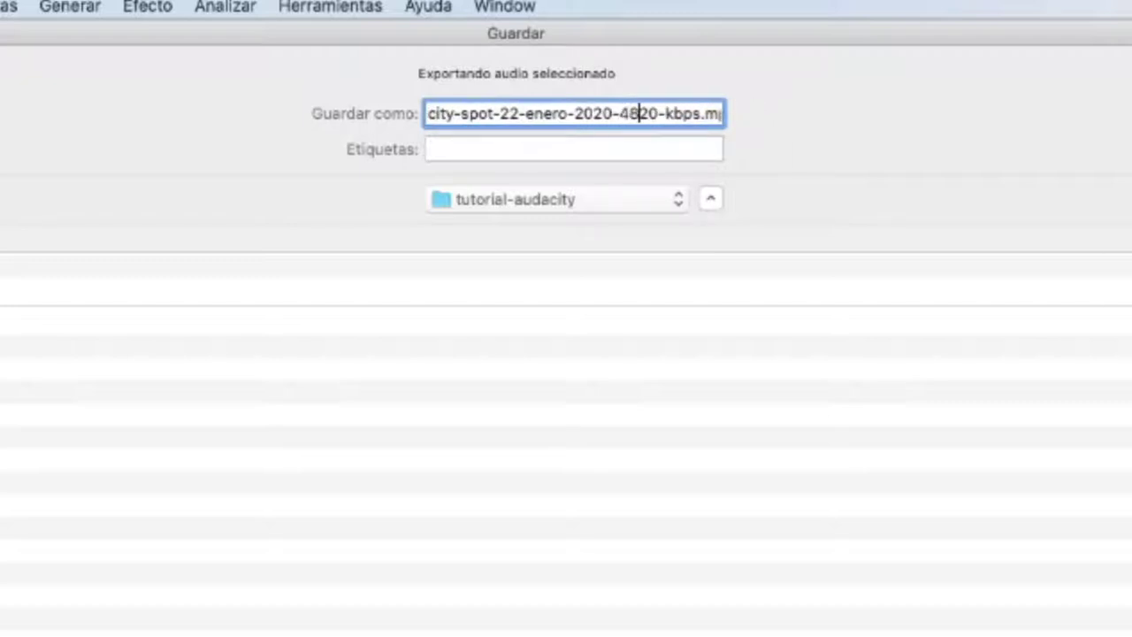
key(BackSpace)
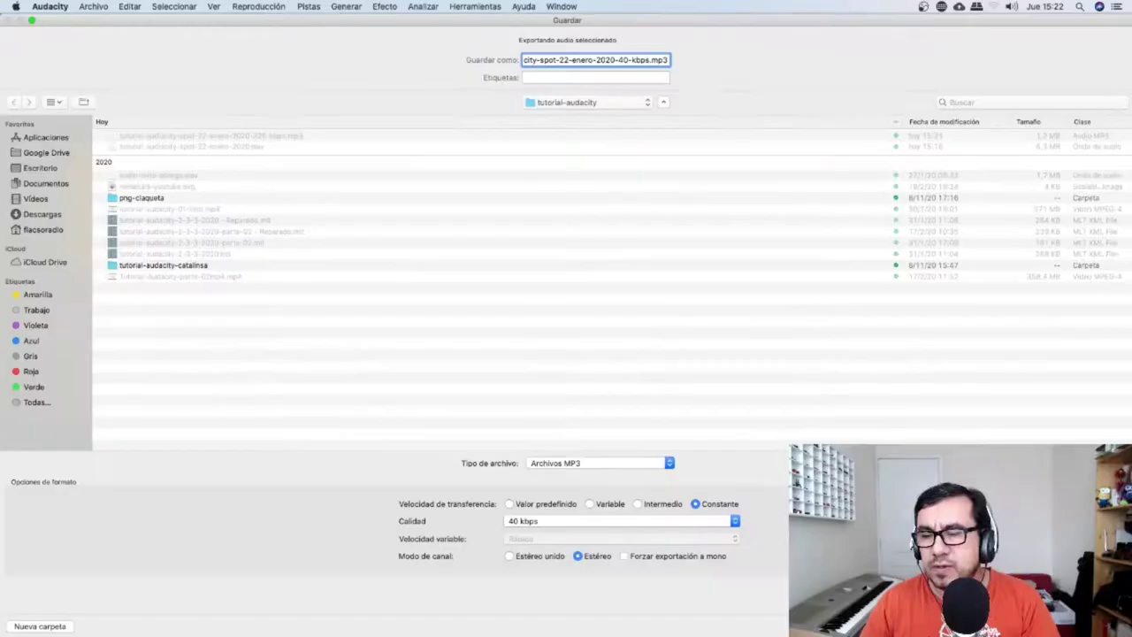
- Run the 40 kbps MP3 export, accepting the stereo mixdown and the existing metadata tags
key(Return)
click(670, 354)
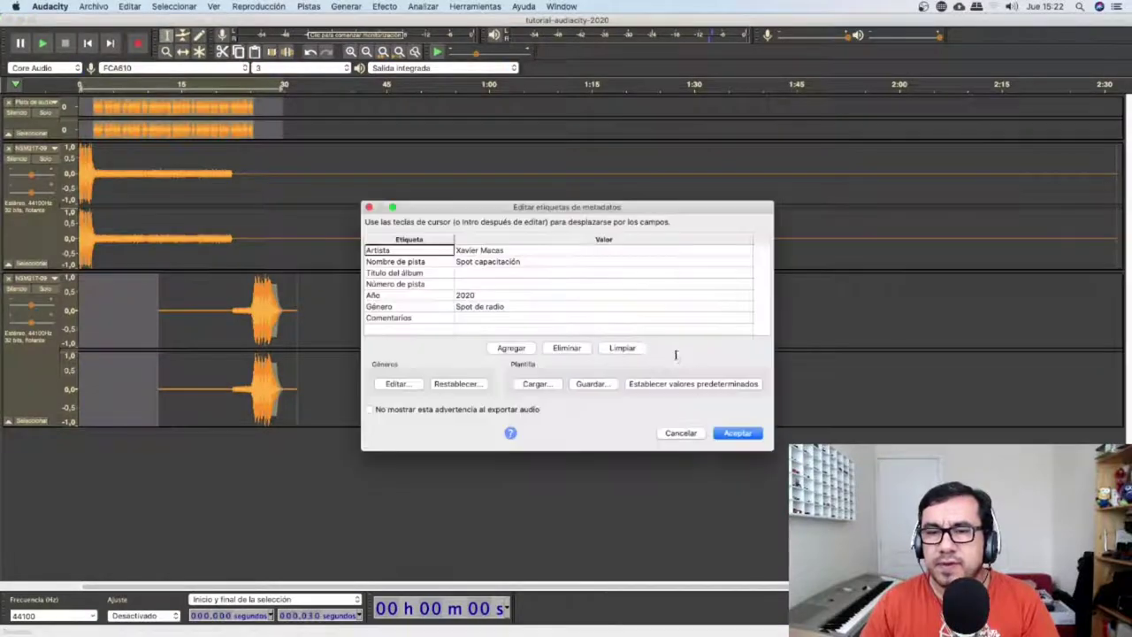
click(736, 434)
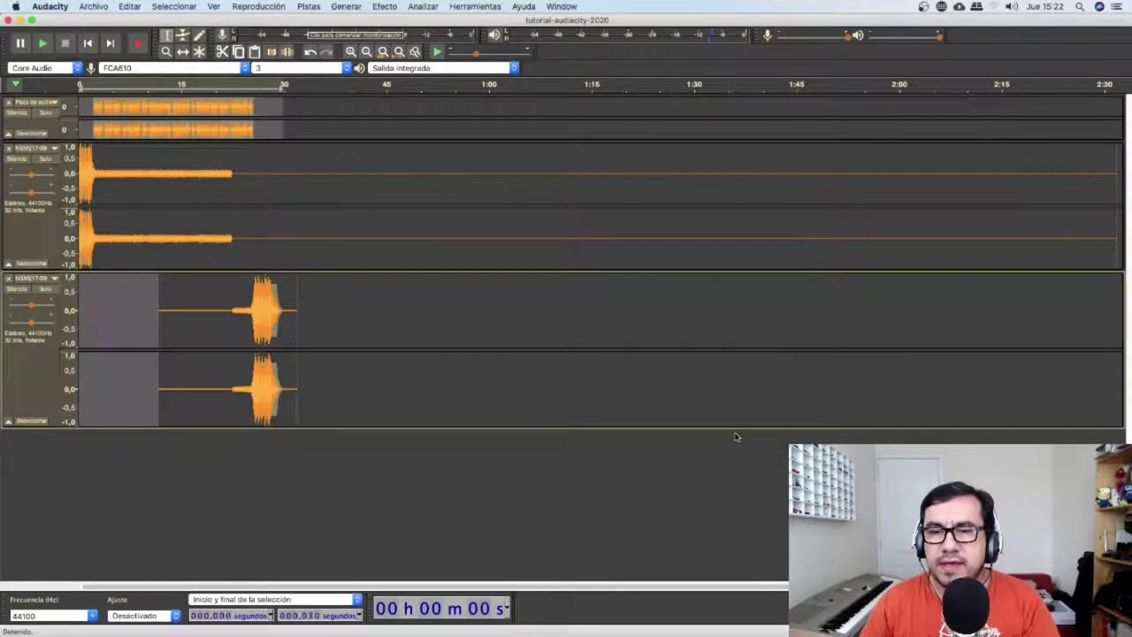
- Start an export of the selected audio in Ogg Vorbis format with the quality at 5
click(92, 7)
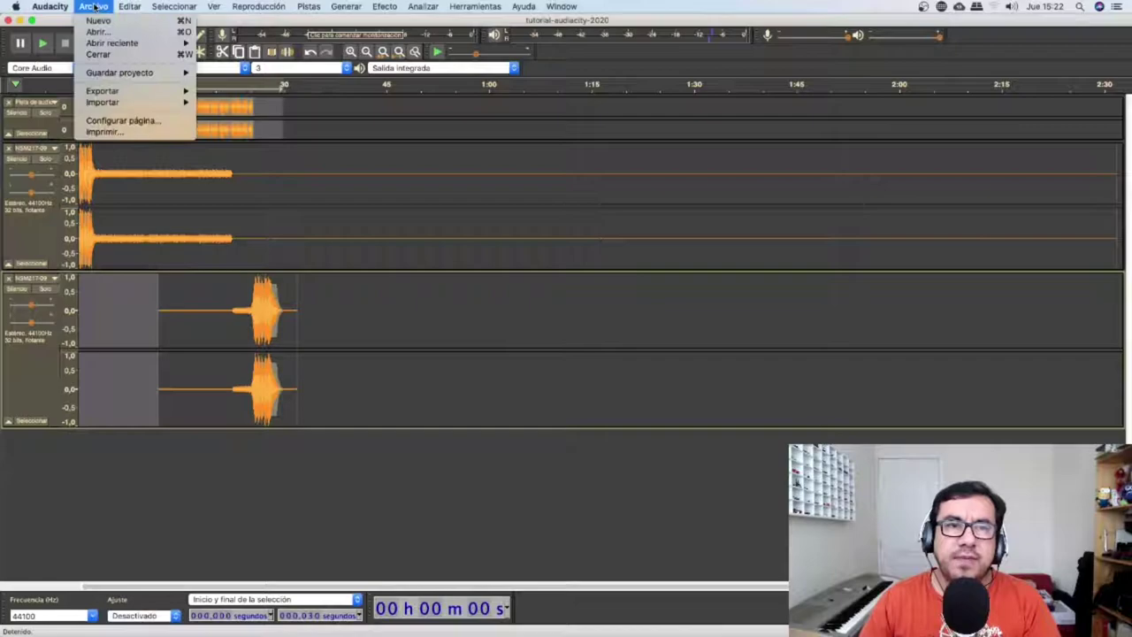
mouse_move(117, 92)
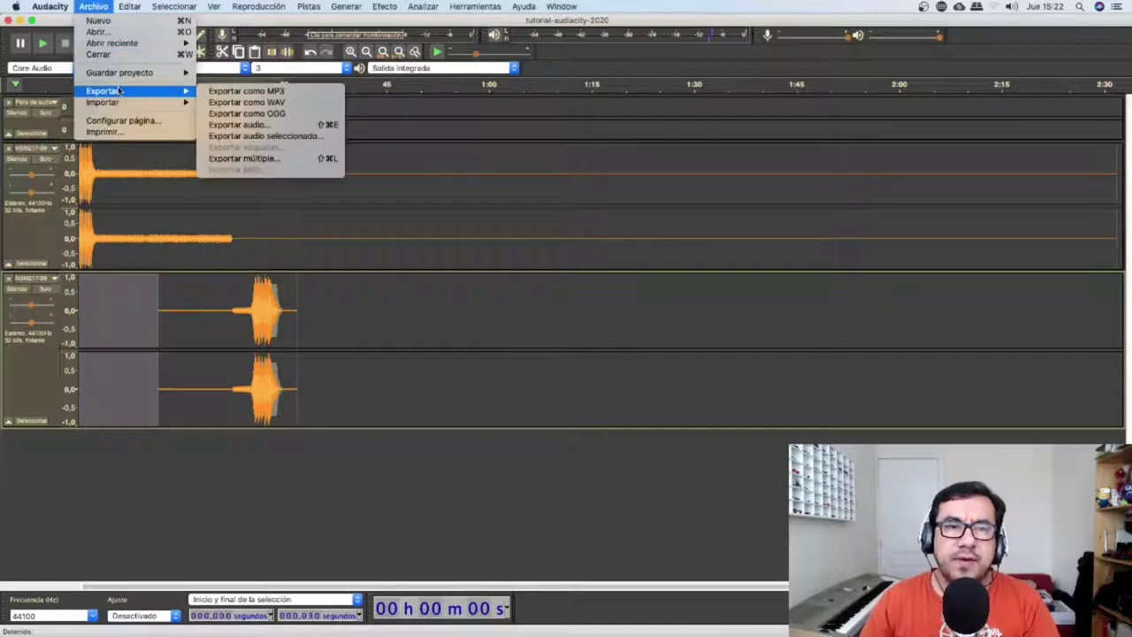
click(273, 135)
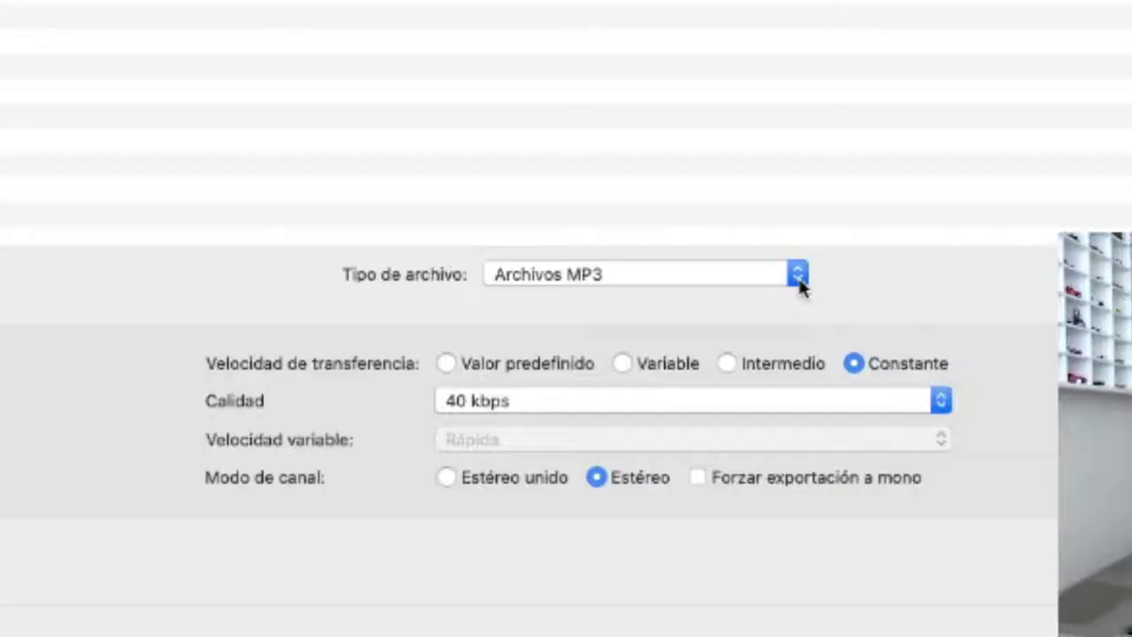
click(670, 463)
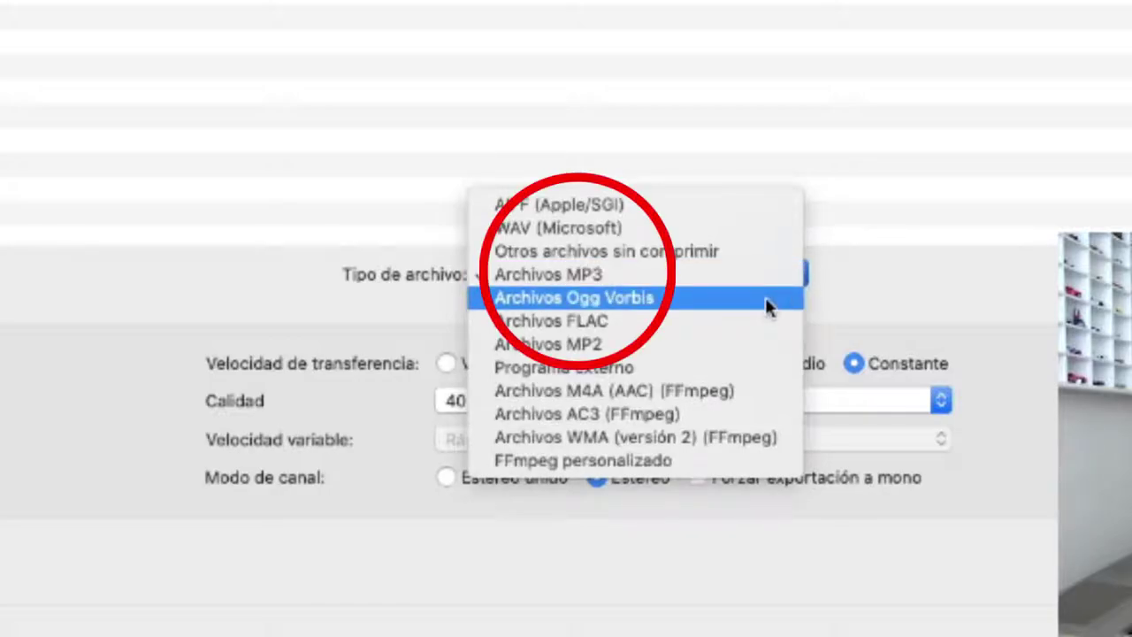
click(765, 297)
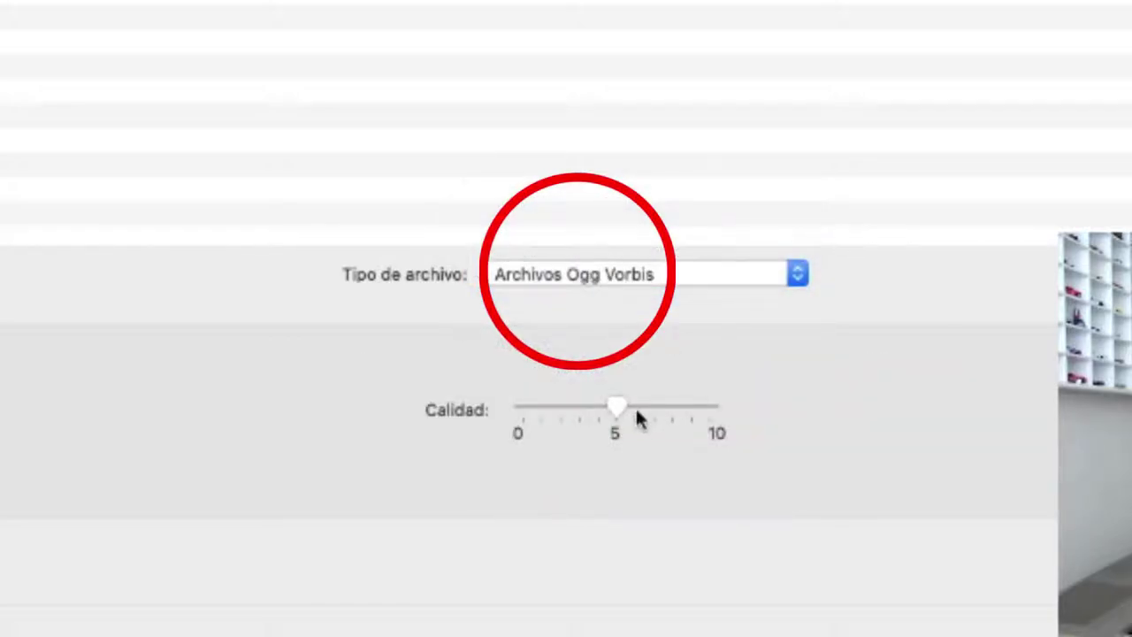
mouse_move(615, 409)
mouse_down()
mouse_move(534, 414)
mouse_move(617, 411)
mouse_up()
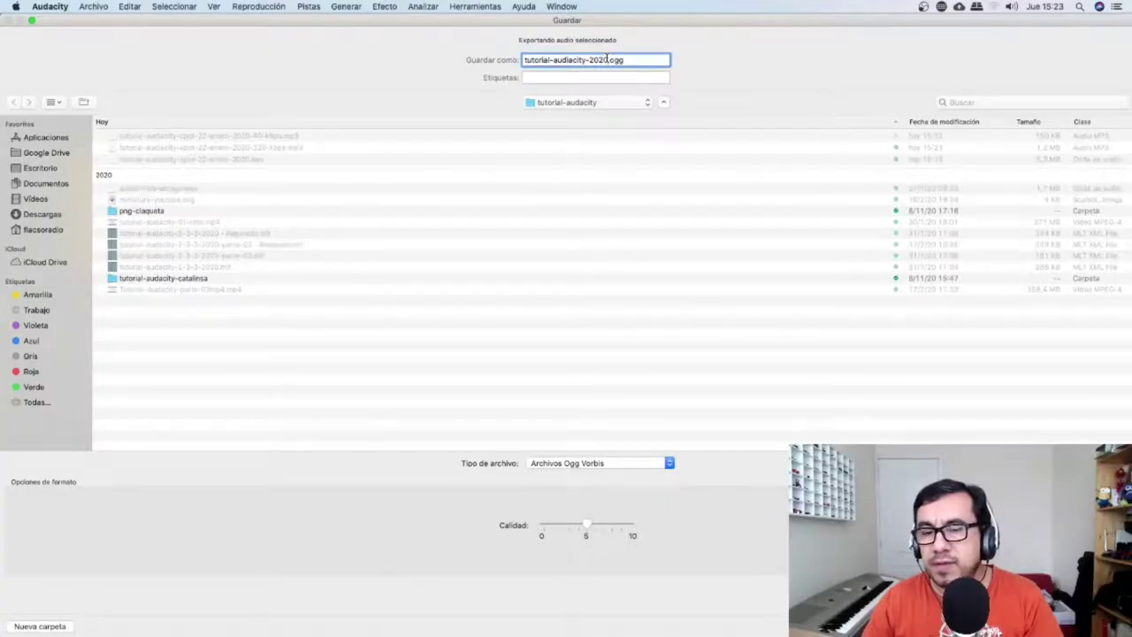
- Name the file tutorial-audiacity-2020-calidad-5.ogg and export it, accepting the stereo mixdown and the existing metadata tags
text(-calidad-5)
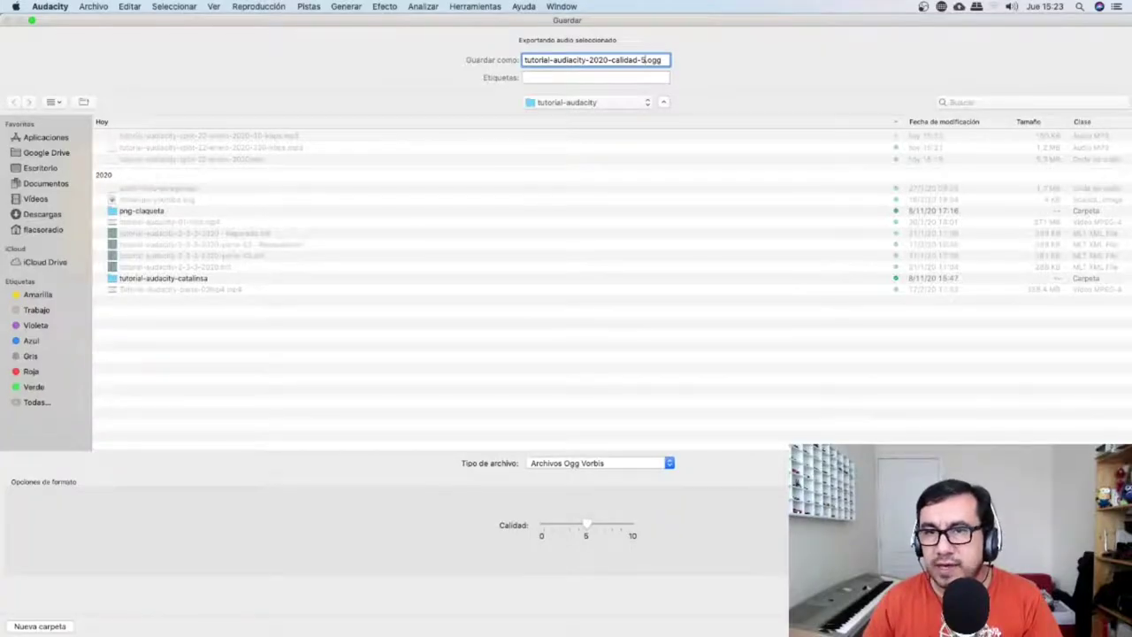
key(Return)
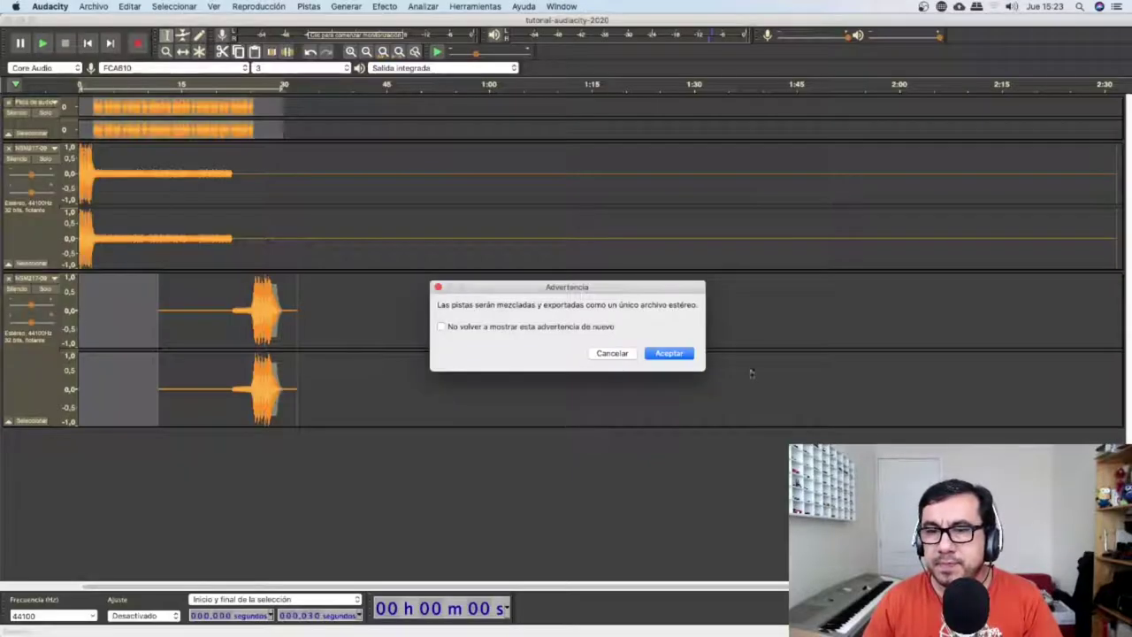
click(661, 352)
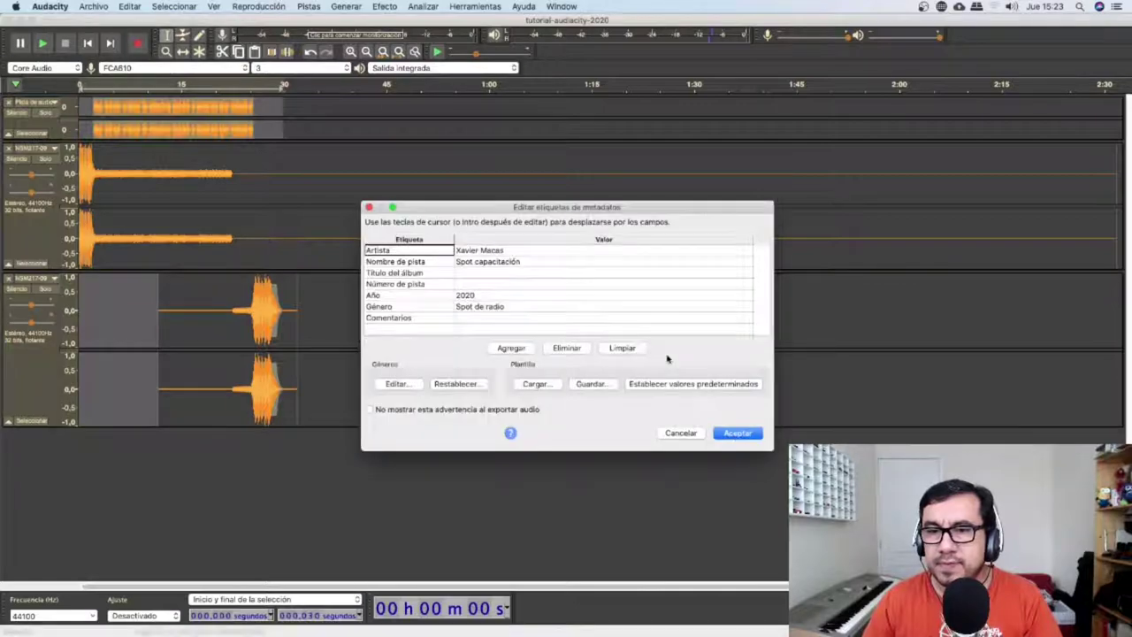
click(736, 433)
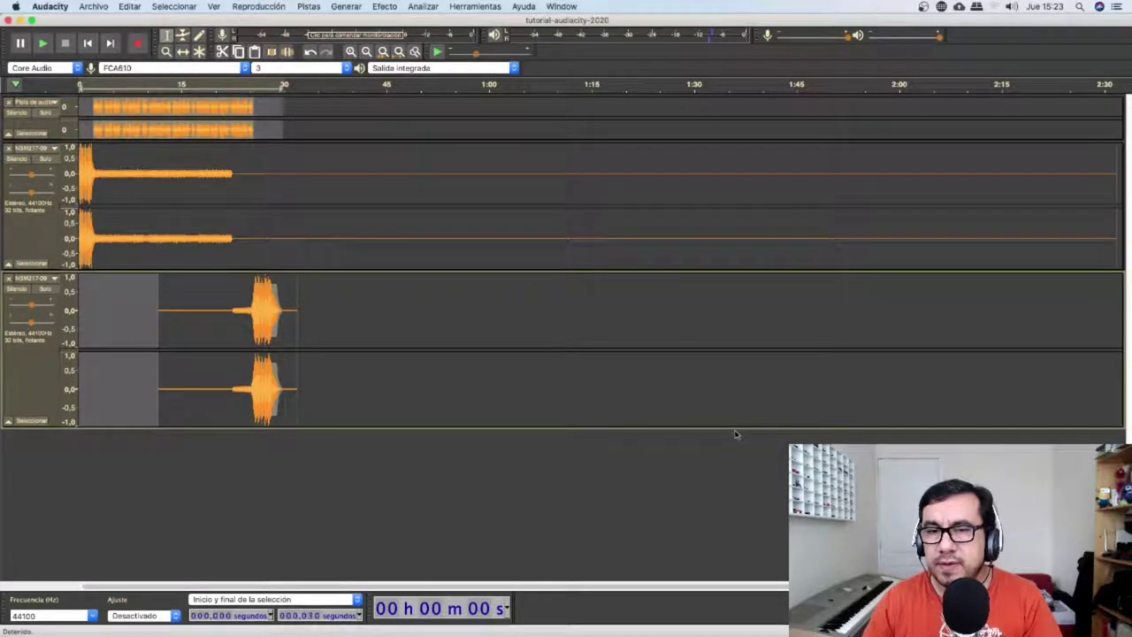
- Start another export of the selected audio, keep the Ogg Vorbis format, and set the quality to 10
click(94, 6)
mouse_move(131, 104)
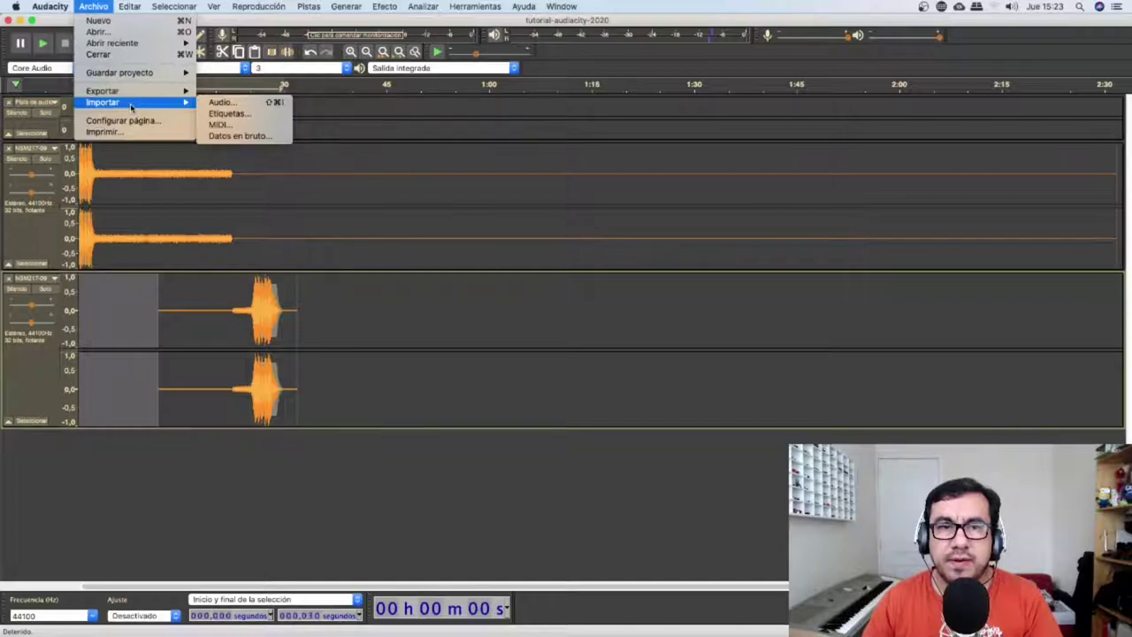
click(265, 137)
click(669, 464)
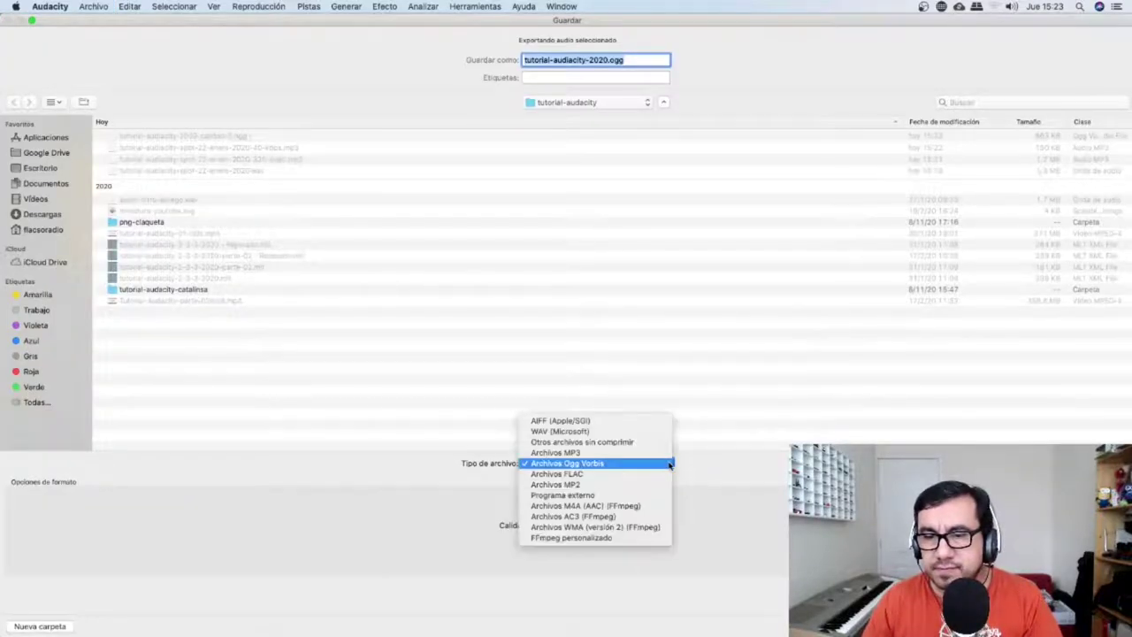
click(669, 463)
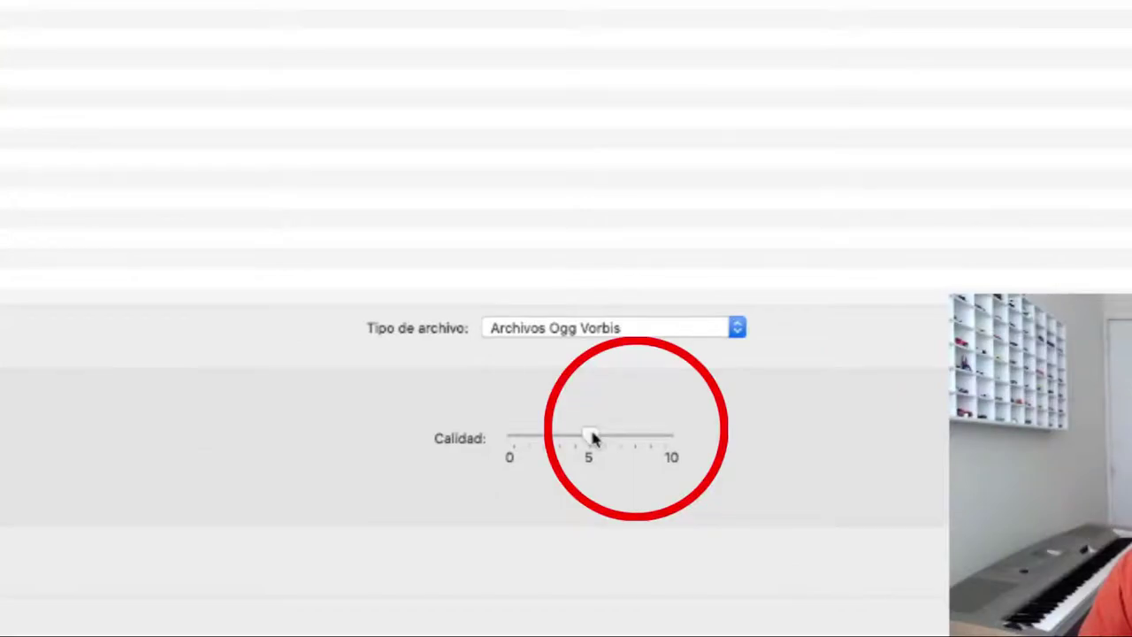
drag(587, 525, 630, 524)
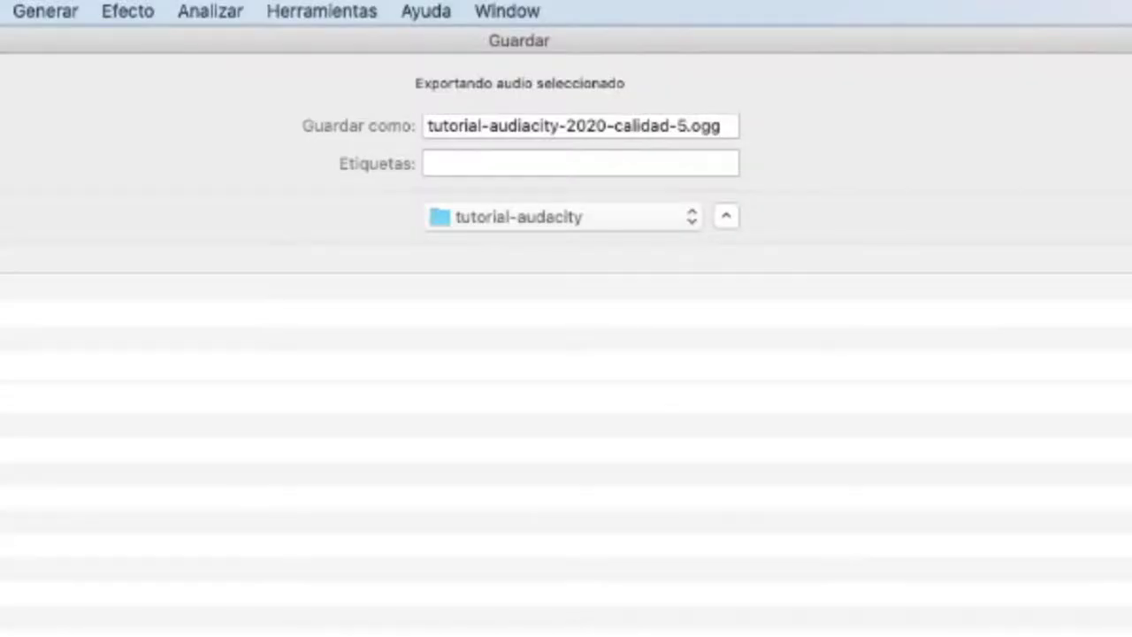
- Name the export tutorial-audiacity-2020-calidad-10.ogg, reusing the name of the existing quality 5 file
click(677, 119)
click(679, 126)
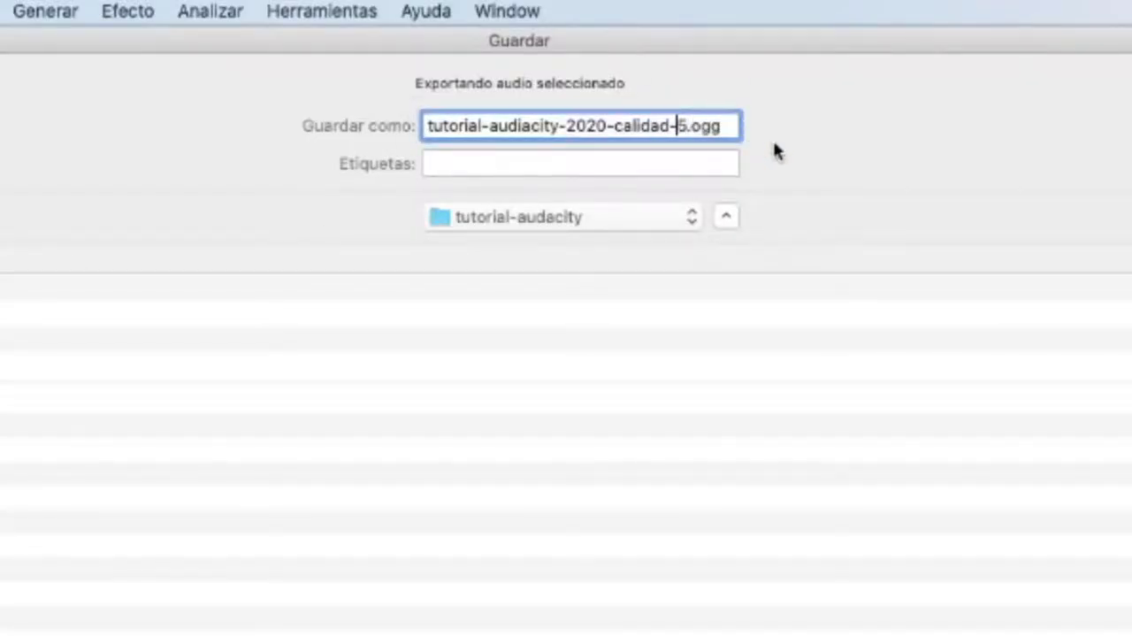
key(Delete)
text(10)
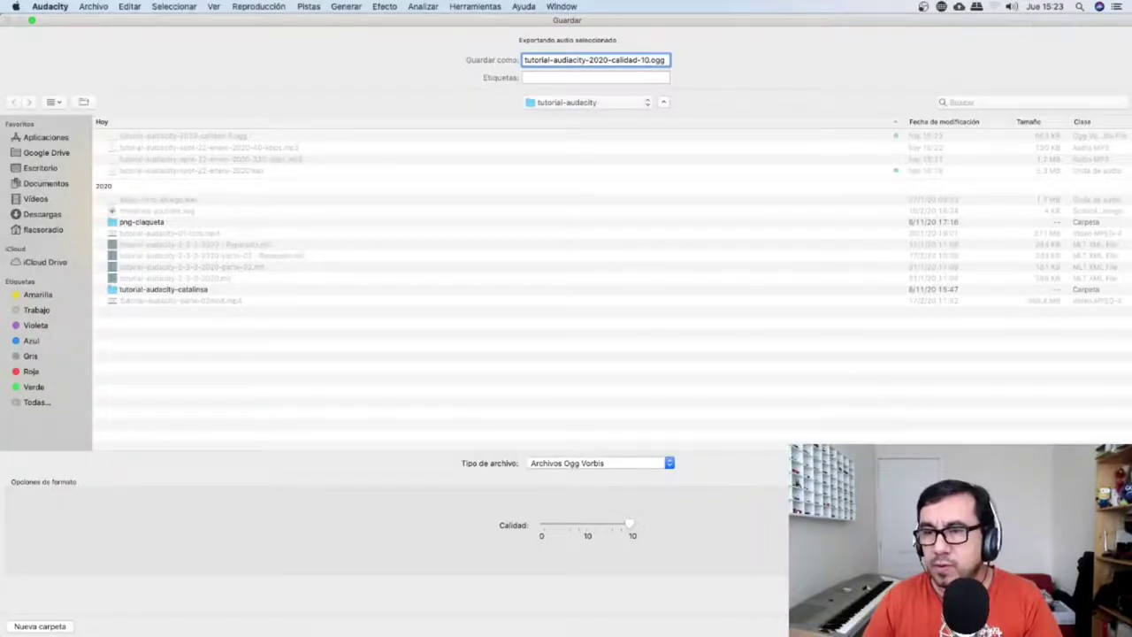
- Save the quality 10 Ogg Vorbis export and accept the dialogs that follow
key(Return)
key(Return)
- Export the selected audio as Ogg Vorbis at quality 0 under the name tutorial-audiacity-2020-calidad-0.ogg
click(95, 7)
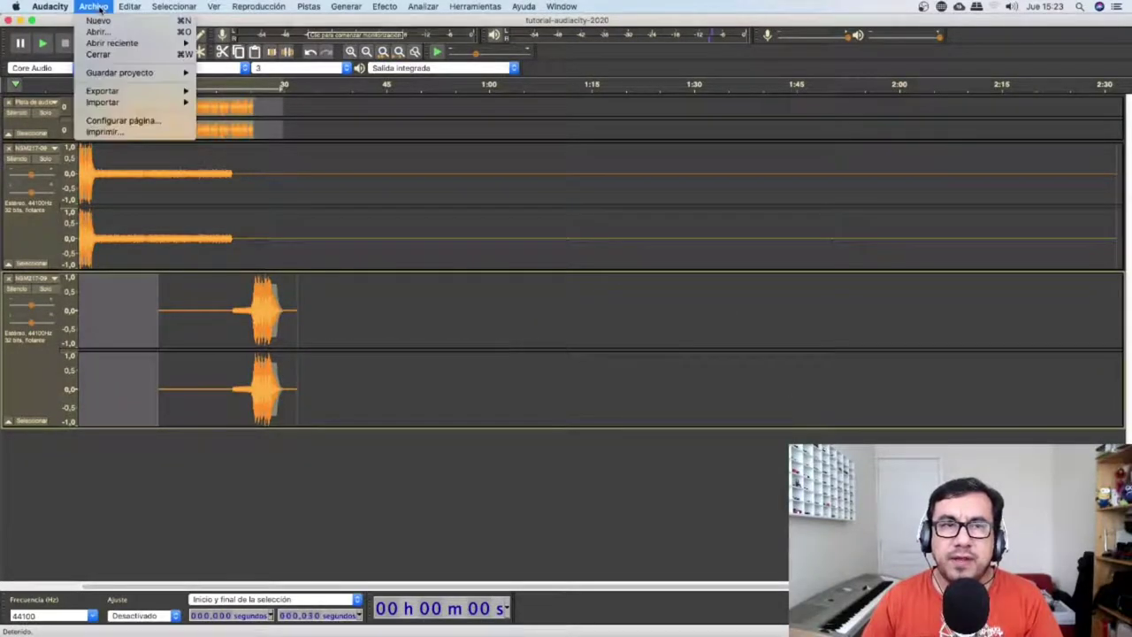
mouse_move(121, 96)
click(316, 137)
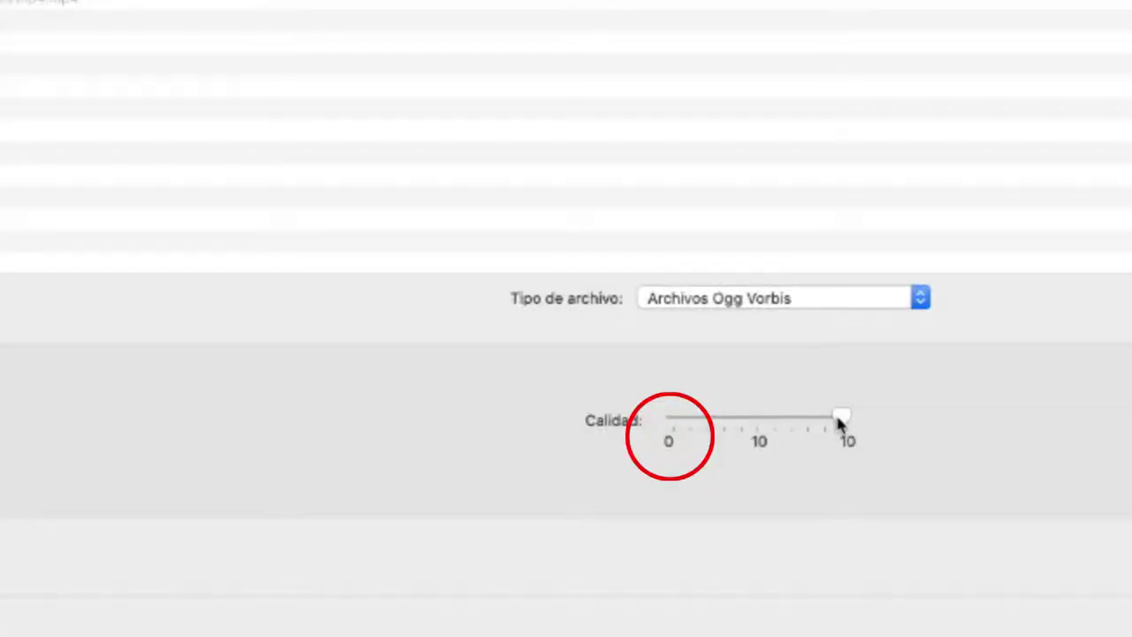
drag(840, 425, 621, 430)
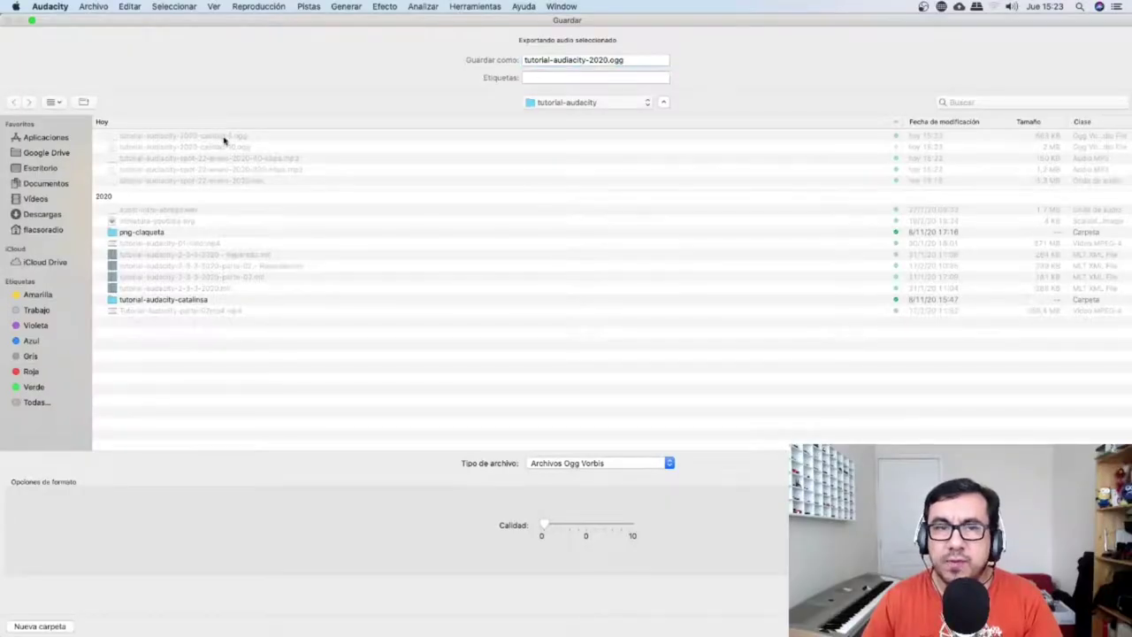
click(644, 60)
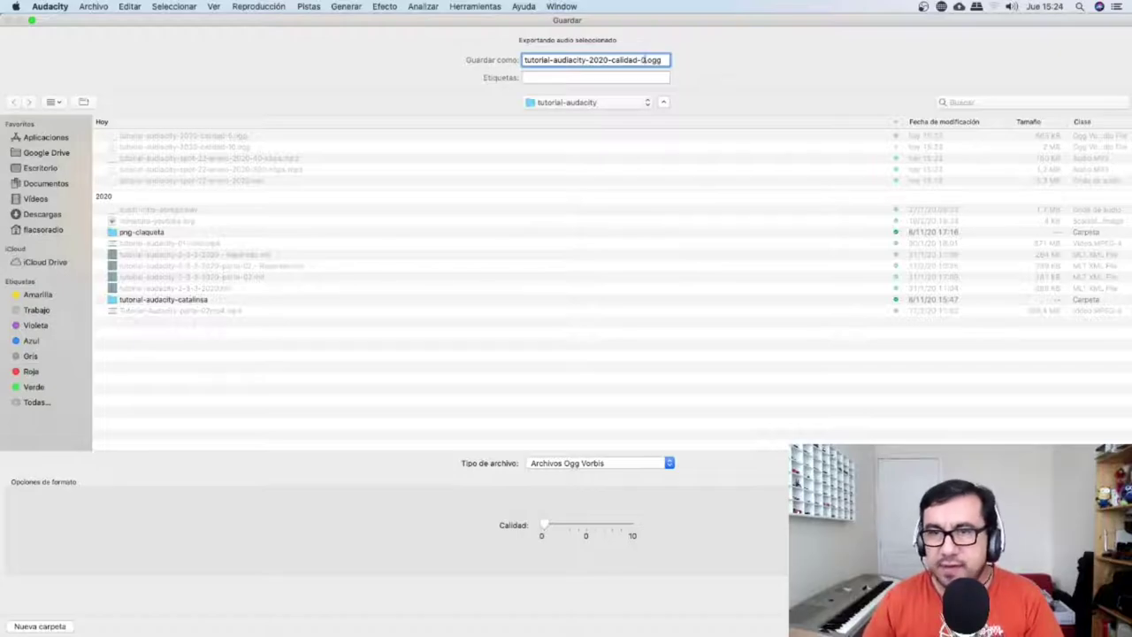
key(Return)
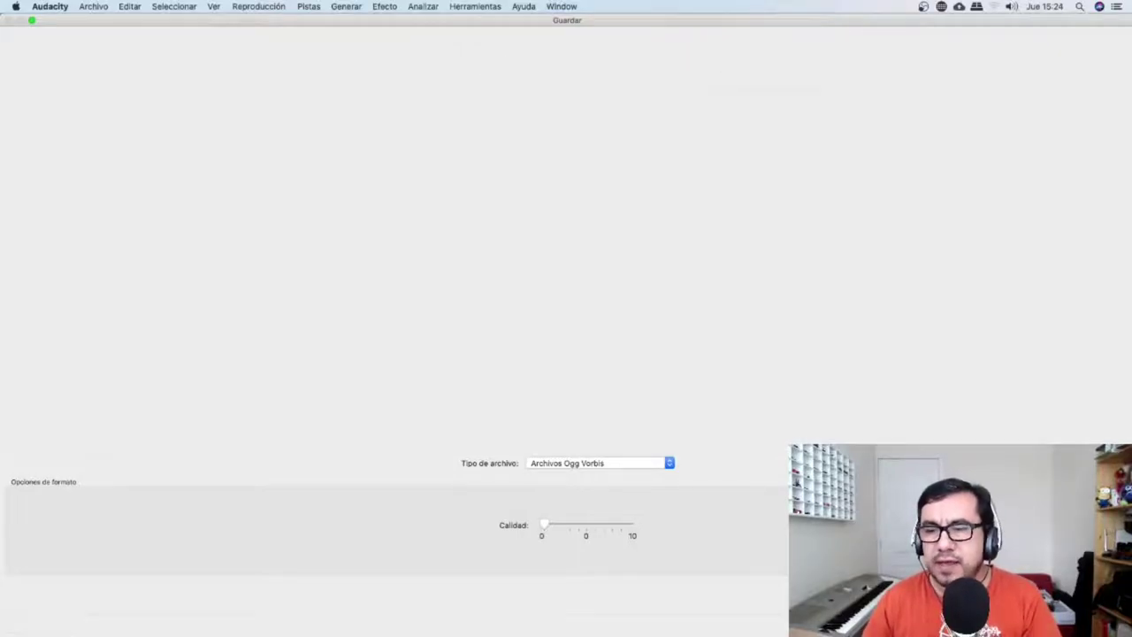
click(670, 353)
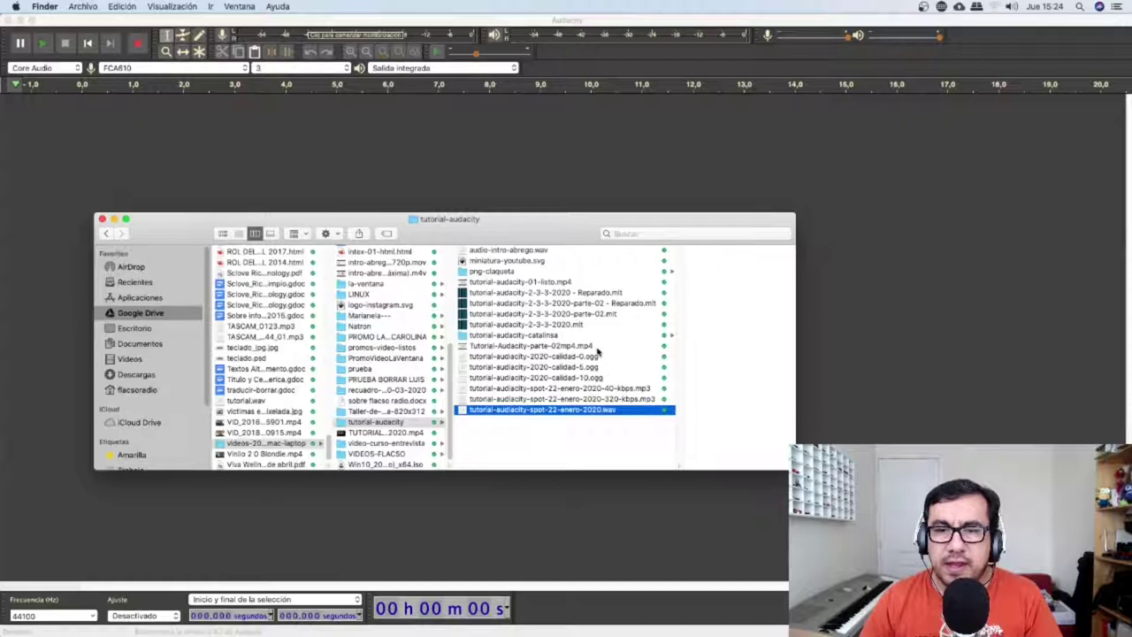
- Select the two exported MP3 files and three Ogg files in Finder and bring them into the empty Audacity project
click(640, 399)
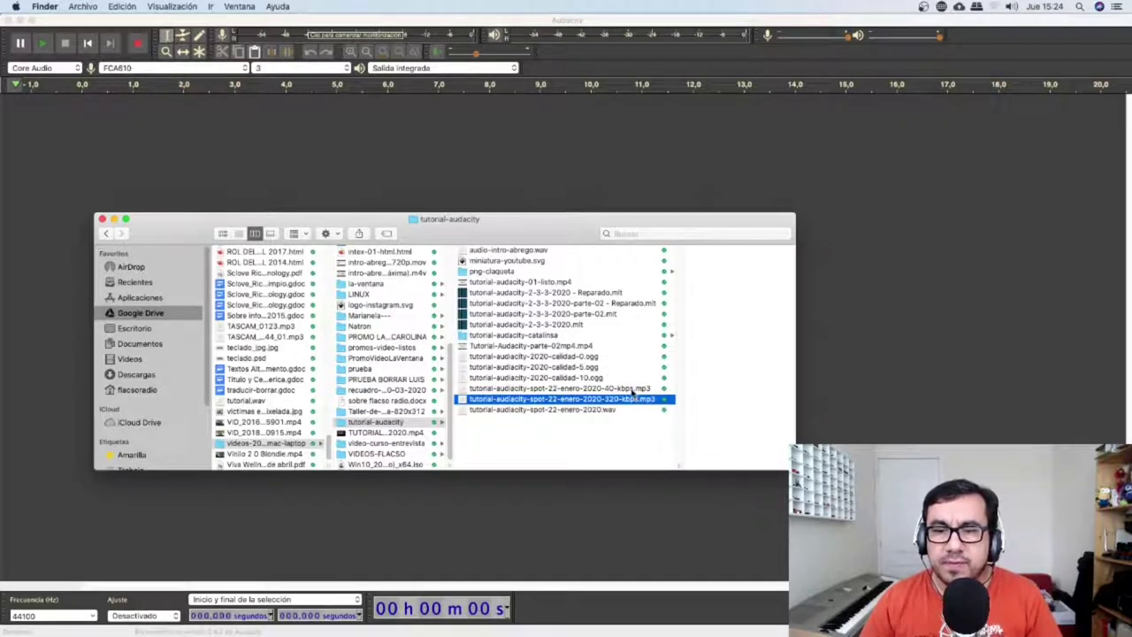
shift+click(633, 389)
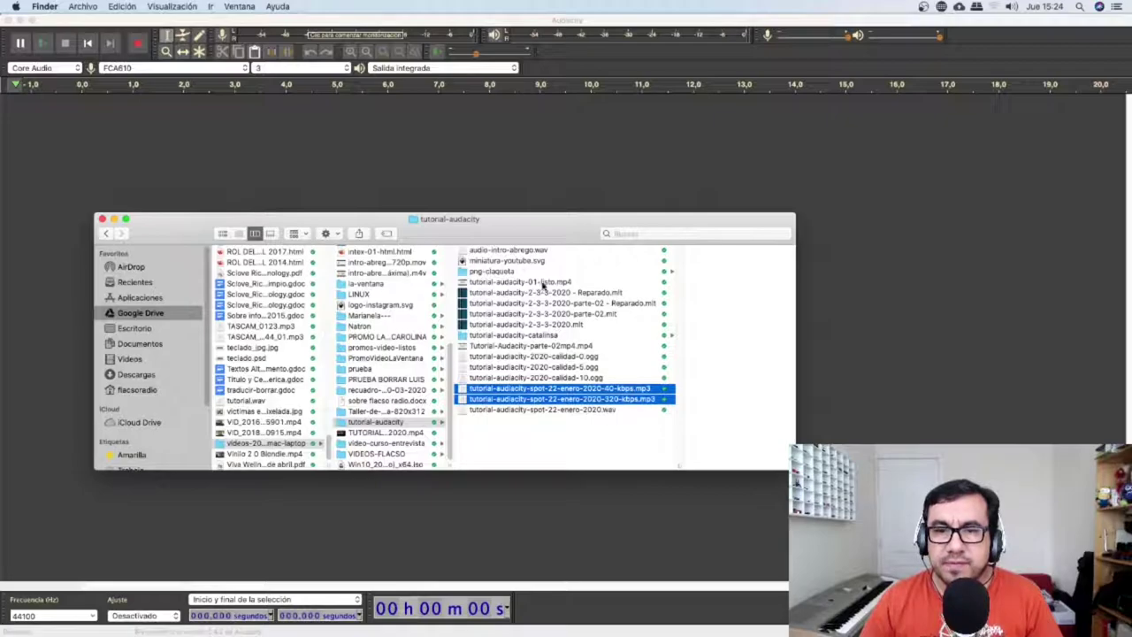
shift+click(598, 378)
shift+click(594, 367)
shift+click(592, 357)
drag(594, 358, 495, 147)
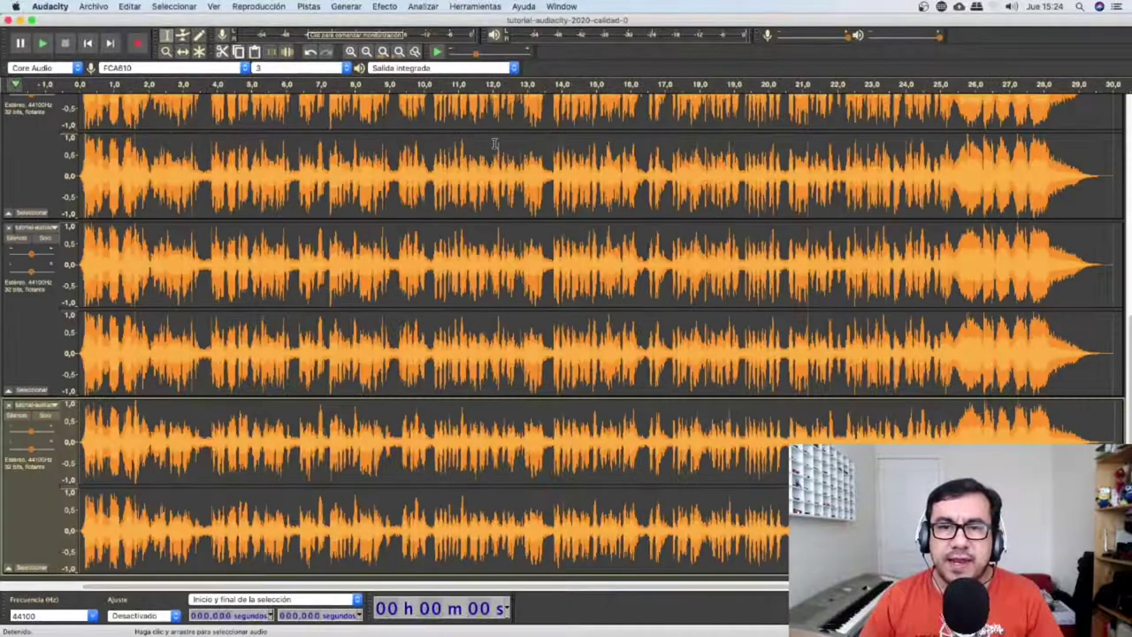
- Check the first track's name without changing it, listen to it soloed, and turn its solo off
scroll(517, 378, up, 2)
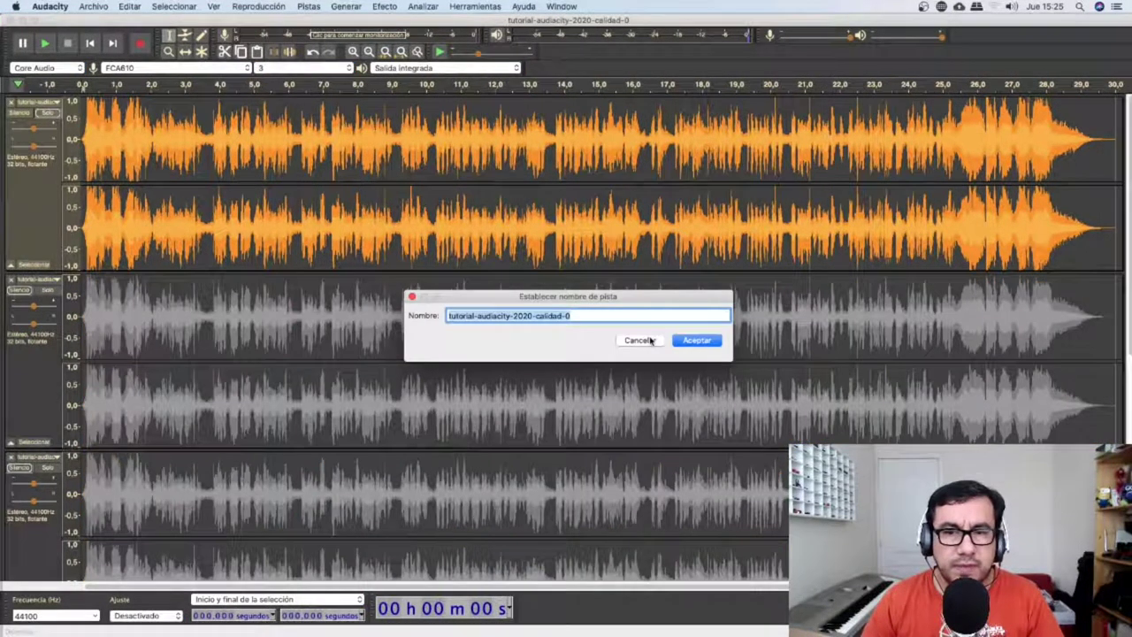
click(652, 340)
key(space)
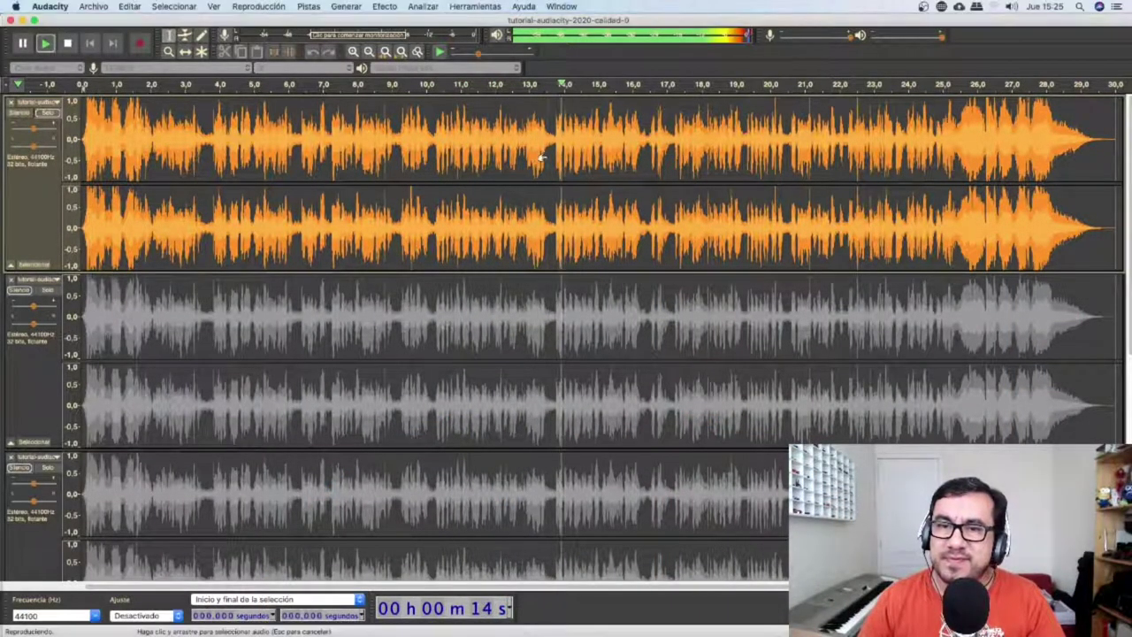
key(space)
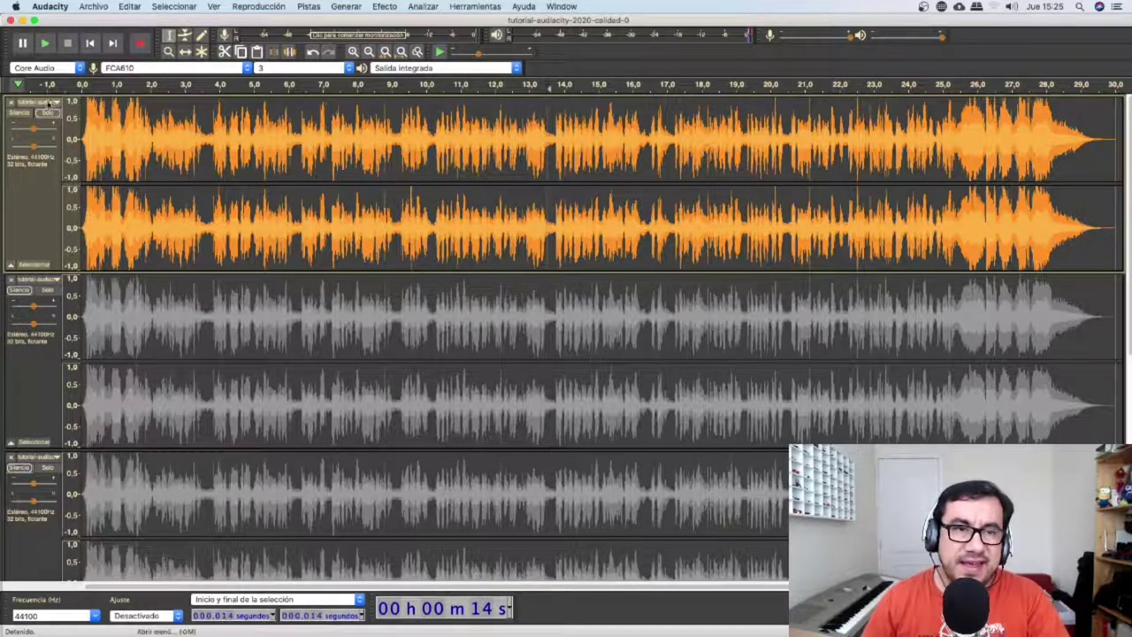
click(50, 116)
click(50, 116)
click(51, 116)
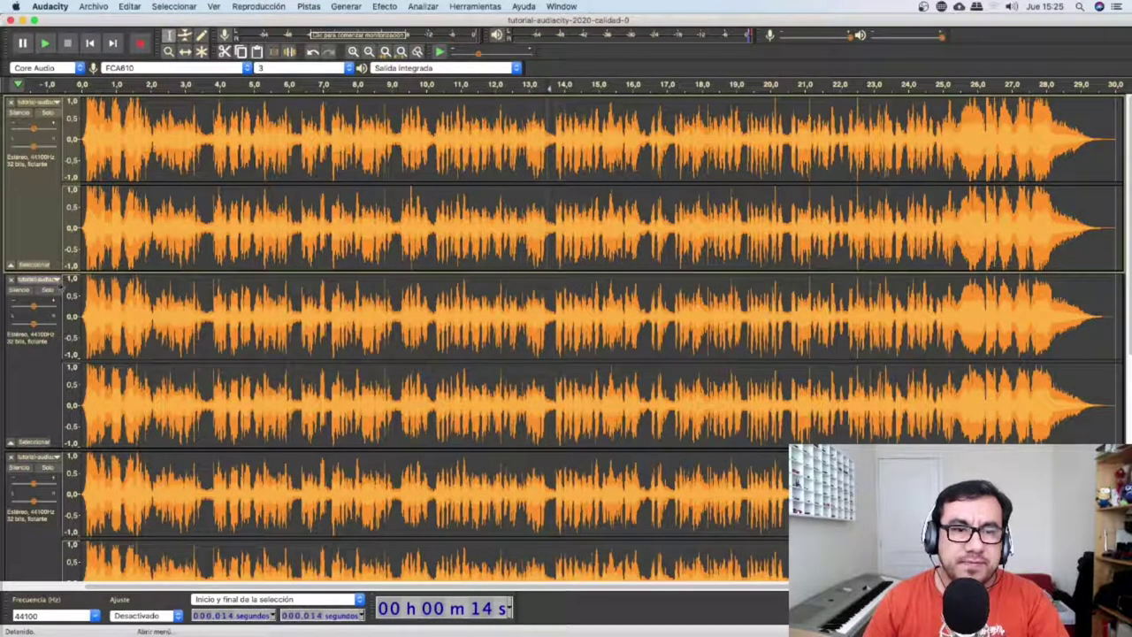
- Solo the second track, check its name without changing it, play its opening seconds, and turn its solo off
click(49, 290)
click(55, 281)
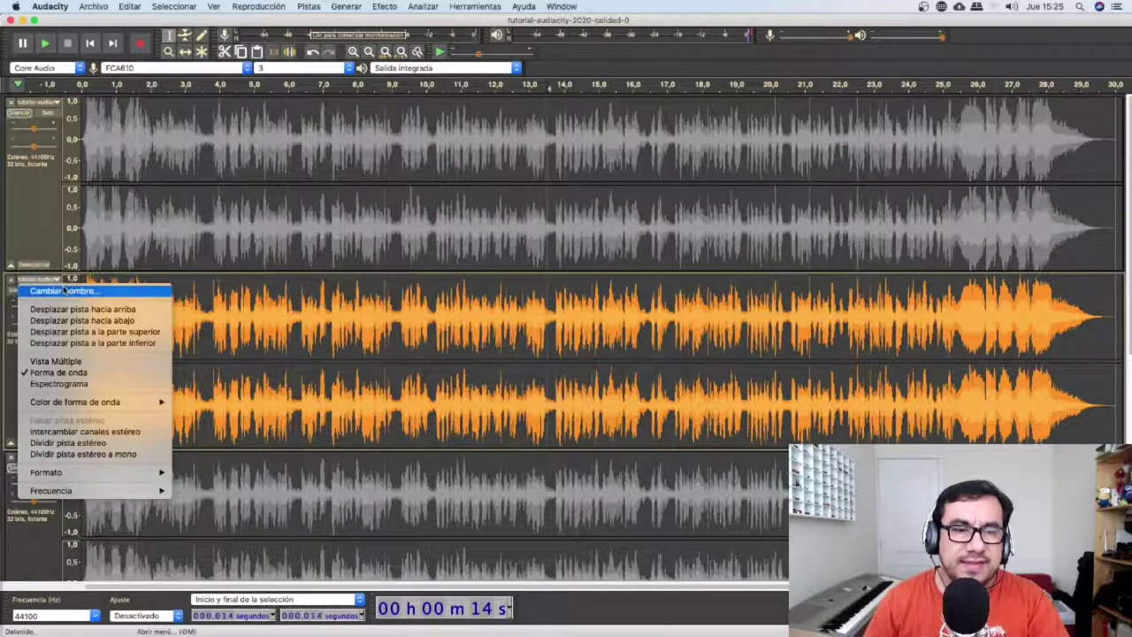
click(44, 291)
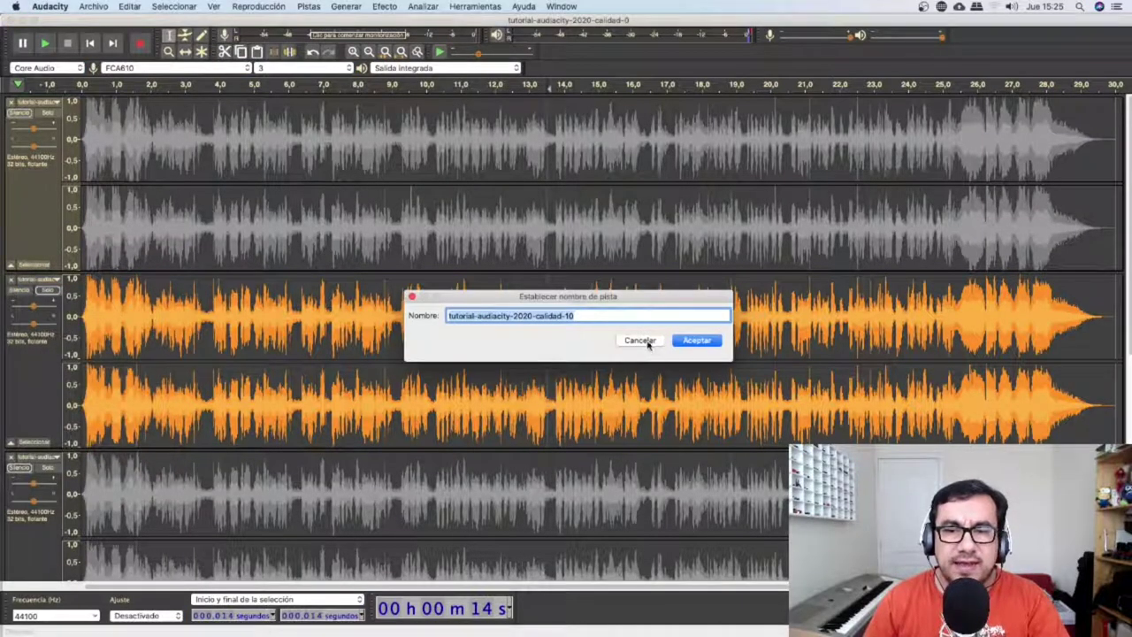
click(642, 341)
key(space)
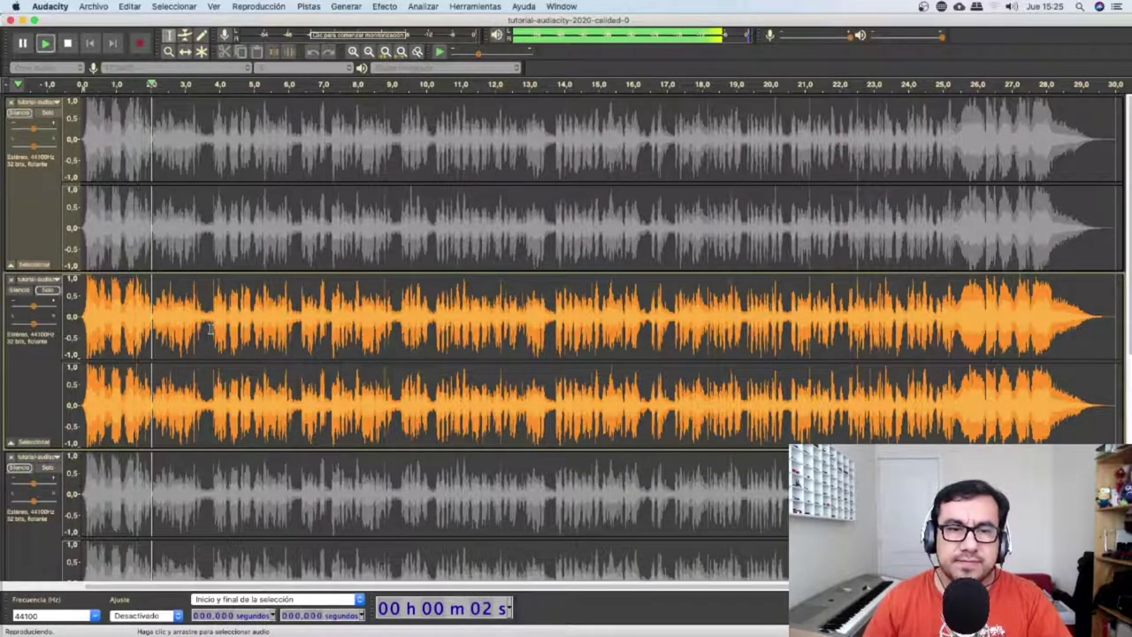
key(space)
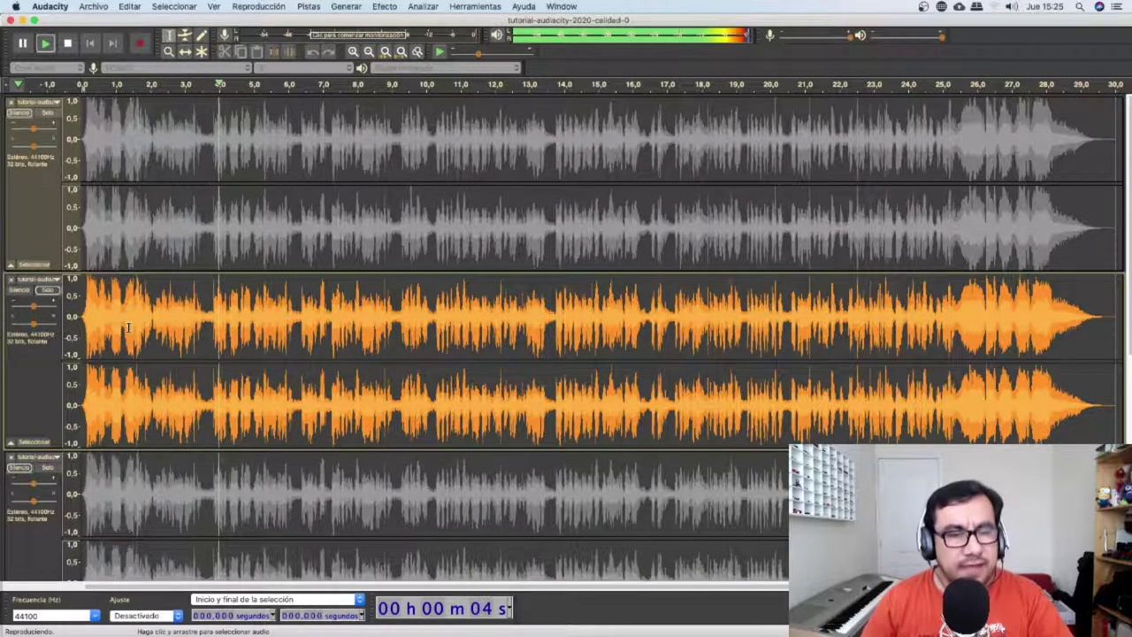
click(50, 291)
click(50, 291)
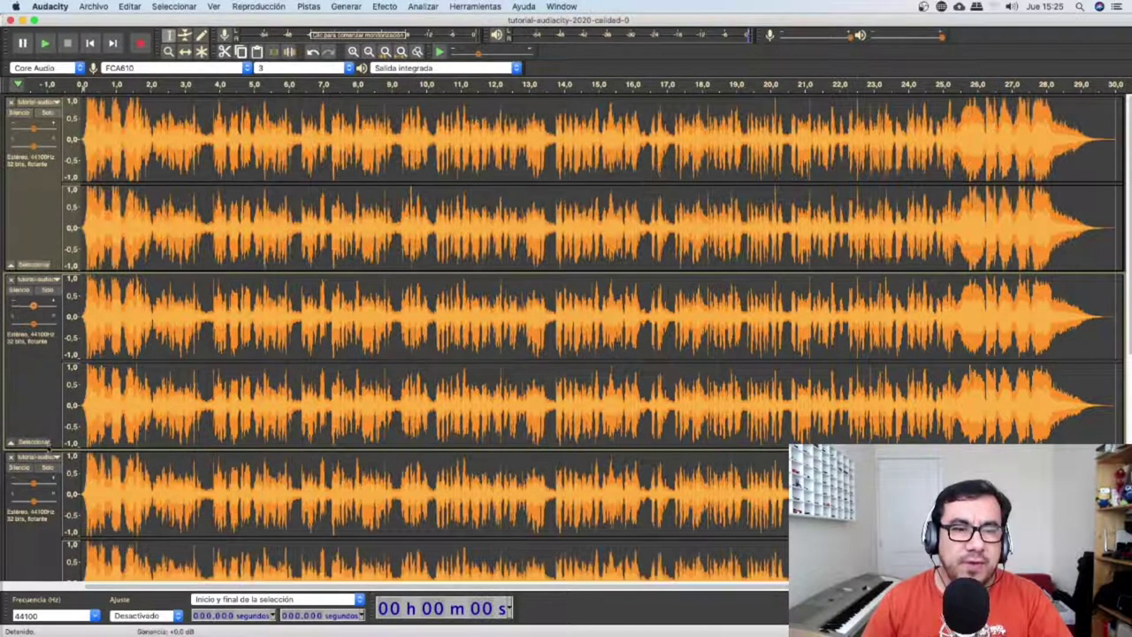
- Check the third track's name without changing it, solo that track, and start playing it from the beginning
click(53, 456)
click(91, 470)
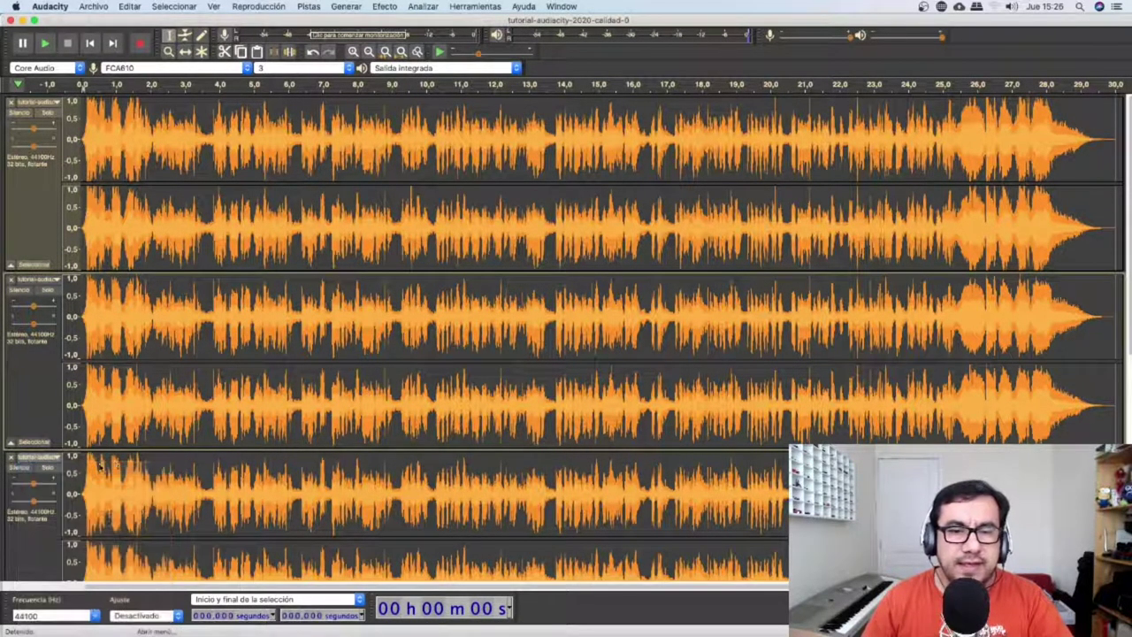
click(630, 341)
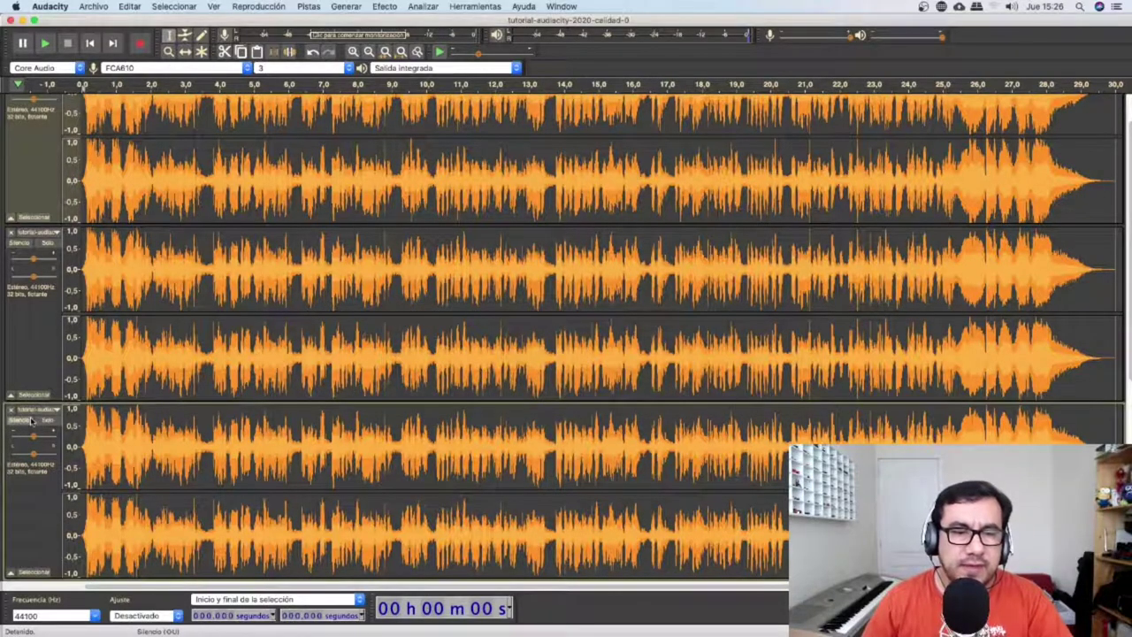
click(47, 419)
scroll(265, 469, down, 5)
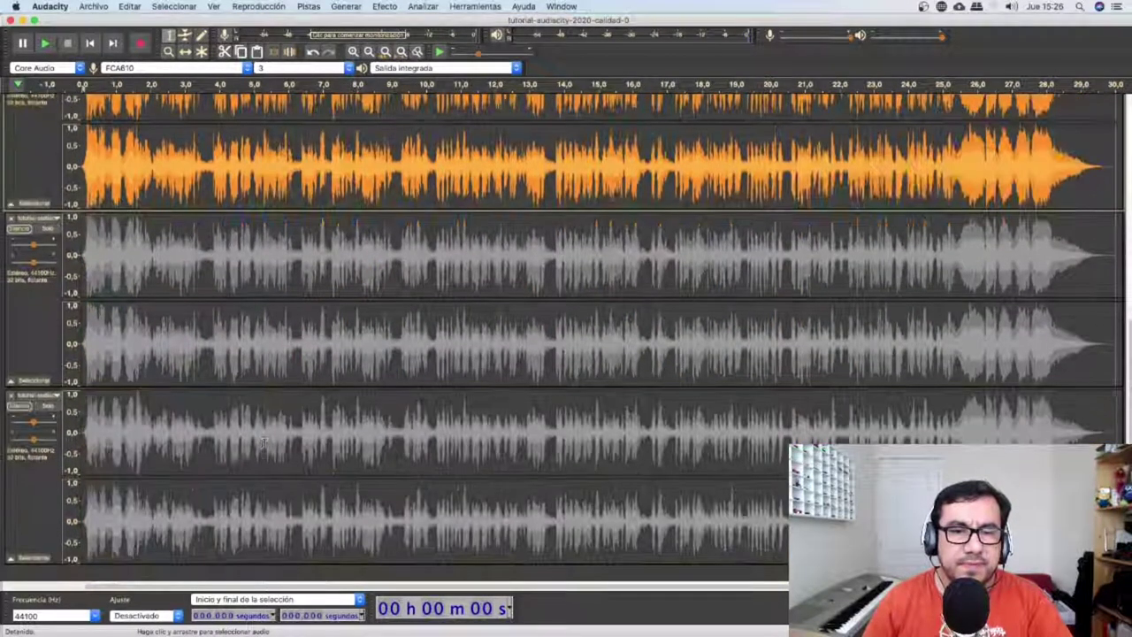
key(space)
scroll(177, 251, up, 5)
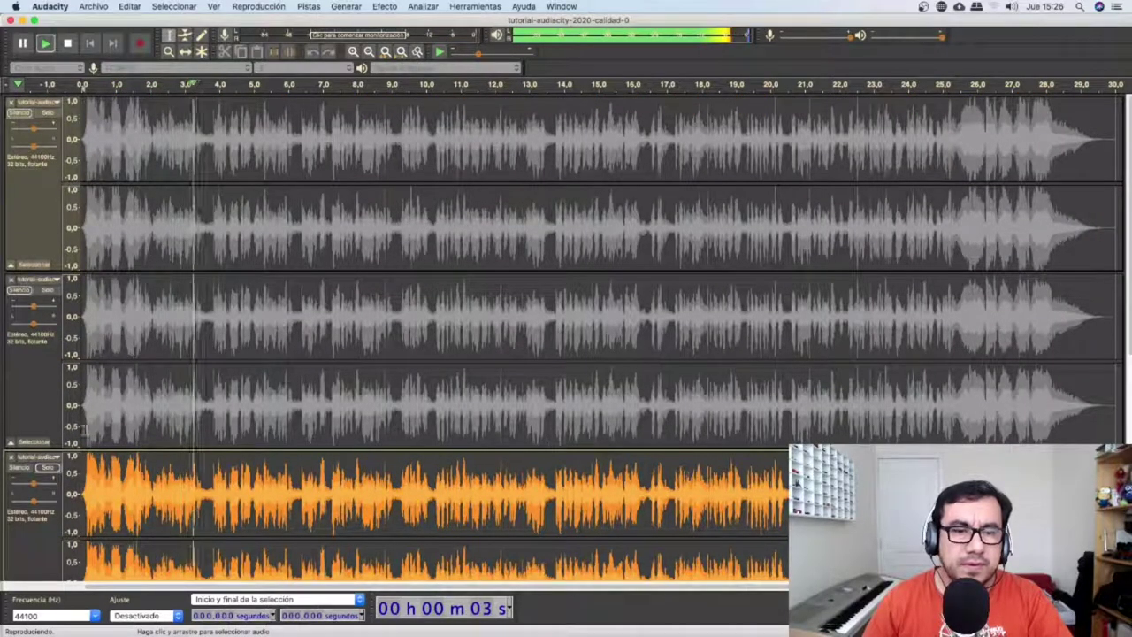
- Reduce the height of the first three tracks to thin strips and stop playback
drag(95, 437, 99, 217)
drag(111, 175, 104, 124)
key(space)
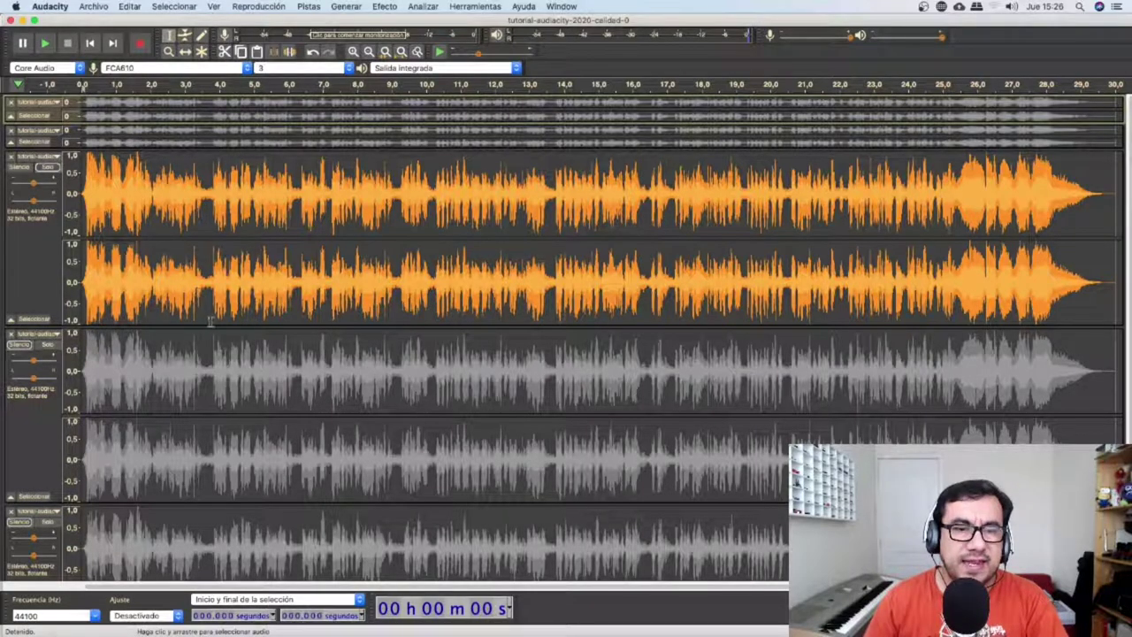
drag(210, 255, 62, 185)
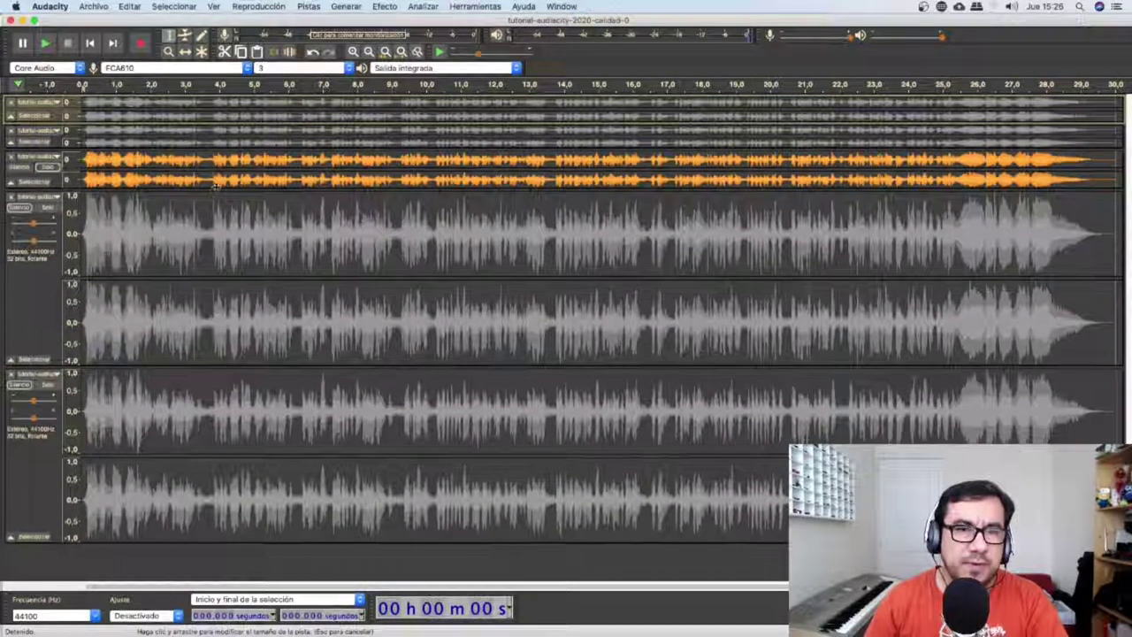
- Switch the solo from the third to the fourth track, check its name without changing it, and play its opening seconds
key(ctrl+a)
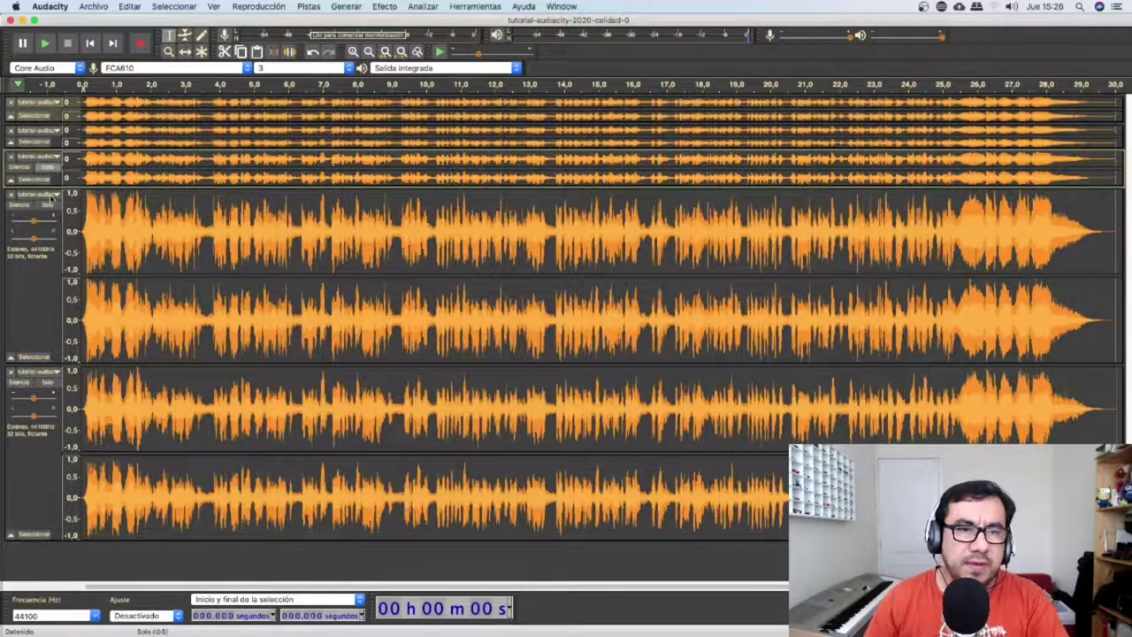
click(103, 234)
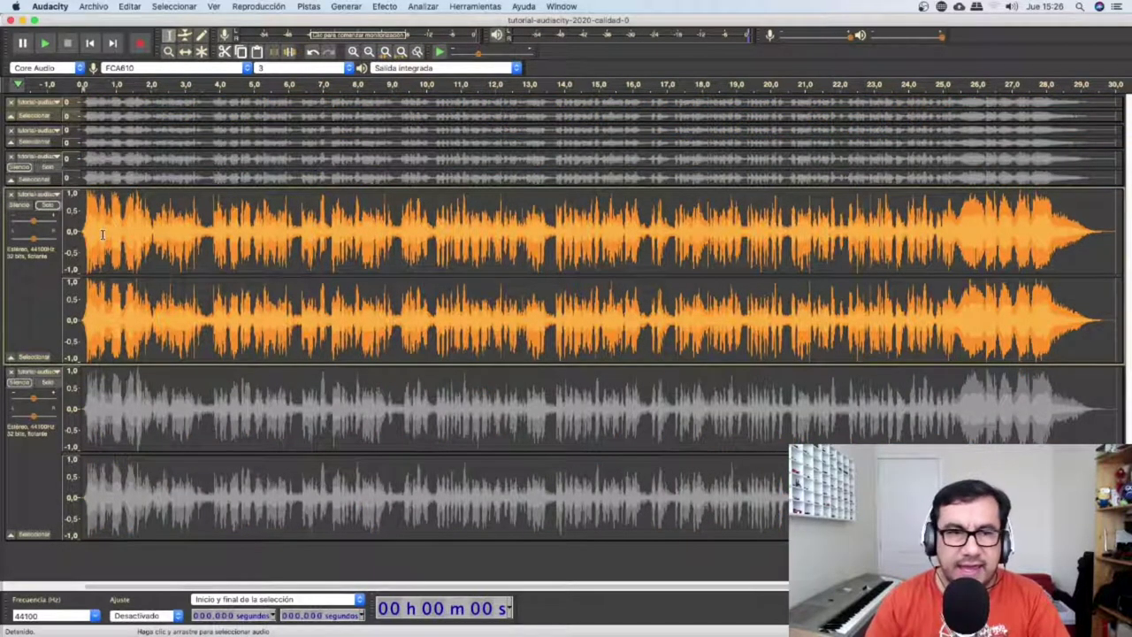
click(57, 194)
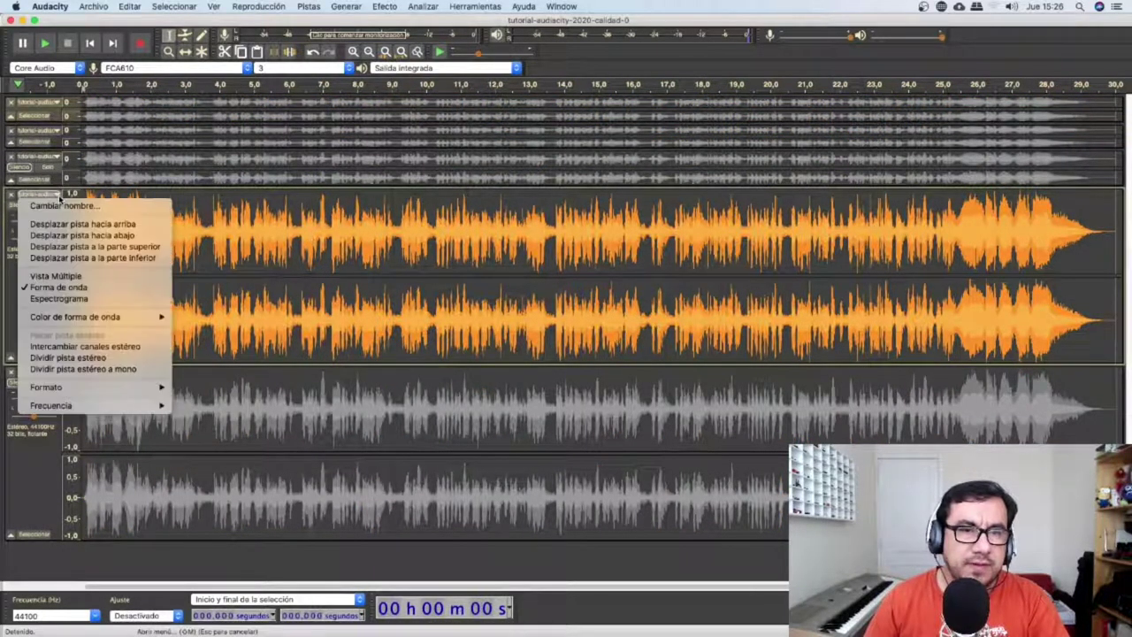
click(62, 205)
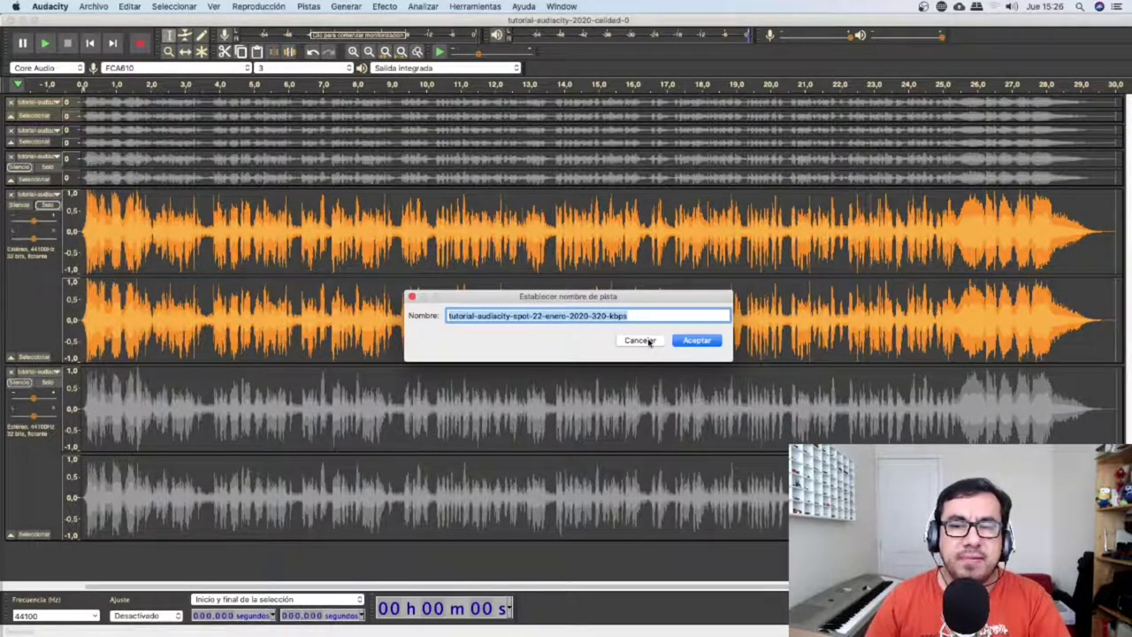
click(650, 342)
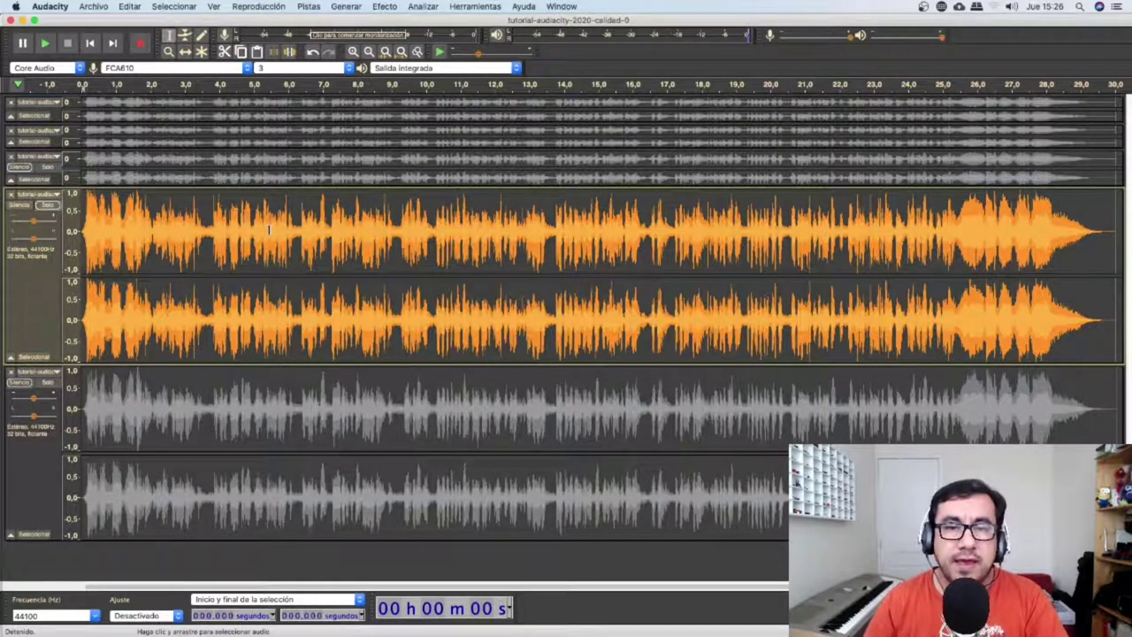
key(space)
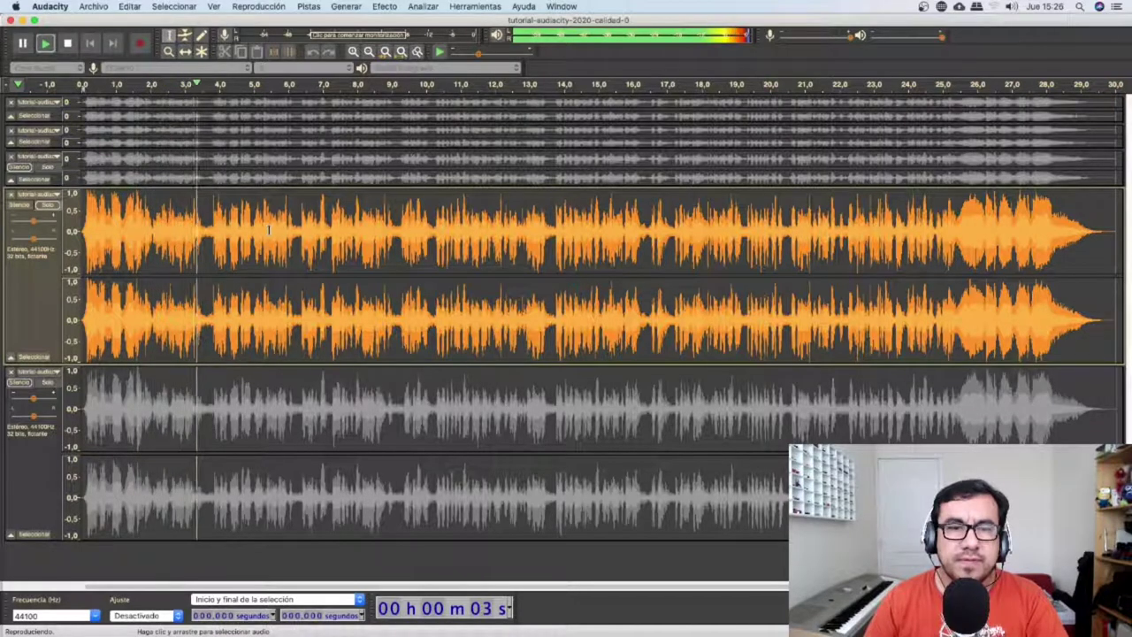
key(space)
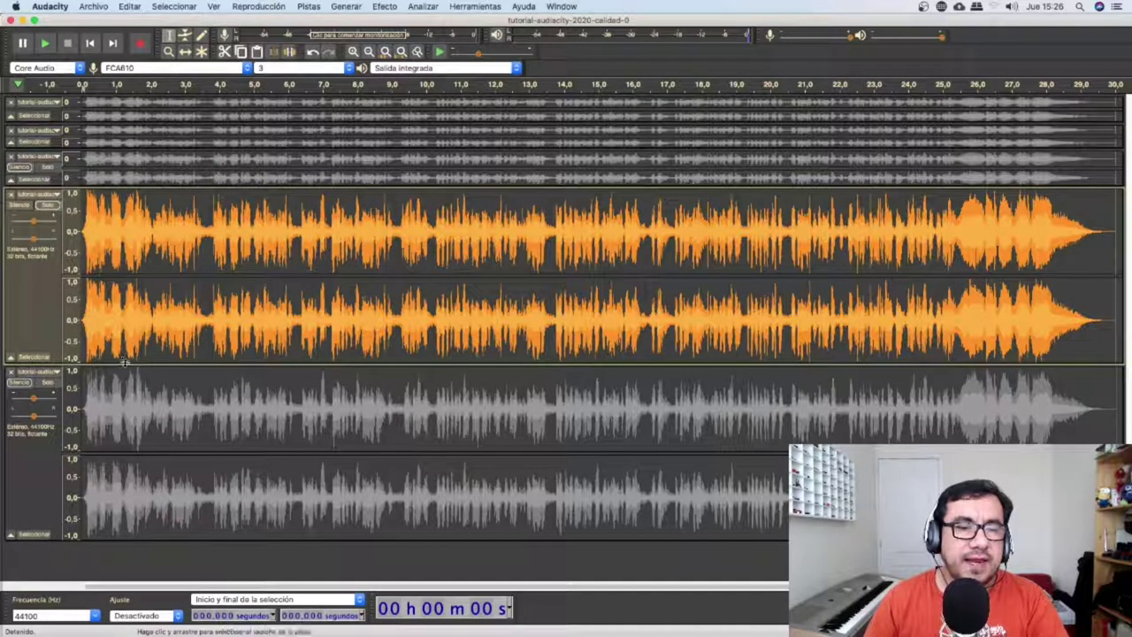
- Reduce the fourth track's height to a thin strip and check its track options without changing anything
drag(111, 287, 88, 218)
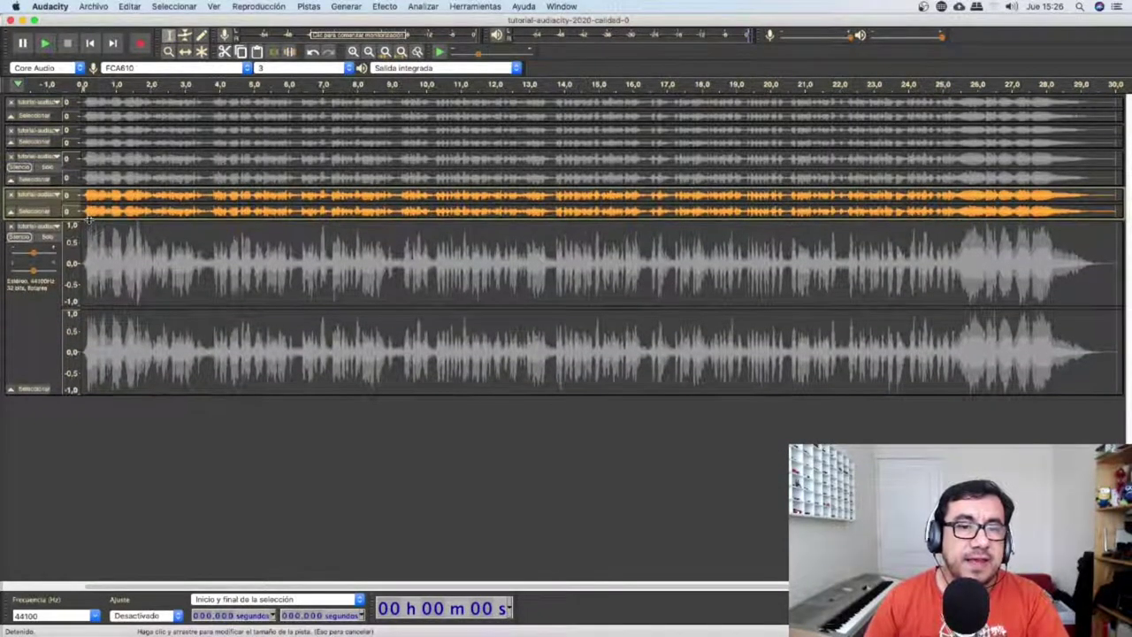
click(58, 196)
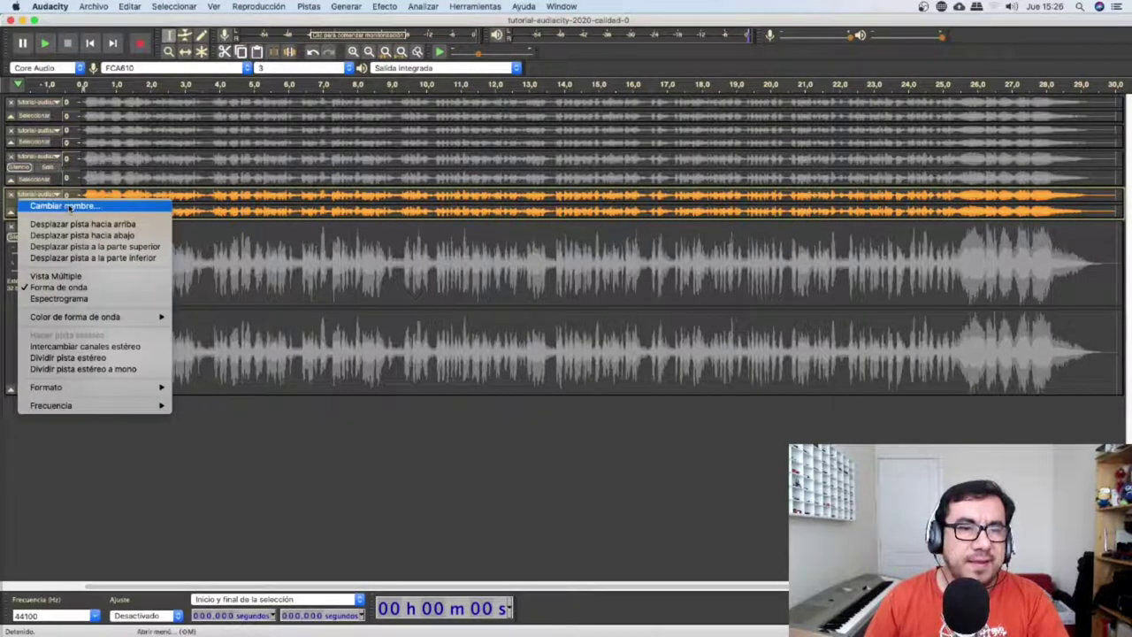
key(Escape)
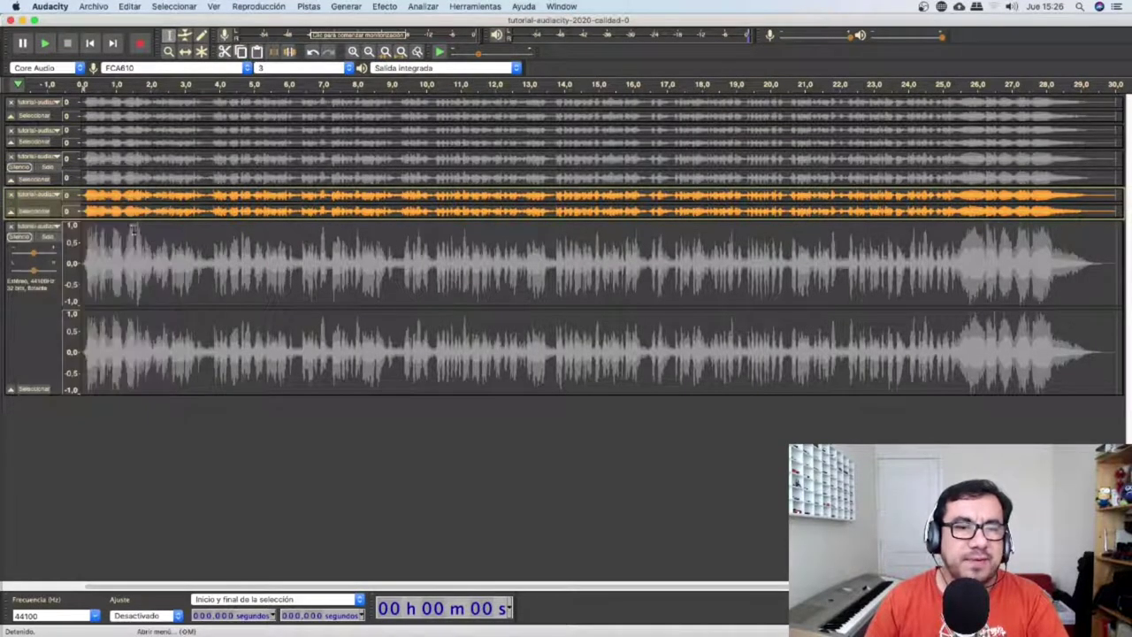
- Solo the fifth track, play it from the beginning, and stop partway through
click(55, 241)
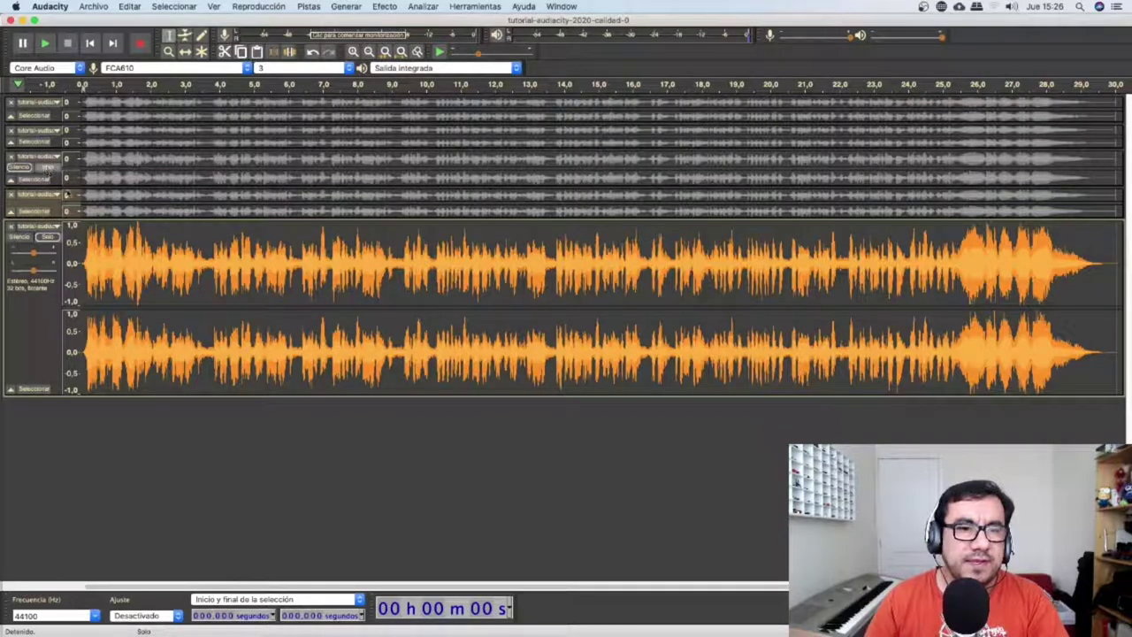
key(Home)
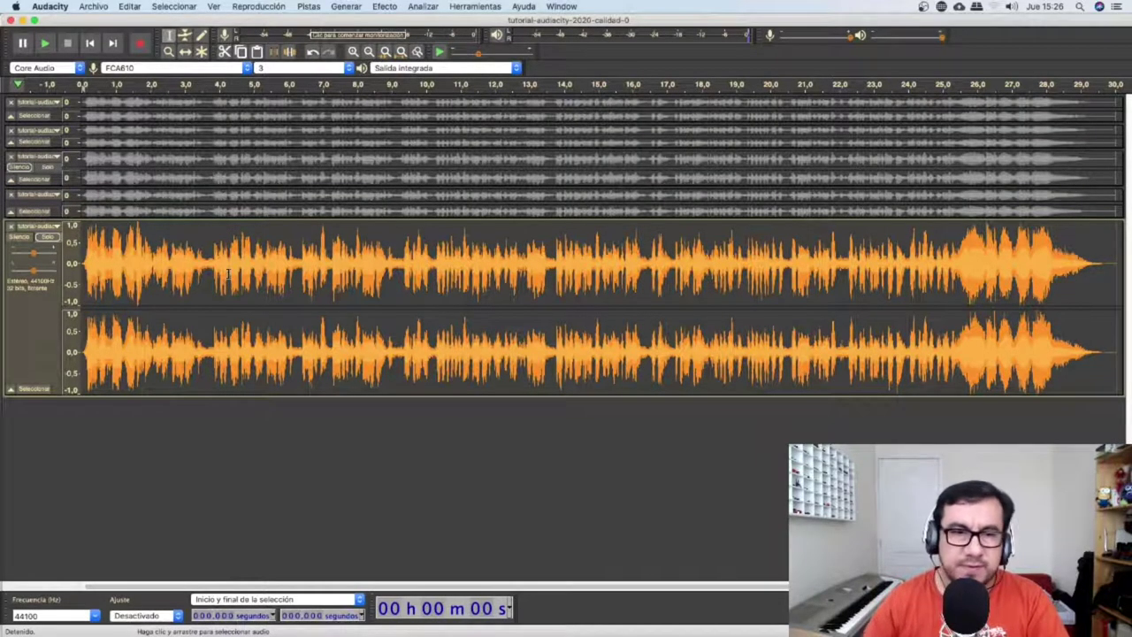
key(space)
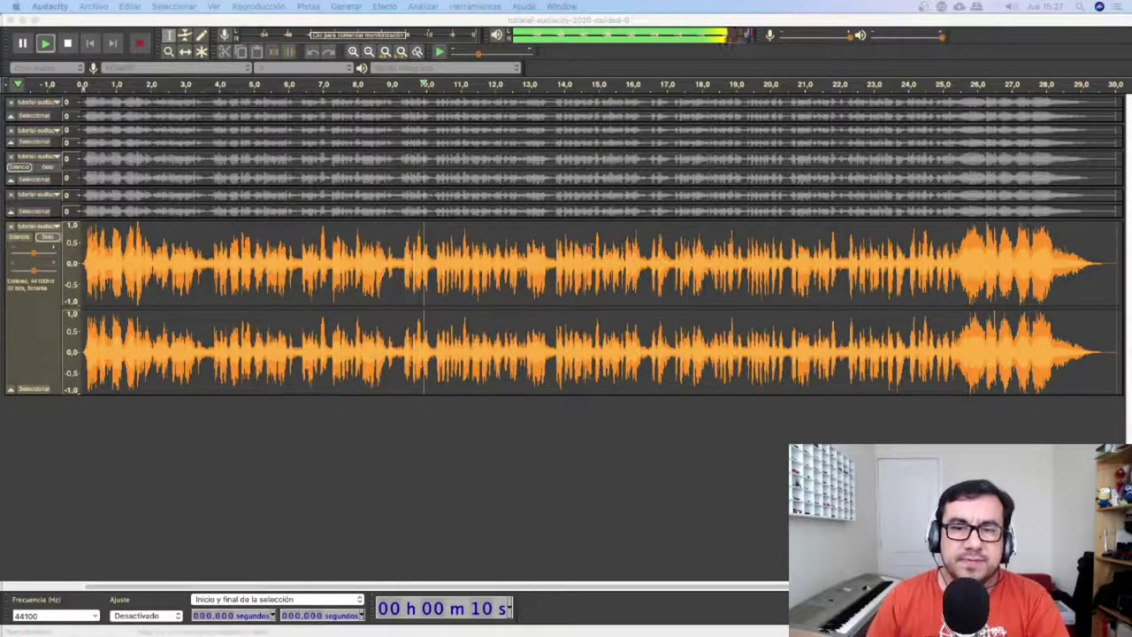
click(445, 286)
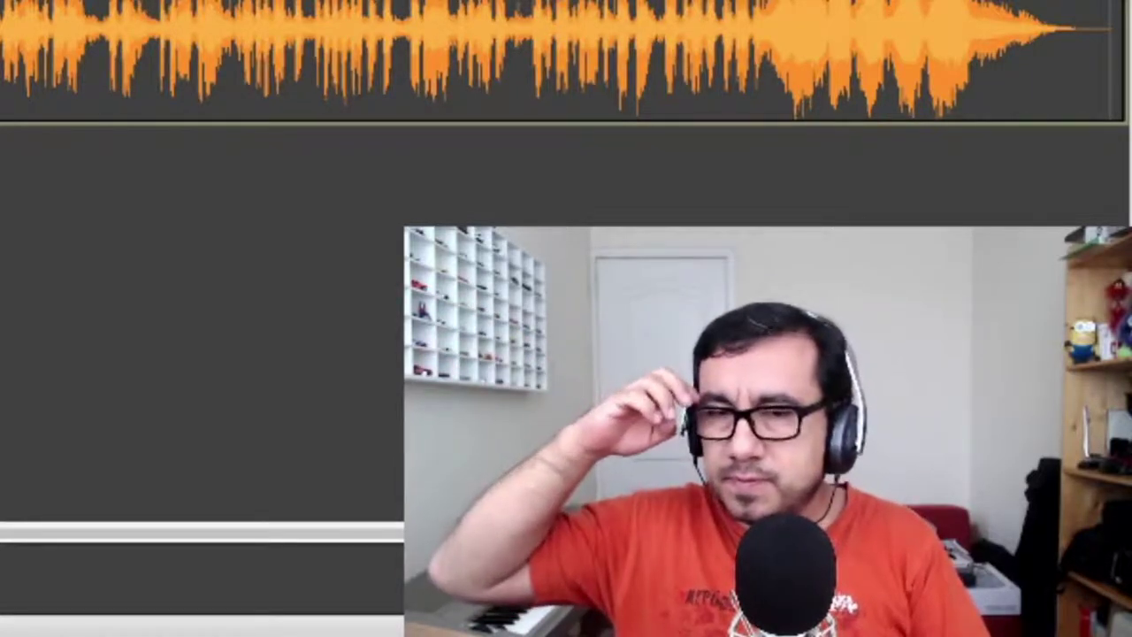
click(175, 60)
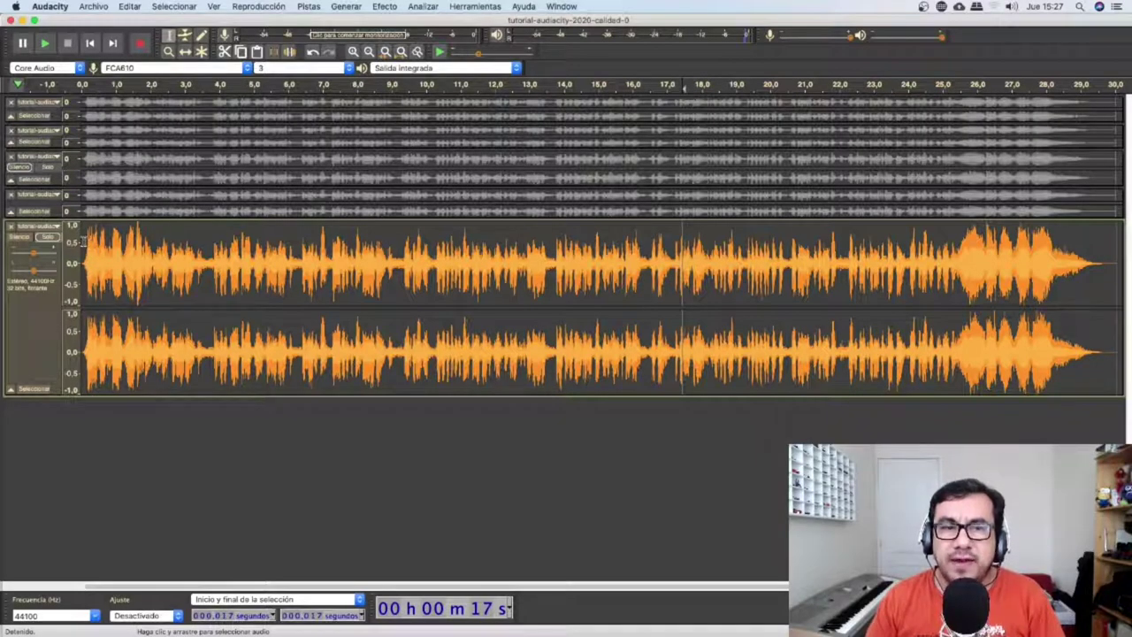
- Select the whole fifth track, open the Graphic Equalizer effect for it, and flatten the curve
double_click(215, 281)
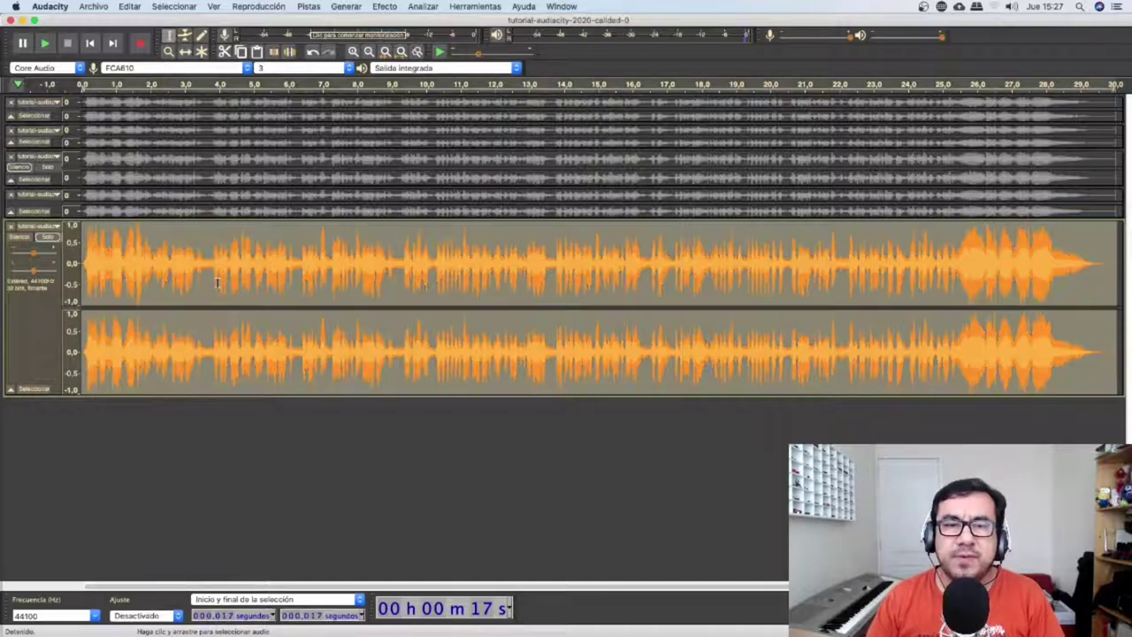
click(386, 7)
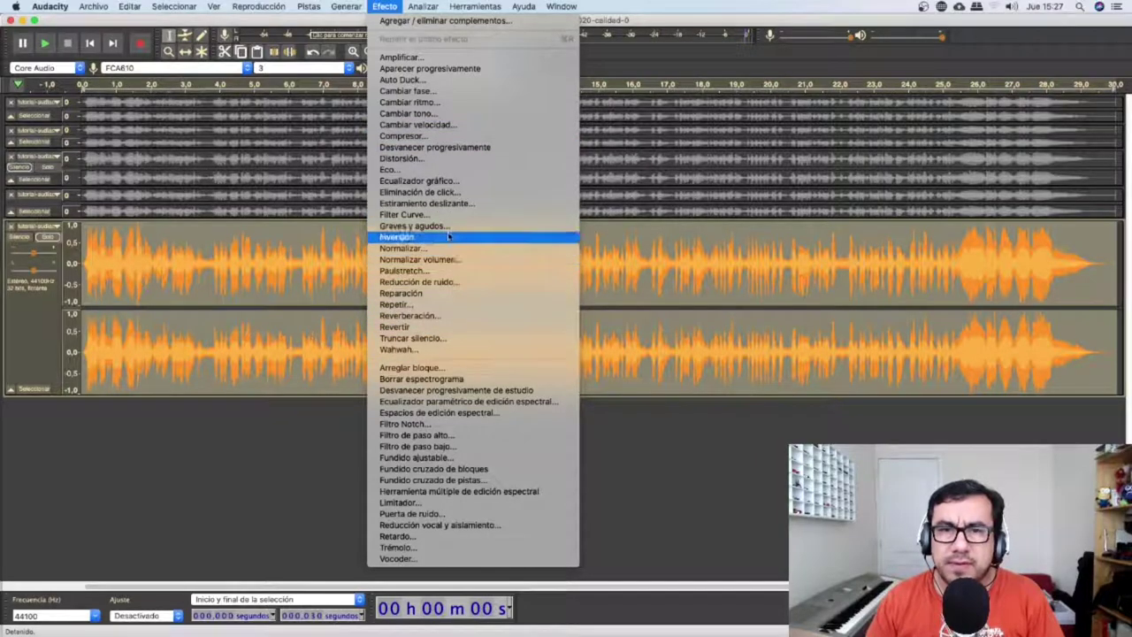
click(449, 181)
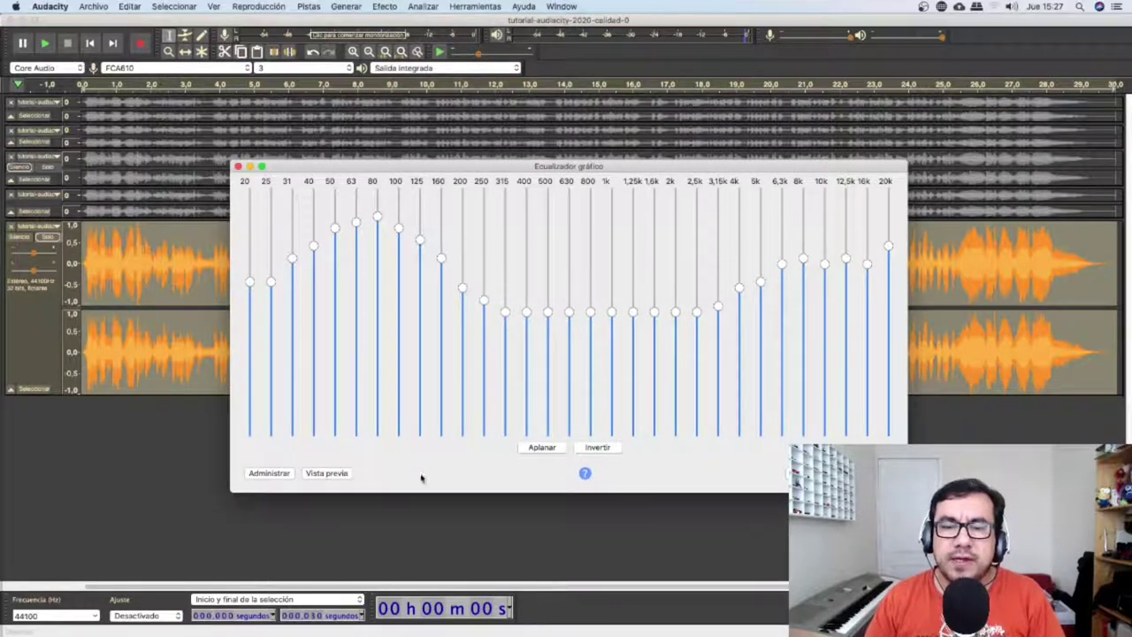
click(542, 448)
- Raise the equalizer bands from 5k to 20k into a steadily rising treble curve, with 20k at its maximum
drag(889, 305, 885, 154)
drag(864, 292, 866, 218)
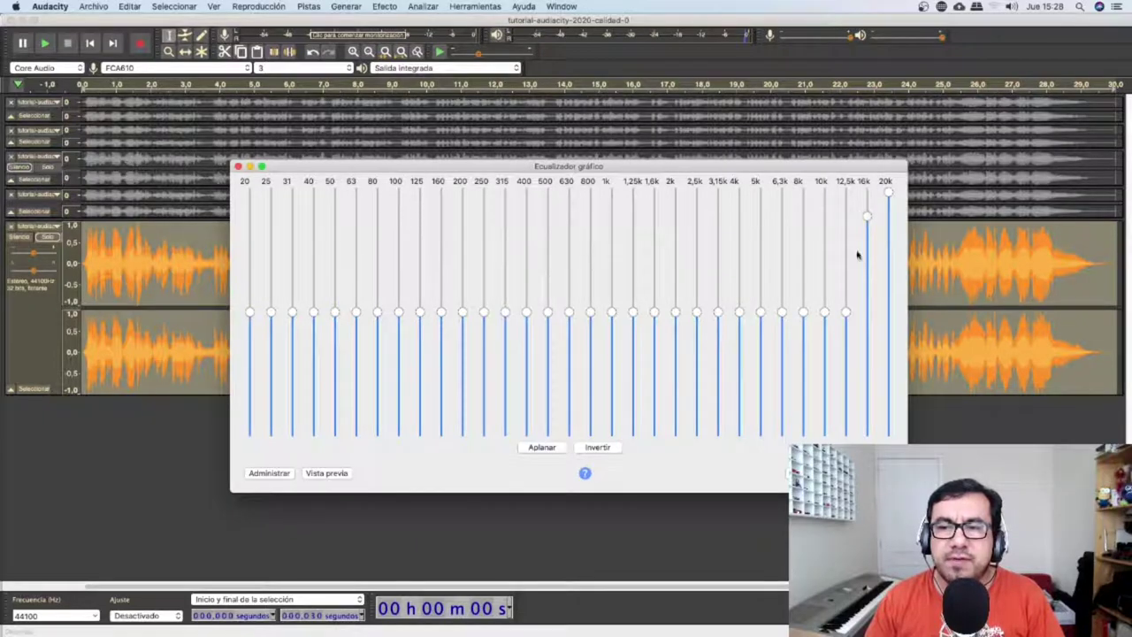
drag(846, 317, 843, 258)
drag(824, 311, 818, 261)
drag(803, 315, 802, 274)
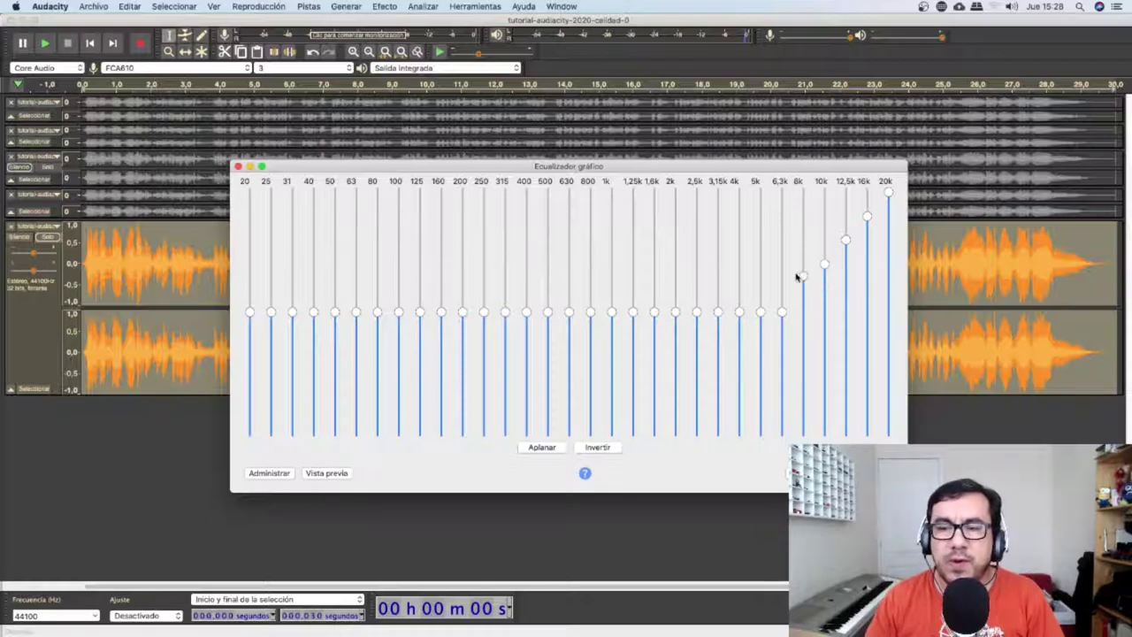
drag(781, 311, 782, 276)
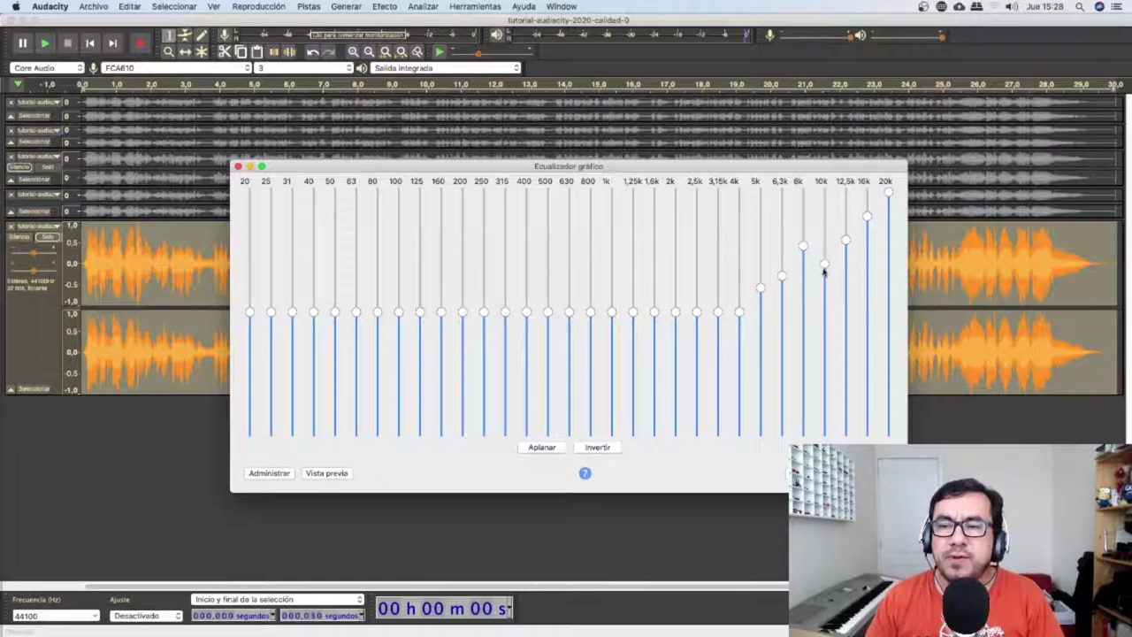
- Boost the 3.15k to 12.5k bands further, set 16k to its maximum, then preview and apply the equalization
drag(844, 241, 845, 216)
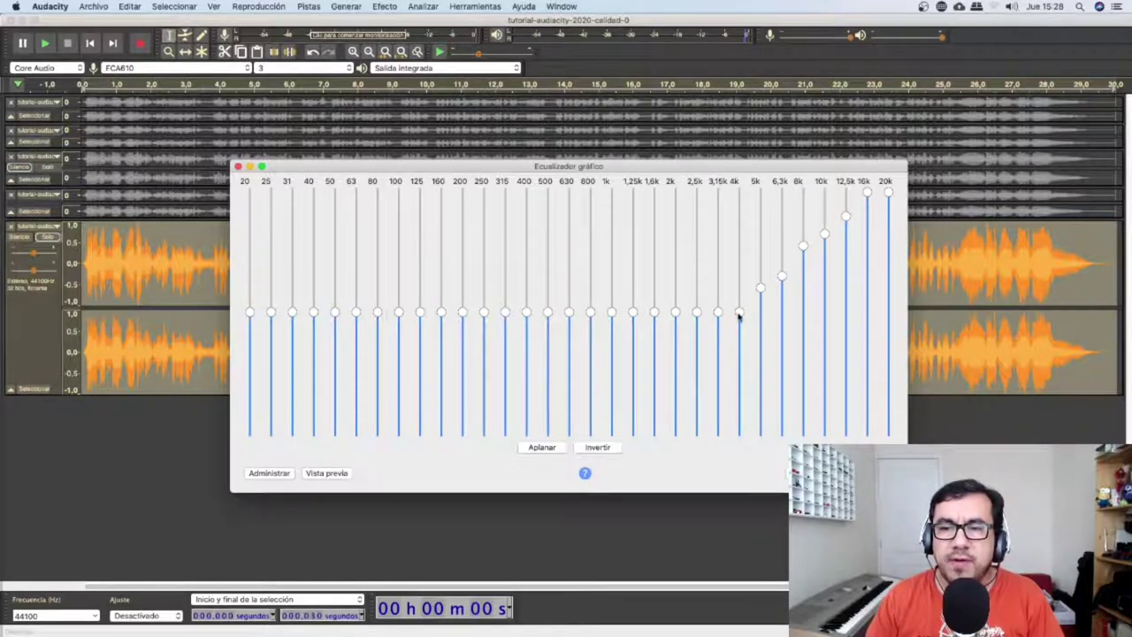
drag(780, 276, 780, 265)
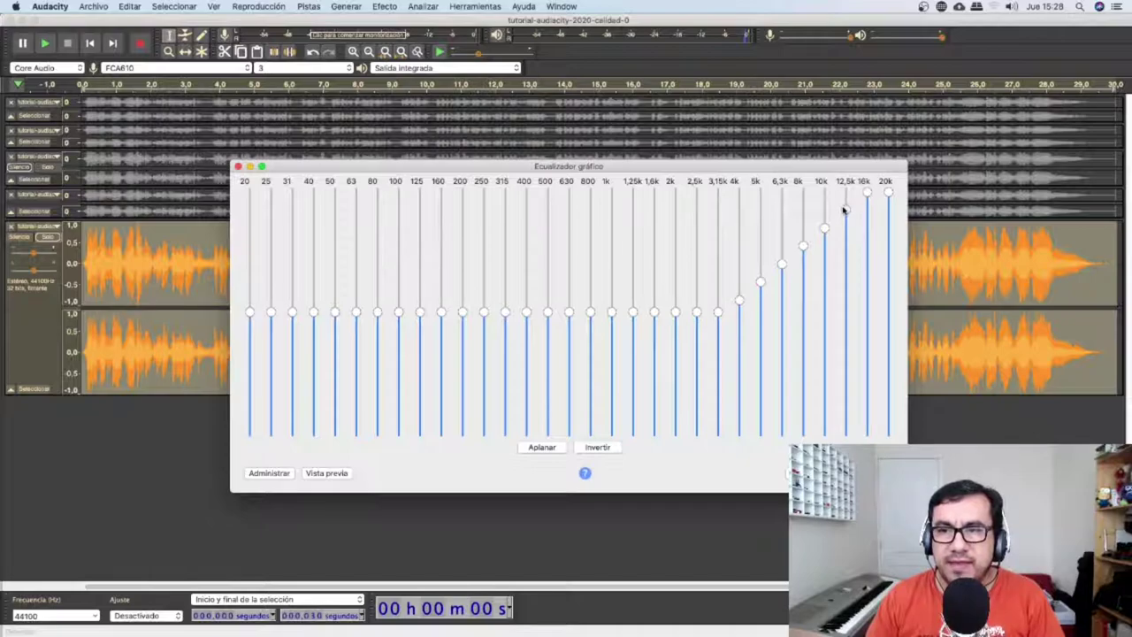
drag(718, 316, 717, 305)
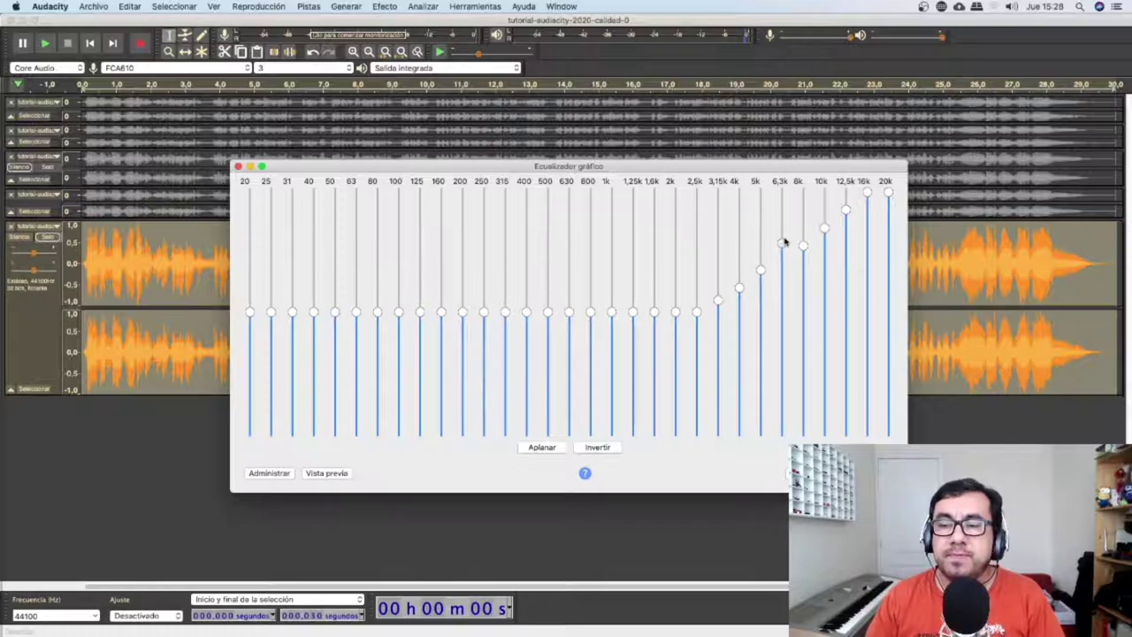
drag(802, 248, 822, 218)
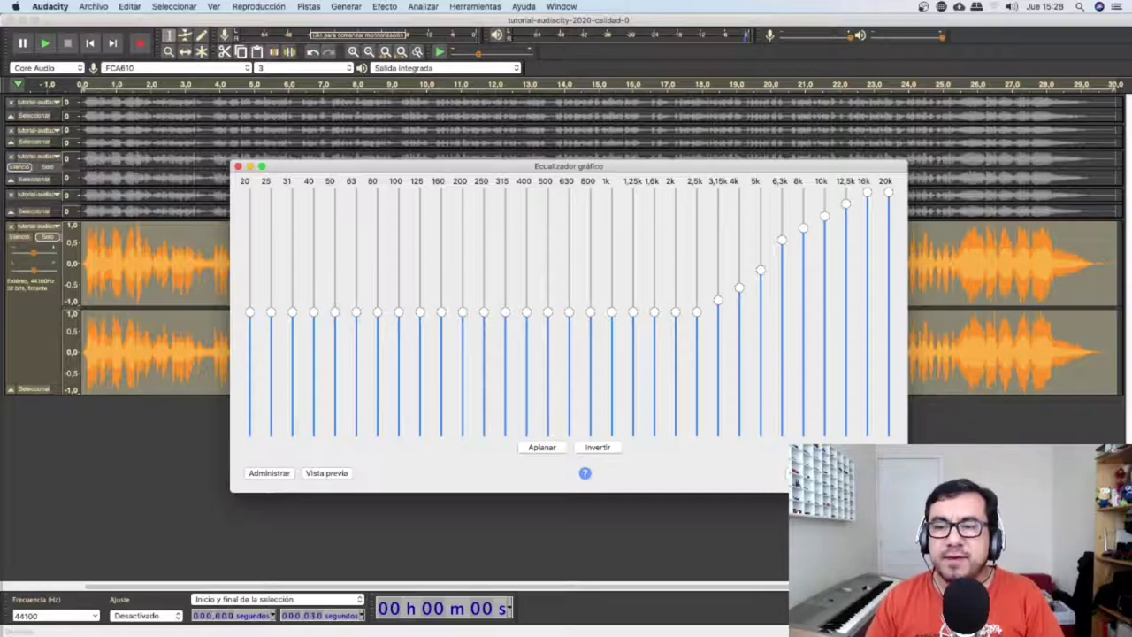
click(325, 474)
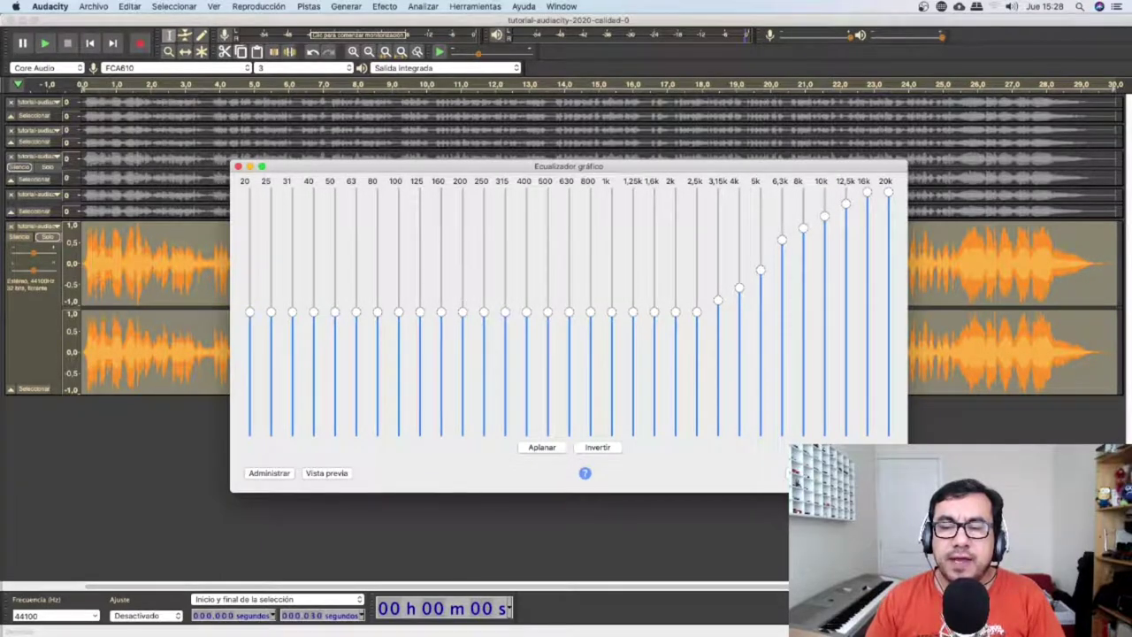
key(Return)
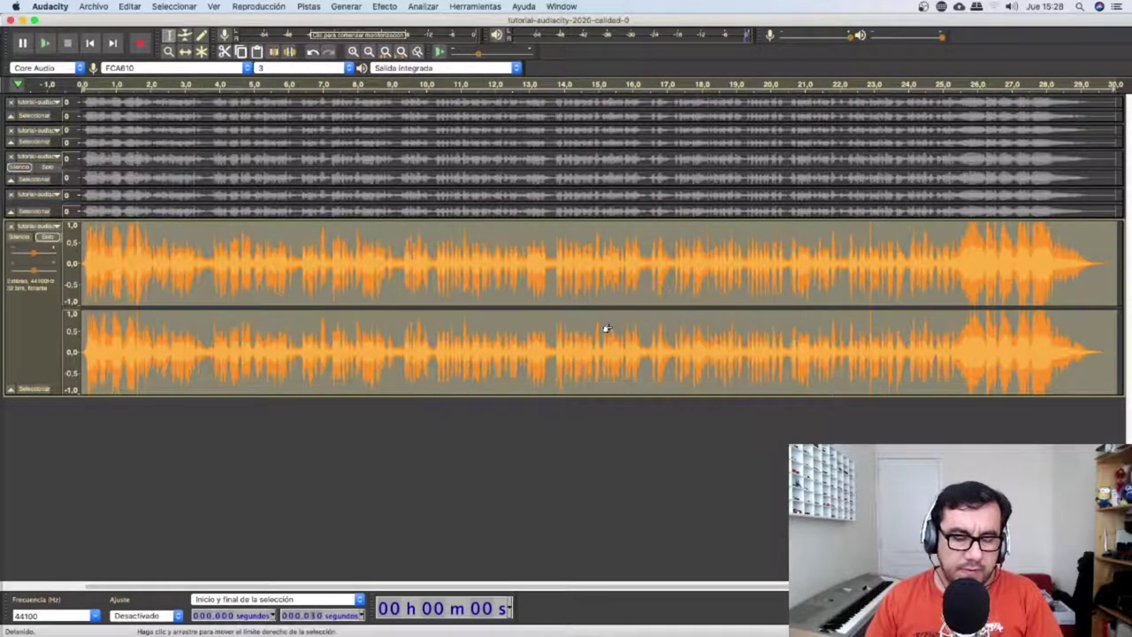
- Restore the fifth track's original audio, paste the copied equalized audio as a new track below it, and mute the new track
click(79, 443)
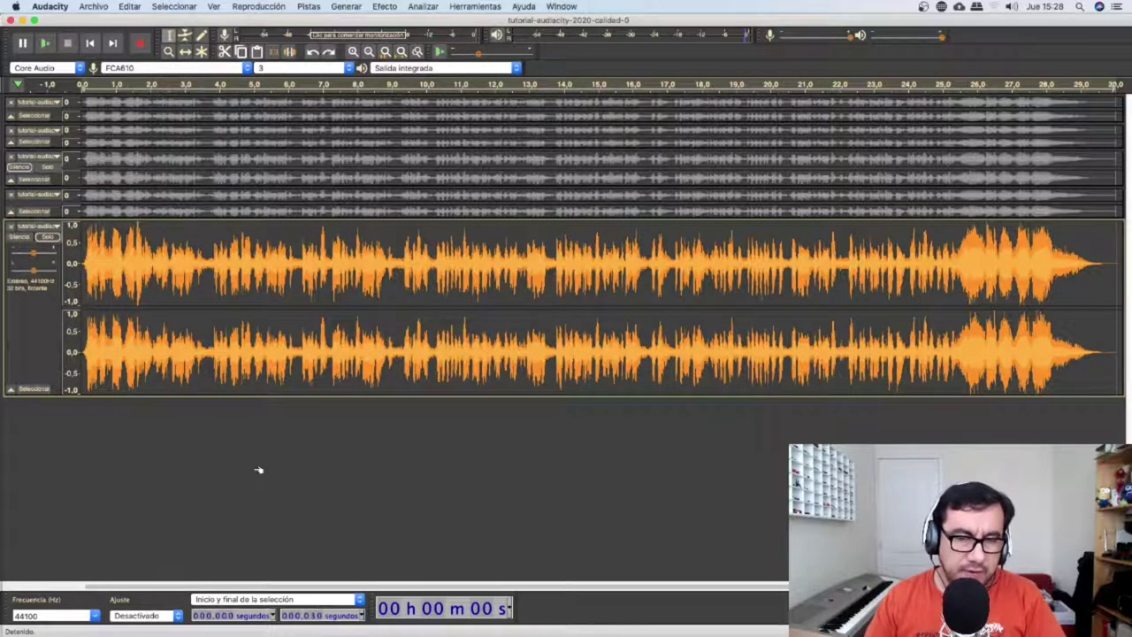
key(super+v)
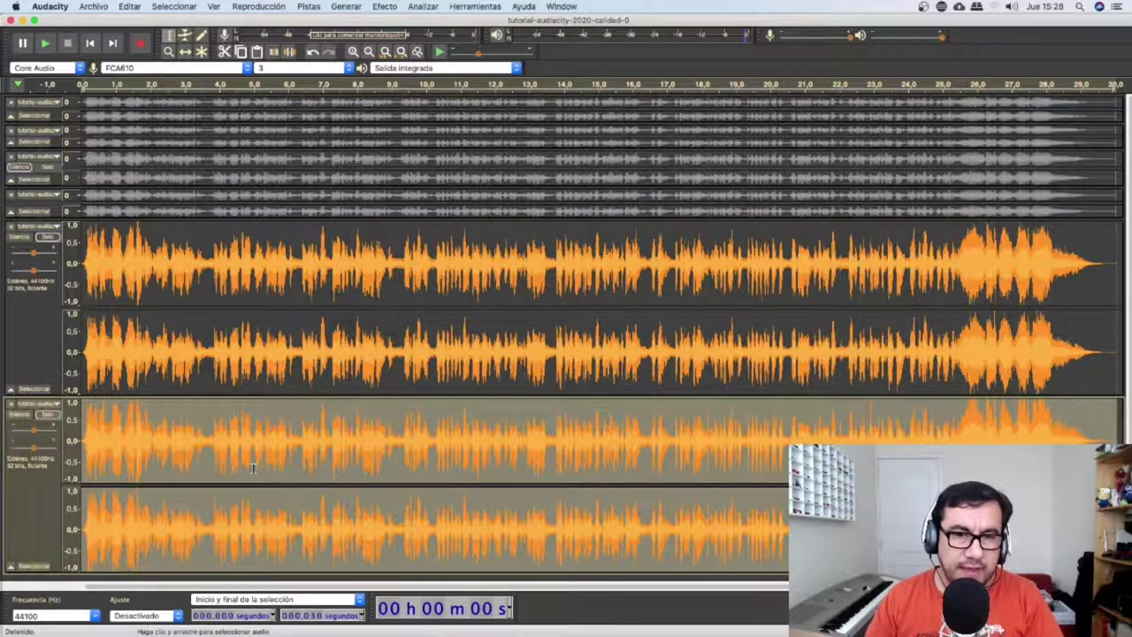
click(21, 414)
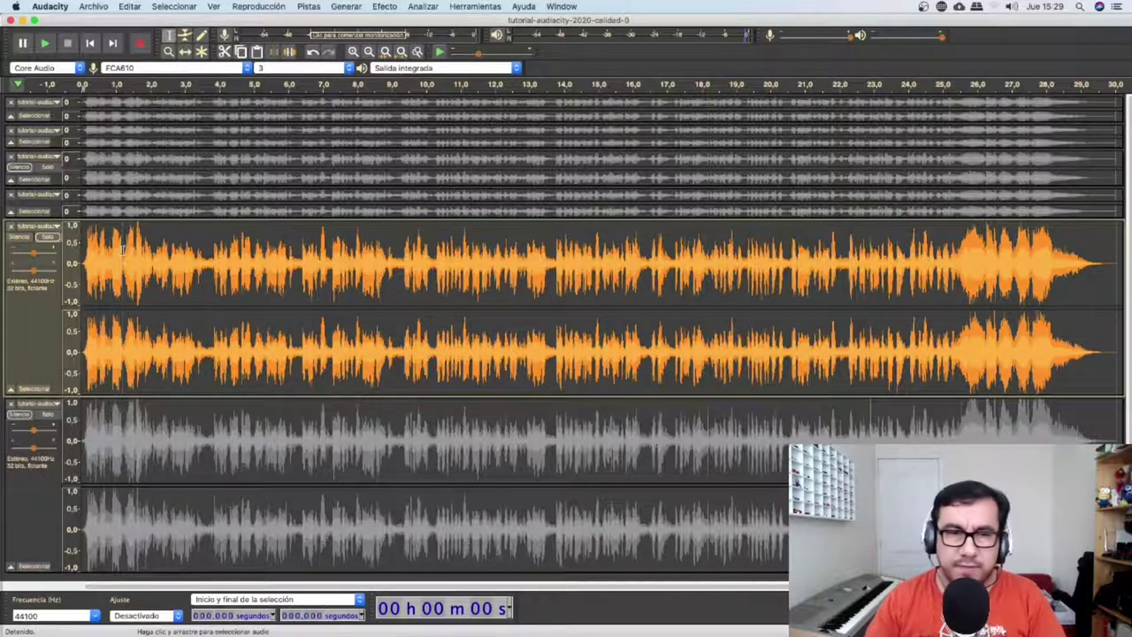
- Play the opening seconds of the original fifth track and turn its solo off
key(space)
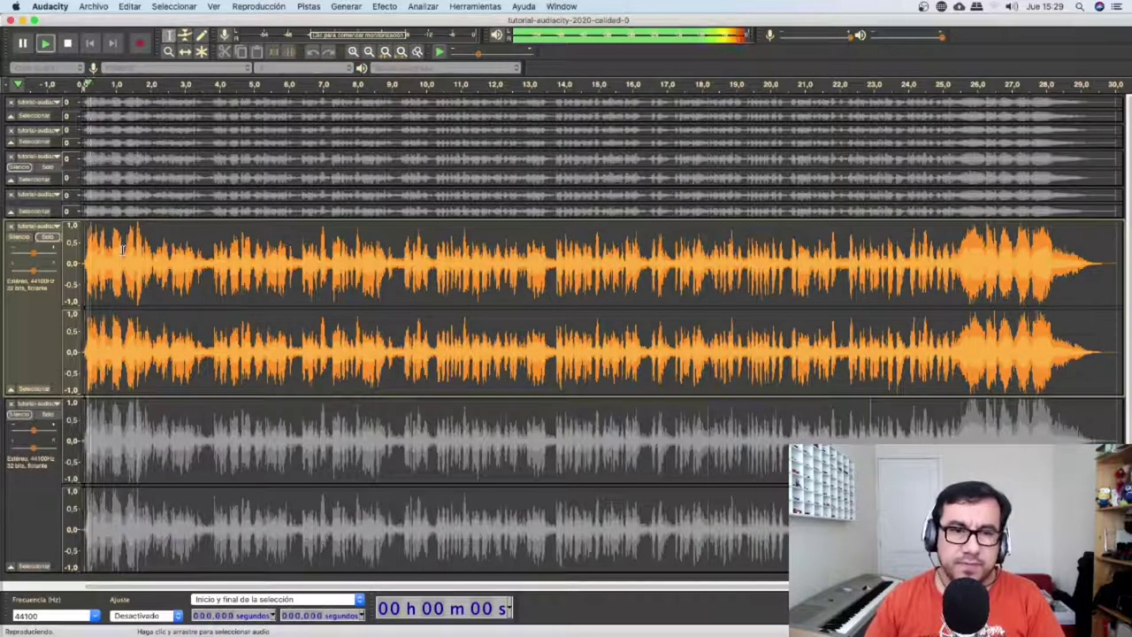
key(space)
click(44, 237)
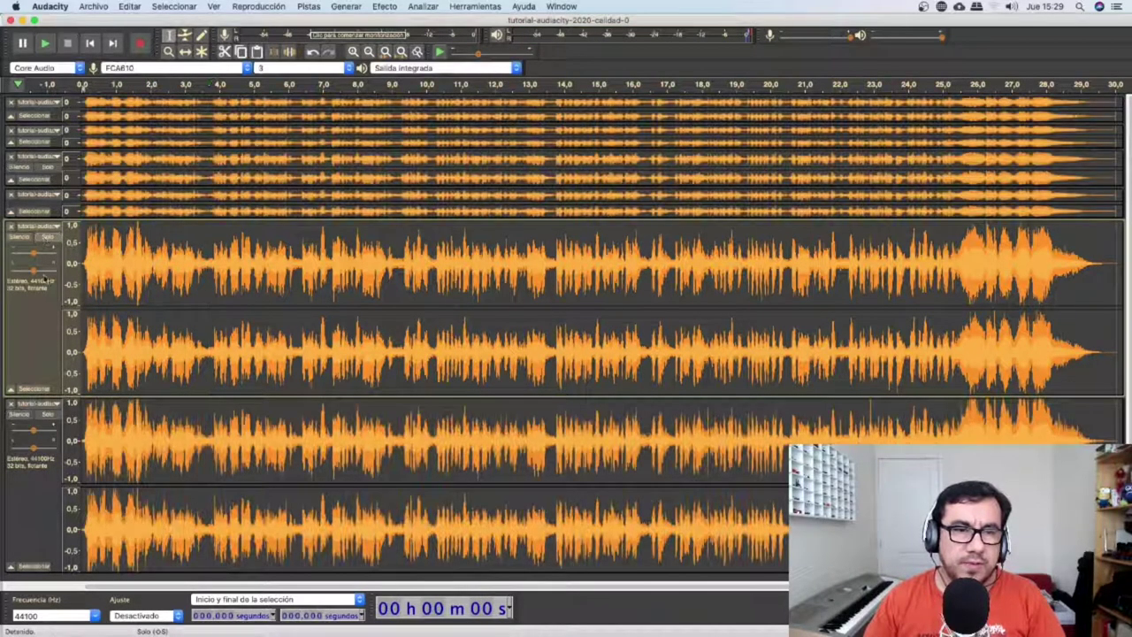
- Solo the equalized sixth track and play its opening seconds from the beginning
click(46, 413)
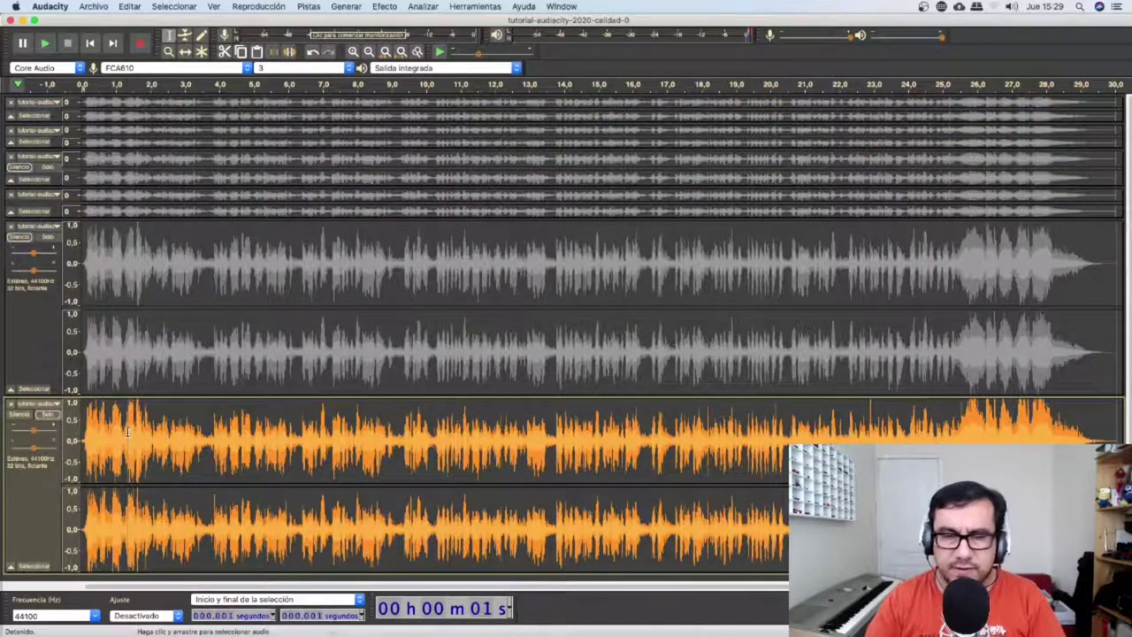
key(space)
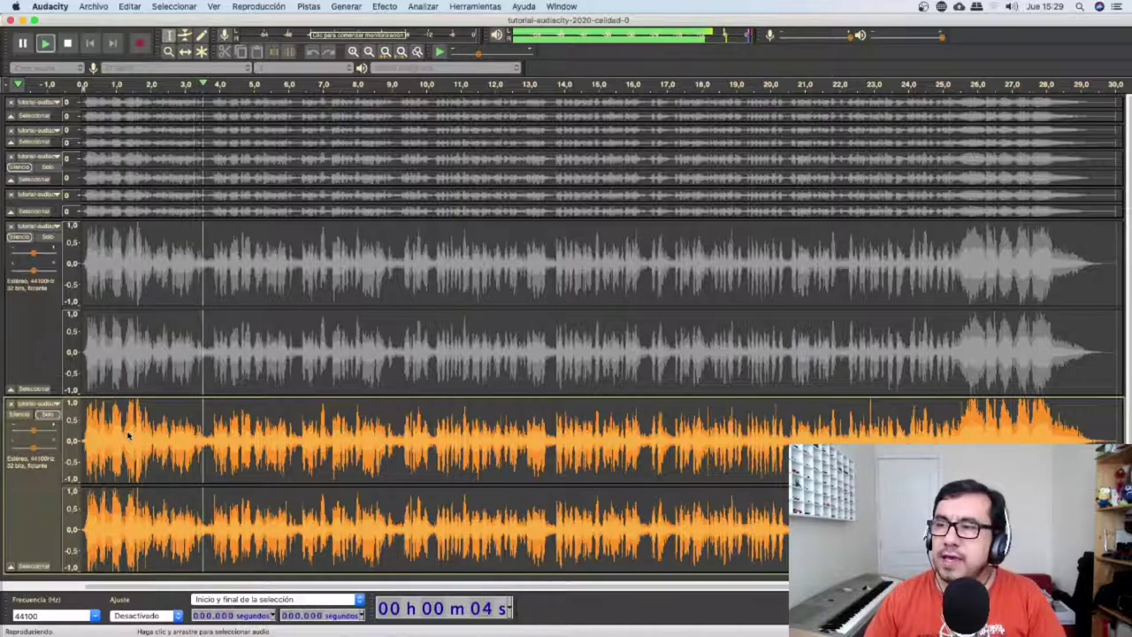
key(space)
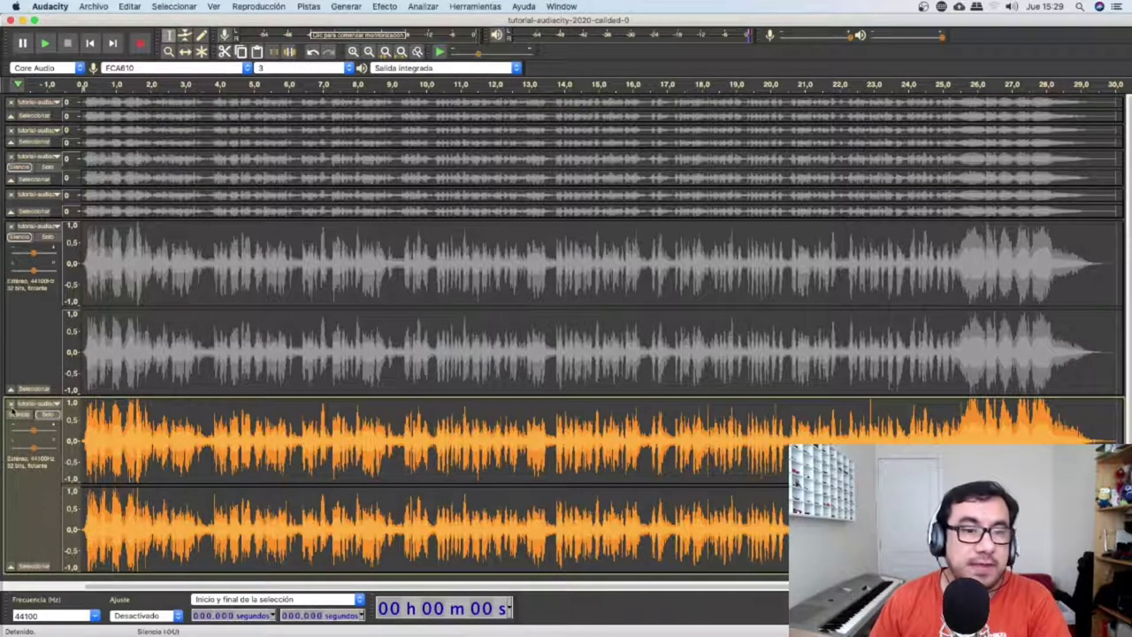
- Switch to Finder and show the tutorial-audacity folder as a detailed list with file sizes
key(super+Tab)
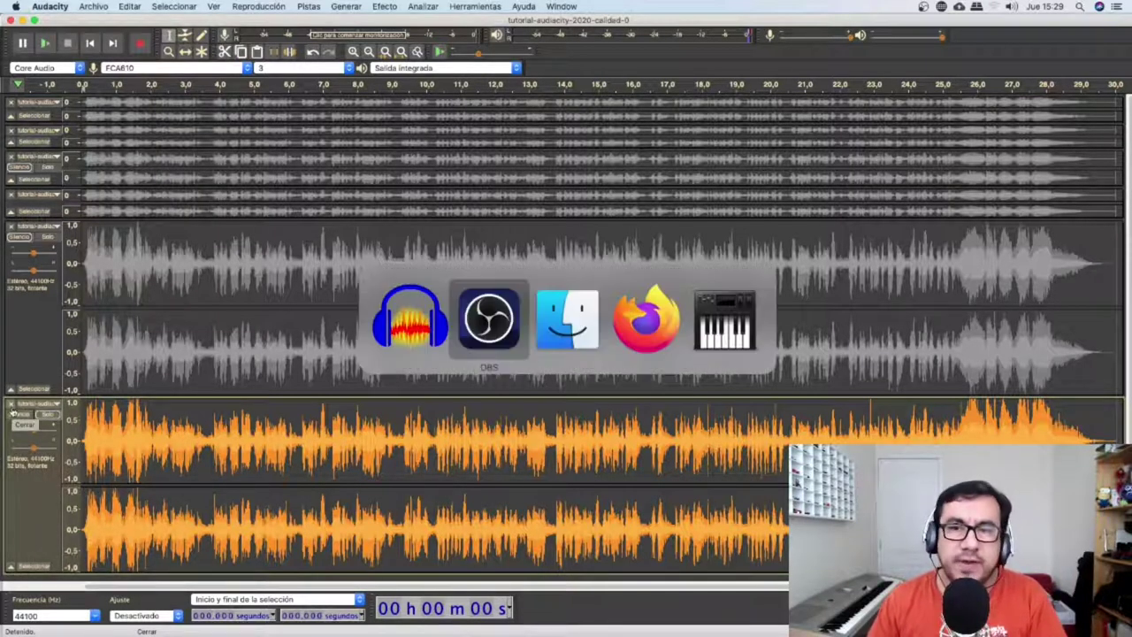
key(super+Tab)
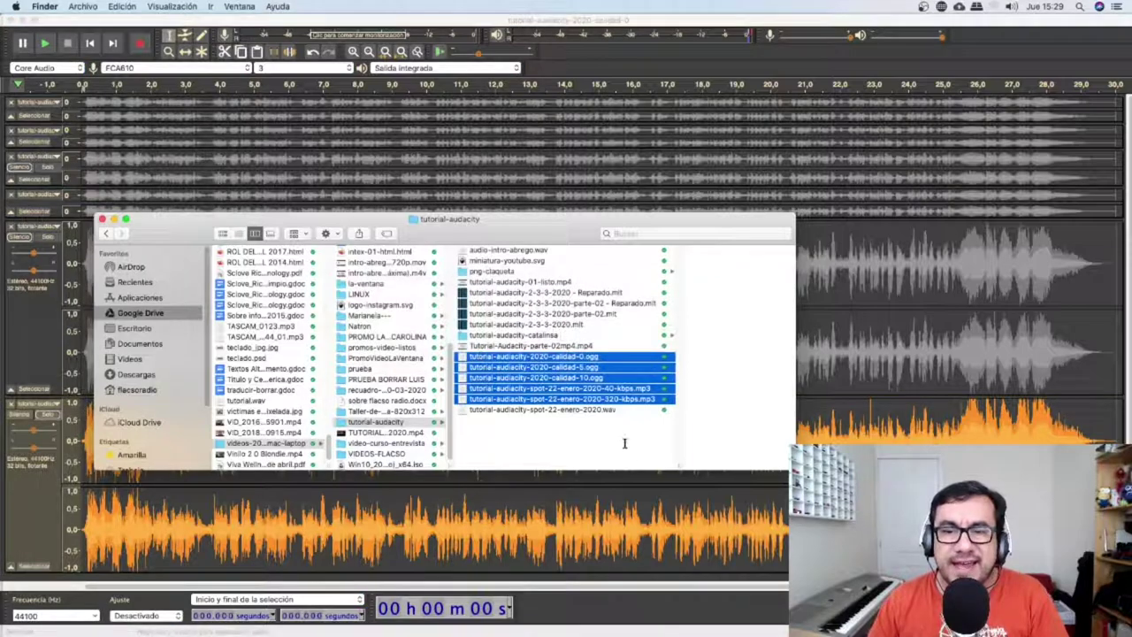
click(238, 235)
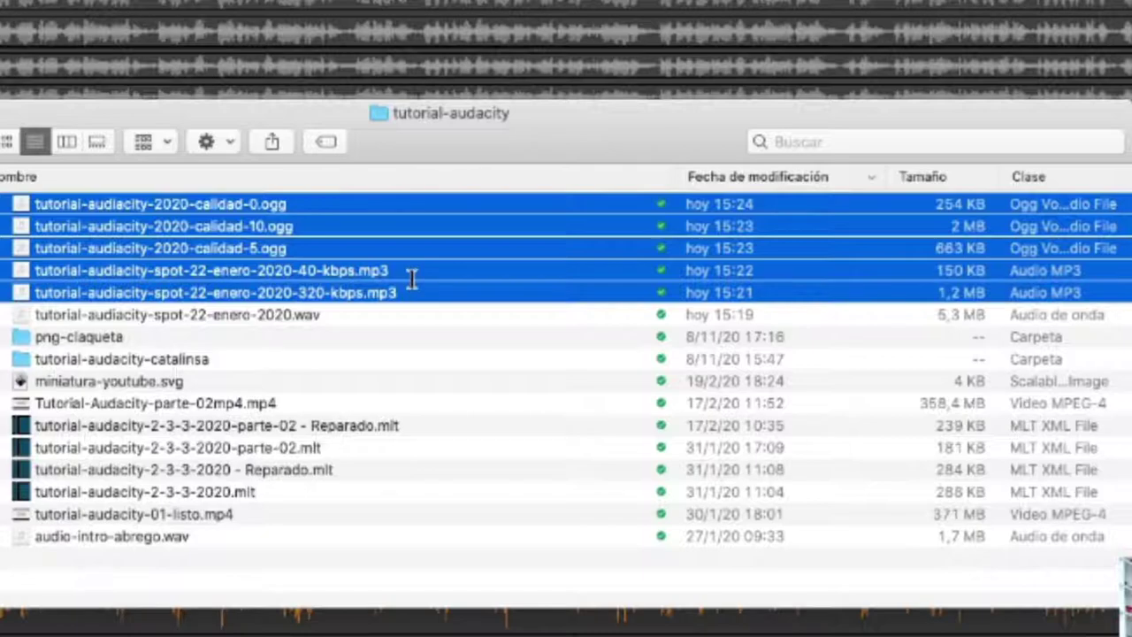
- Preview a few seconds of tutorial-audiacity-spot-22-enero-2020-40-kbps.mp3, close the preview, and select tutorial-audiacity-2020-calidad-0.ogg
click(405, 269)
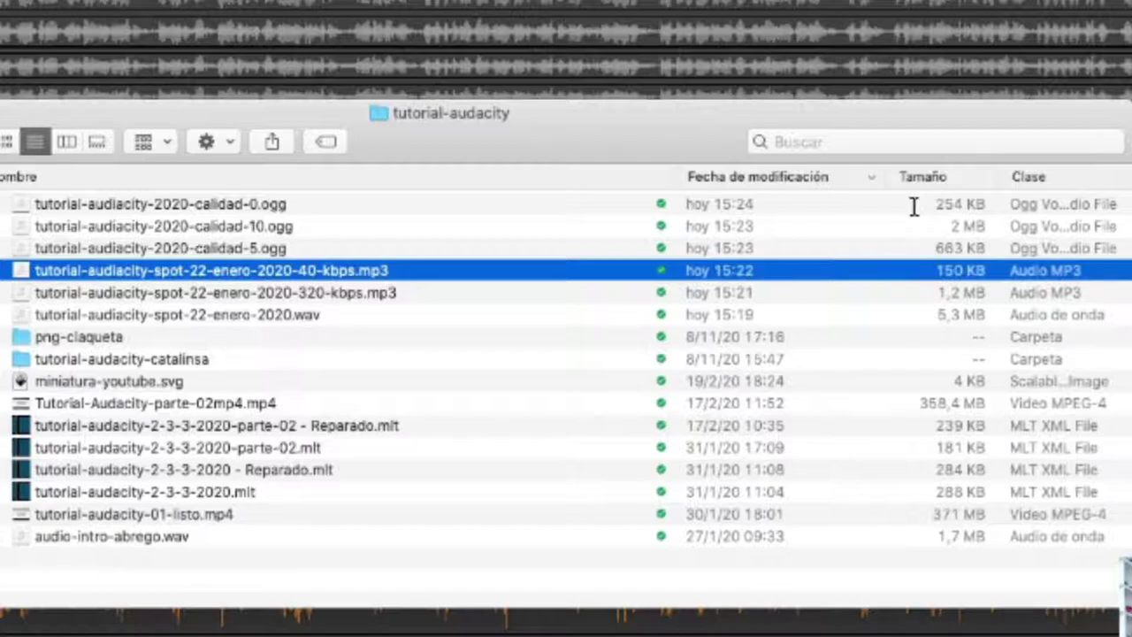
key(space)
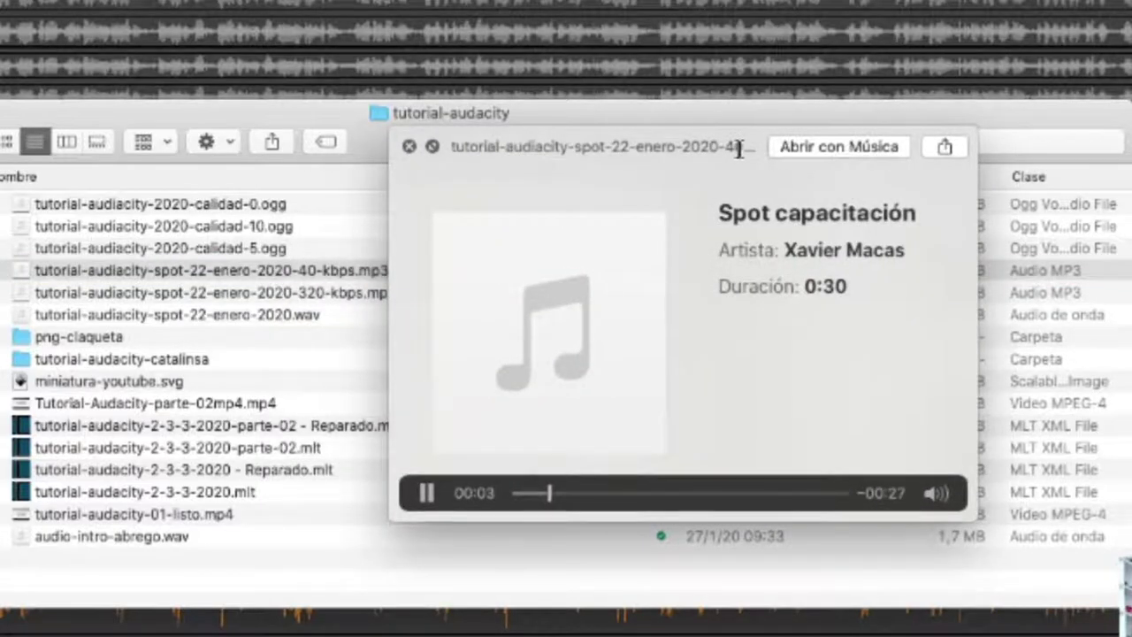
key(space)
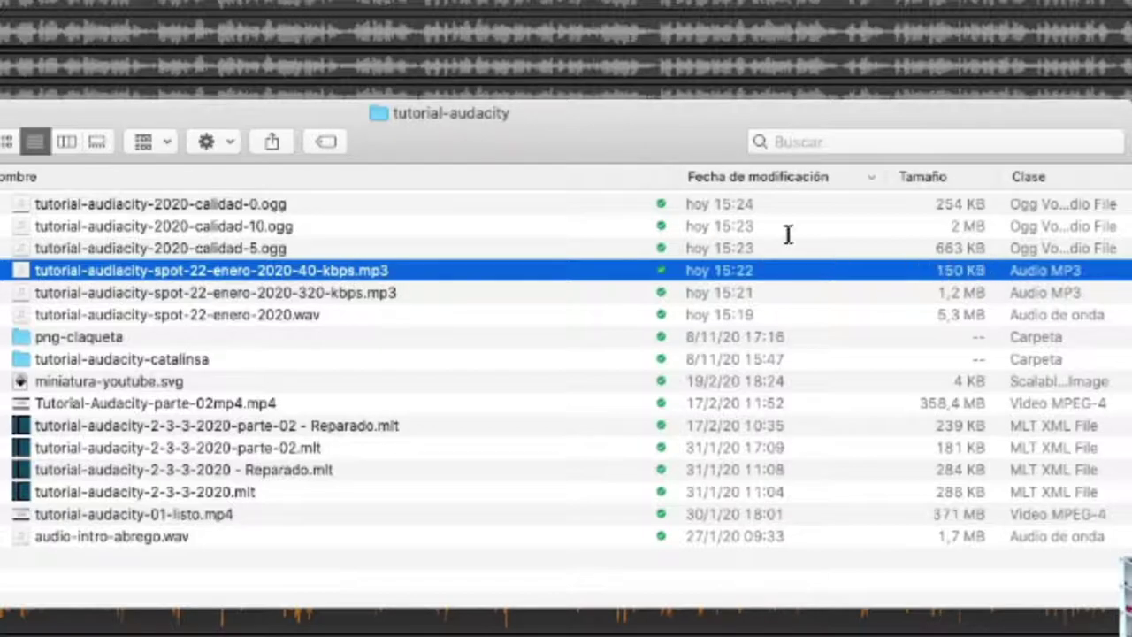
click(466, 200)
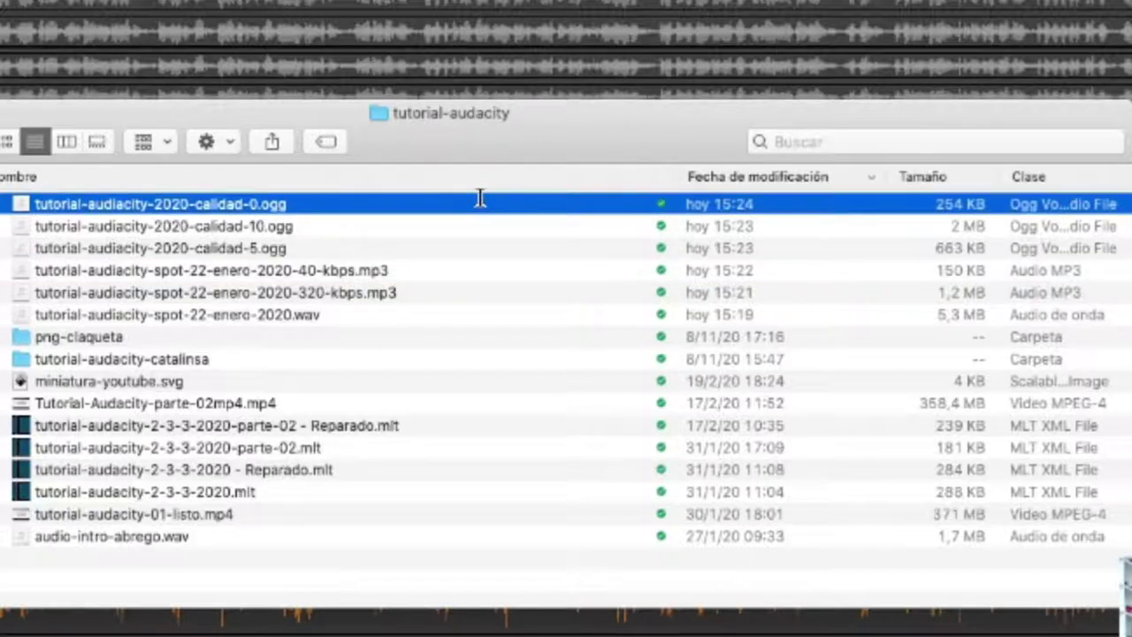
- Try to preview tutorial-audiacity-2020-calidad-0.ogg, switch to VLC, and add that file to its playlist
key(space)
key(space)
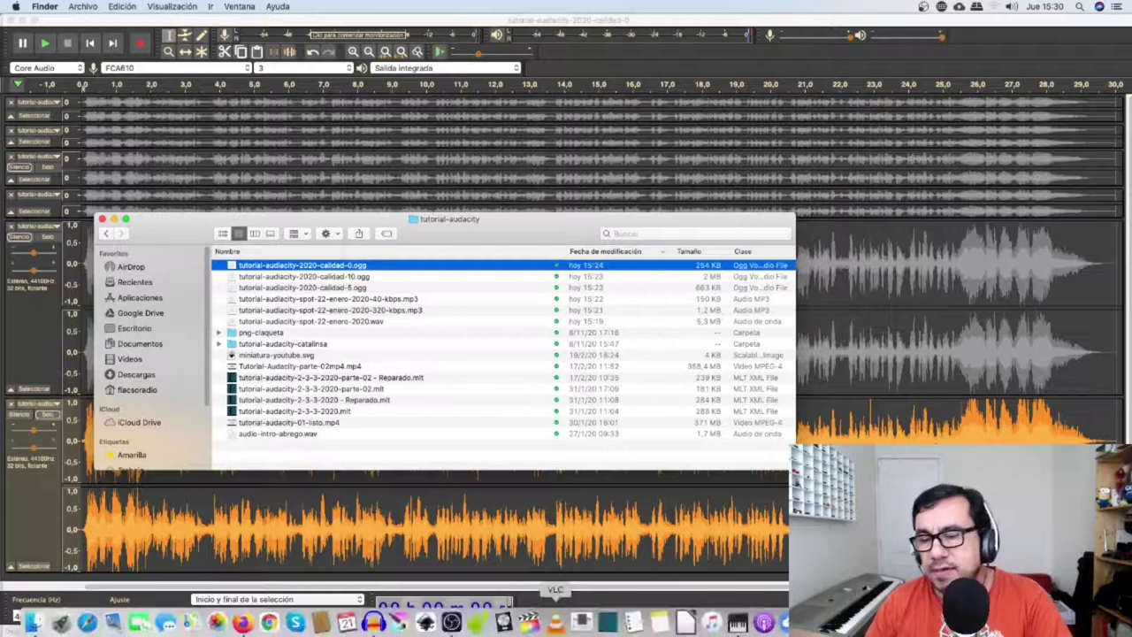
click(554, 621)
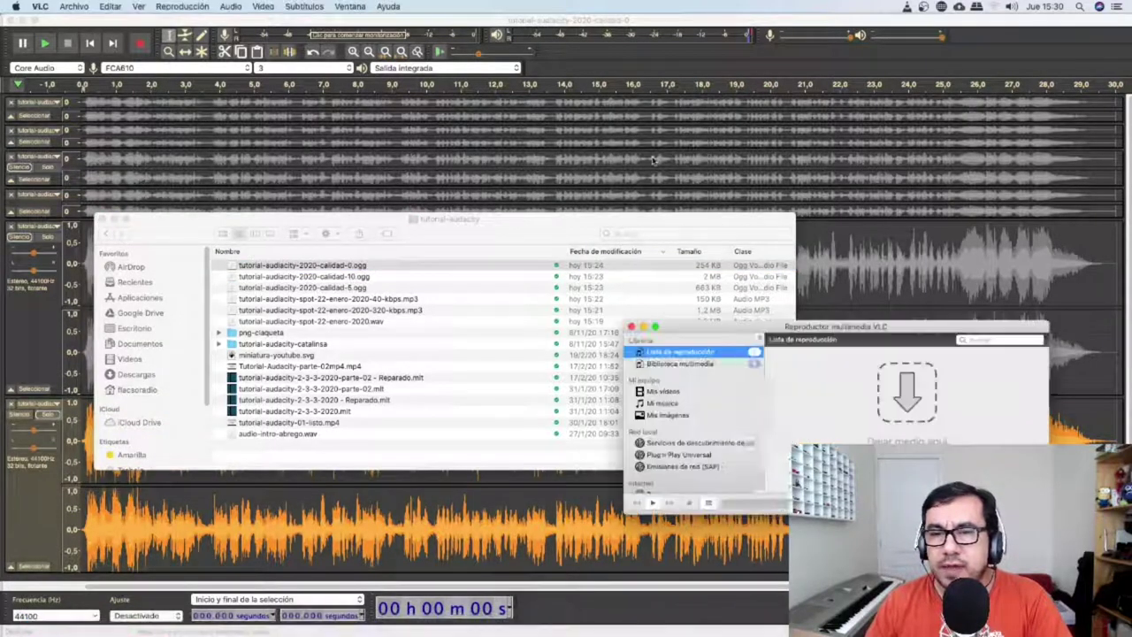
drag(482, 265, 849, 381)
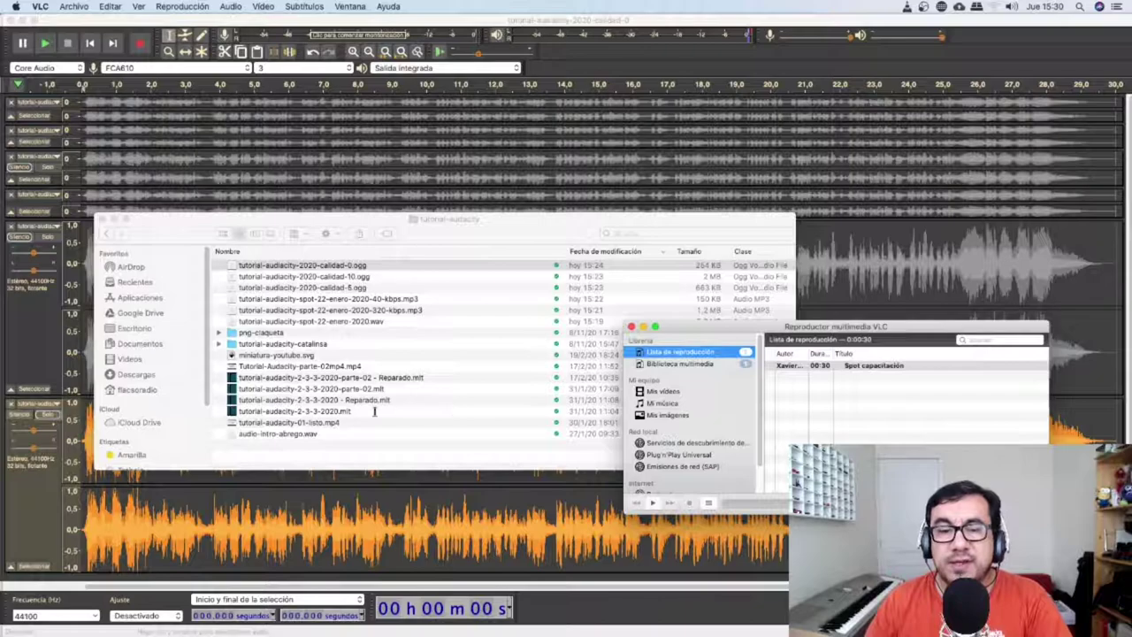
- Add tutorial-audiacity-spot-22-enero-2020-40-kbps.mp3 from the Finder folder to the VLC playlist and play it
click(377, 300)
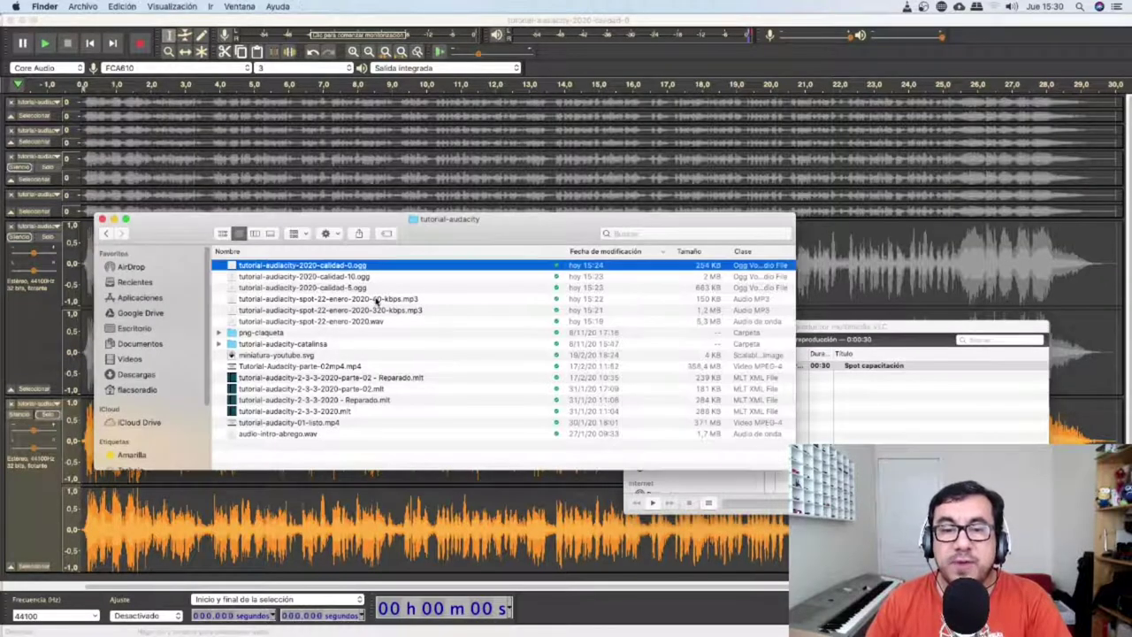
click(379, 299)
drag(379, 299, 910, 403)
click(924, 339)
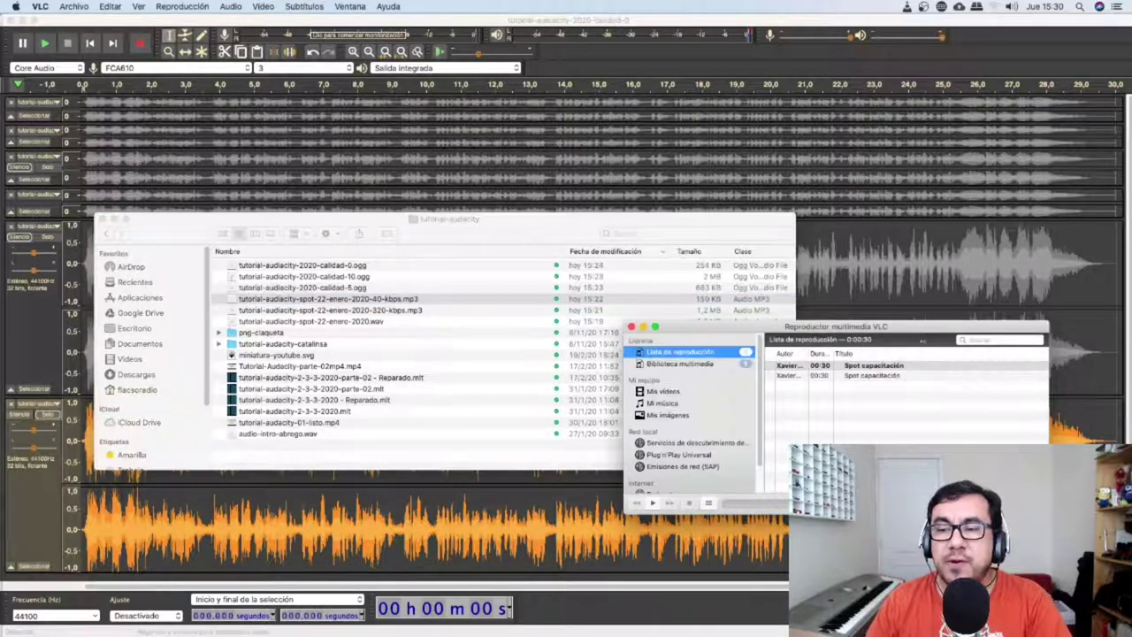
double_click(869, 376)
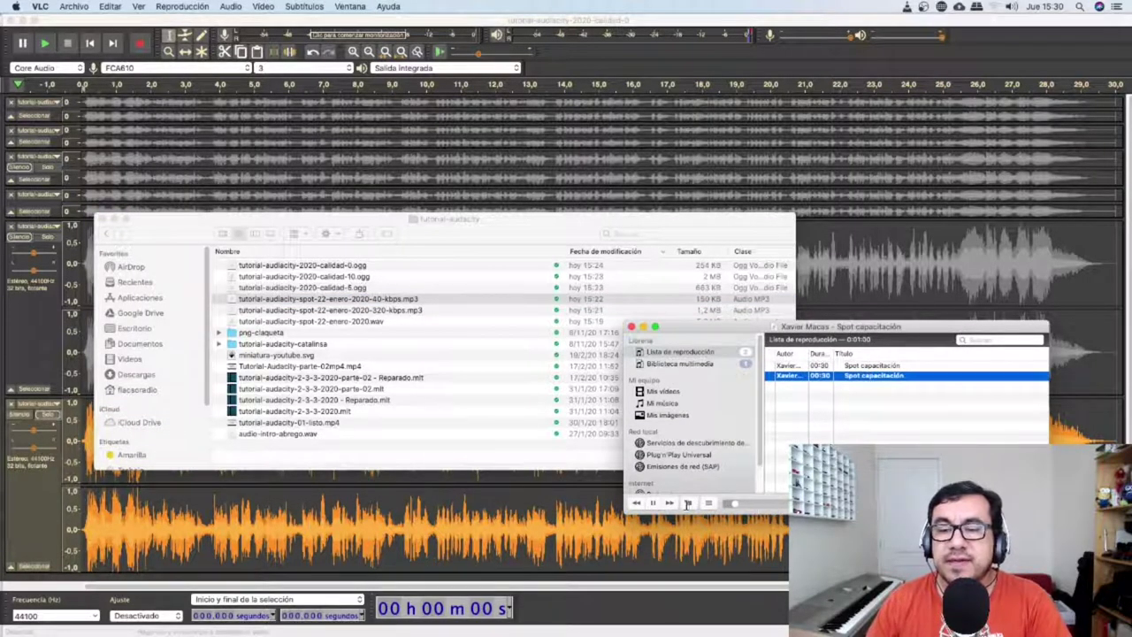
- Switch to Finder and compare the file sizes of tutorial-audiacity-2020-calidad-10.ogg and tutorial-audiacity-spot-22-enero-2020-320-kbps.mp3
click(367, 276)
click(366, 276)
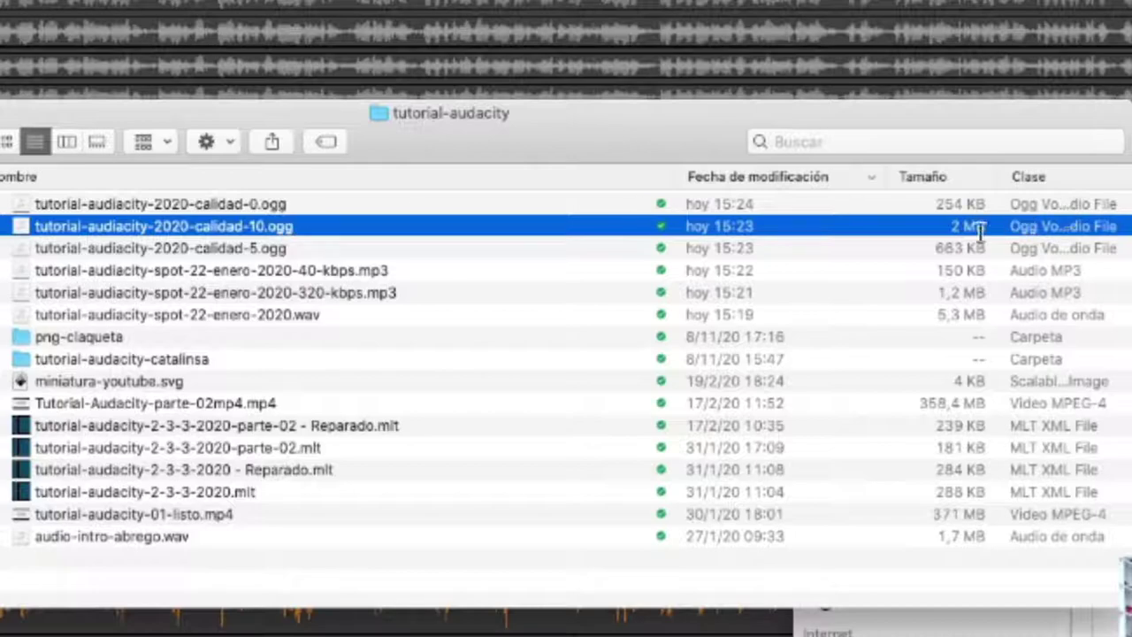
click(349, 293)
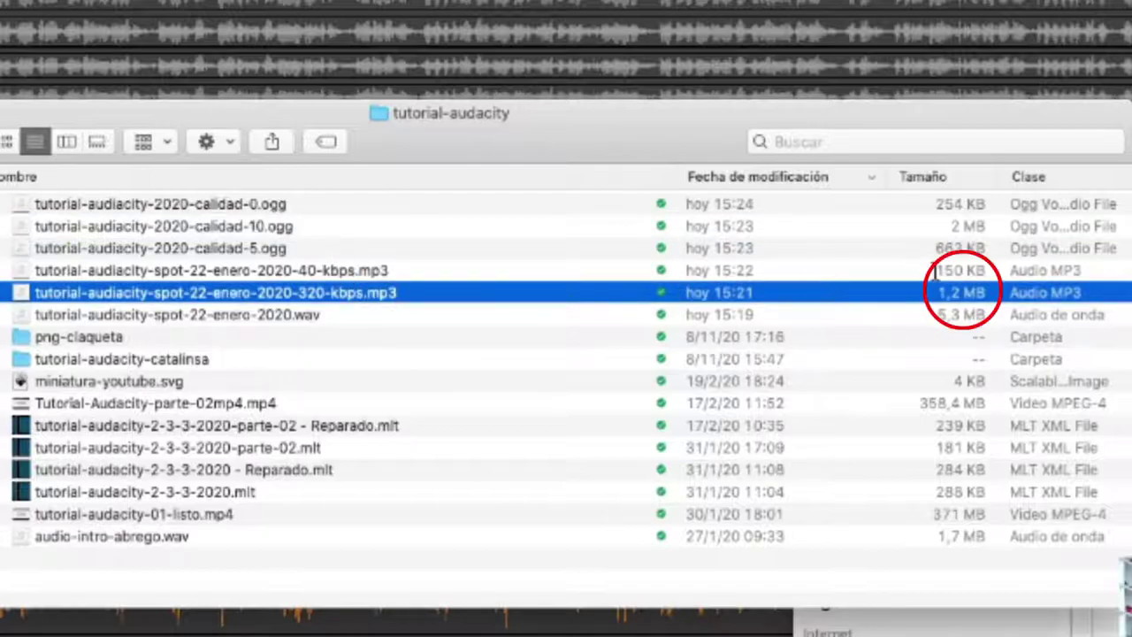